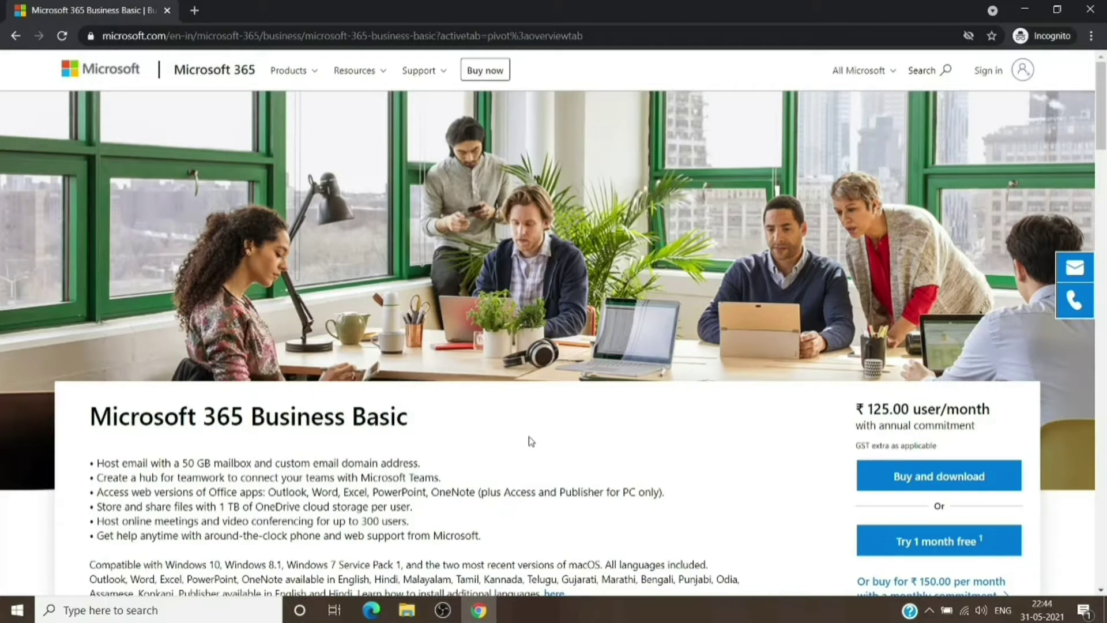
Step: Scroll the Business Basic page to show the ₹125.00 user/month price and 1-month free trial
{"action": "scroll", "coordinate": [576, 455], "scroll_direction": "down", "scroll_amount": 1}
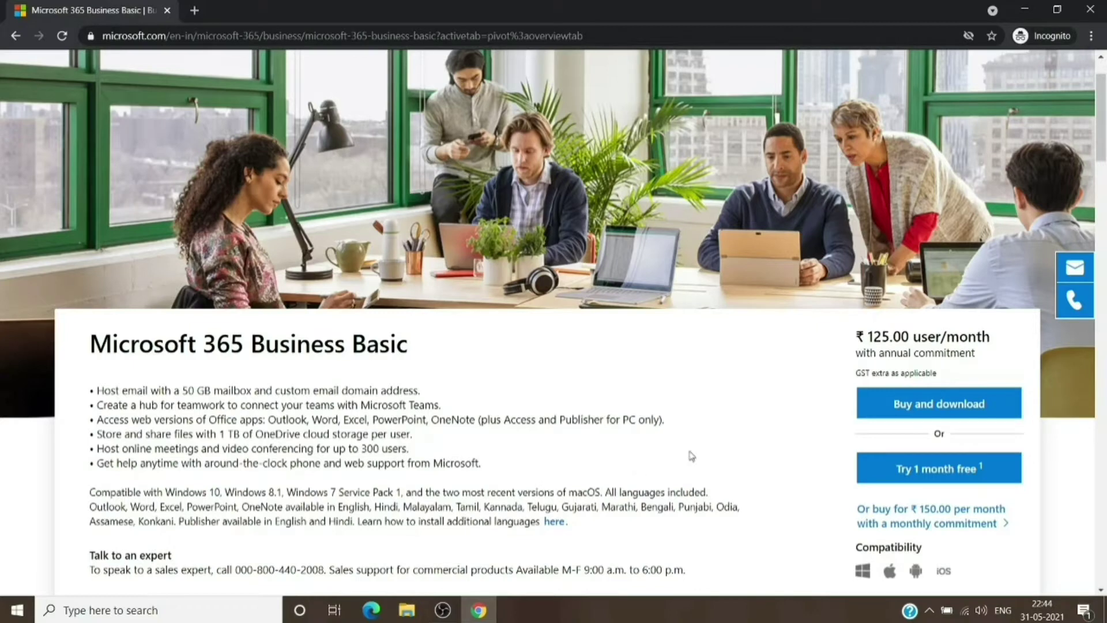
Step: Start the Business Basic one-month free trial to open the account setup signup
{"action": "left_click", "coordinate": [940, 471]}
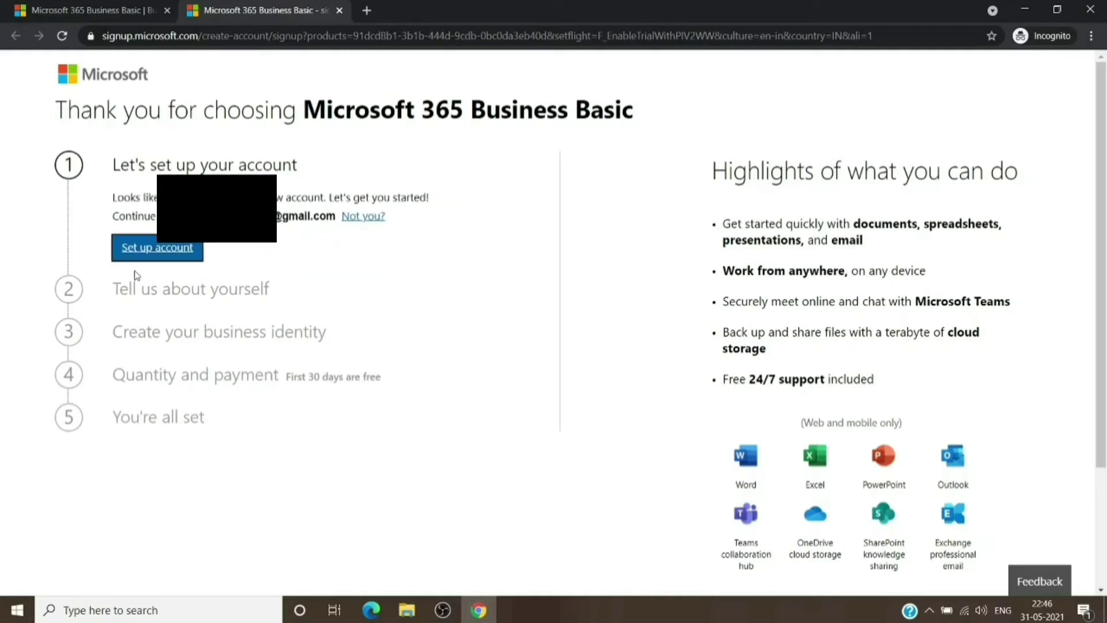
Step: Begin account setup and enter the user's first, last and middle names and business phone
{"action": "left_click", "coordinate": [184, 250]}
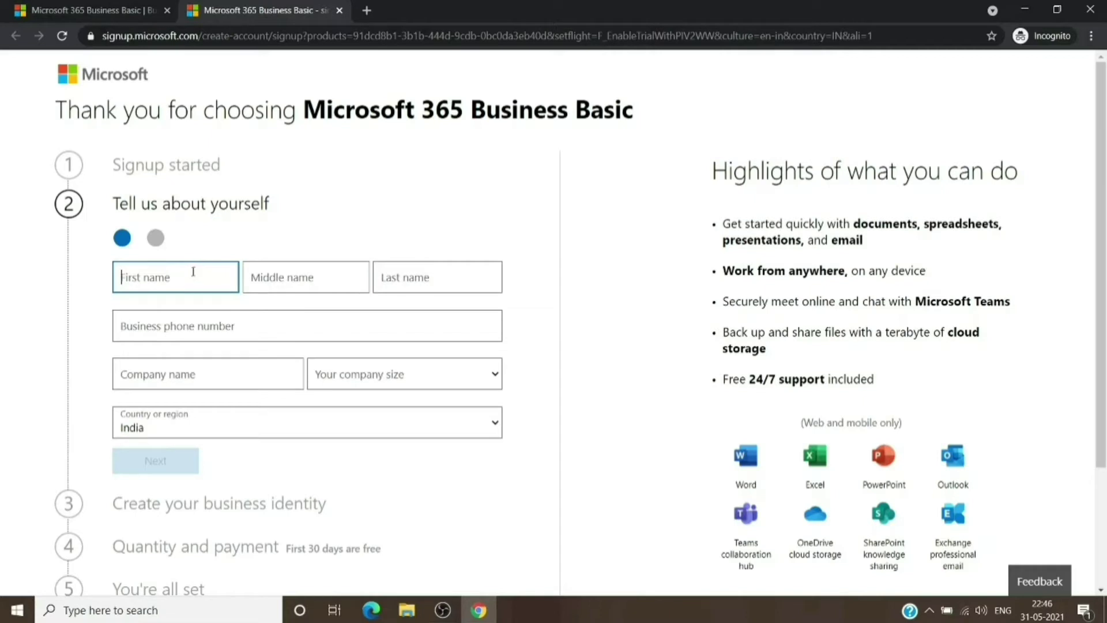
{"action": "type", "text": "prem"}
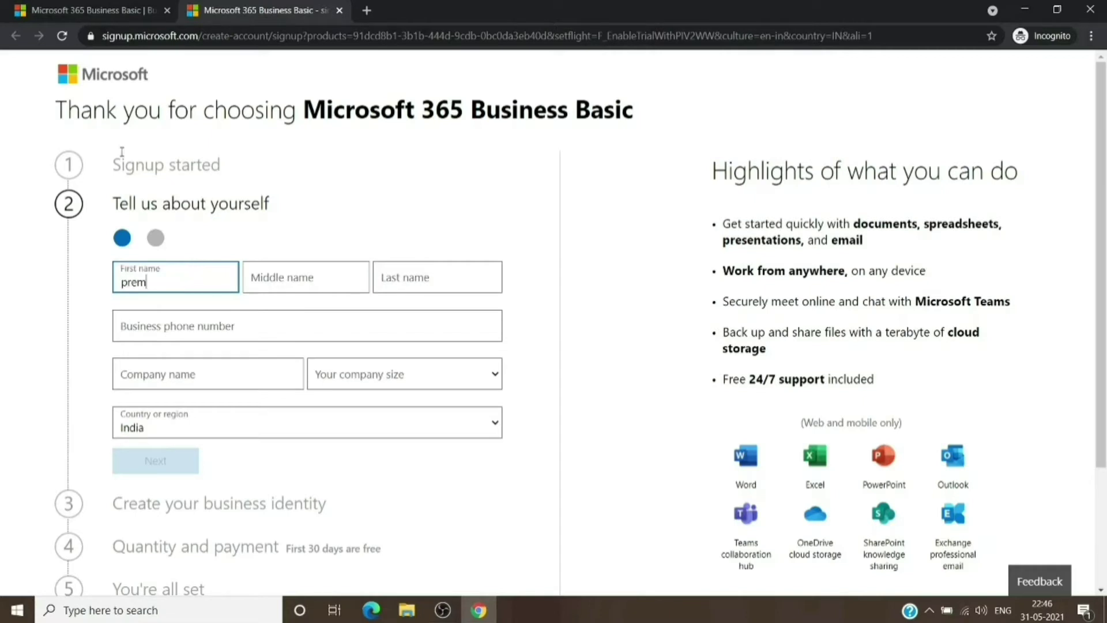
{"action": "left_click", "coordinate": [415, 276]}
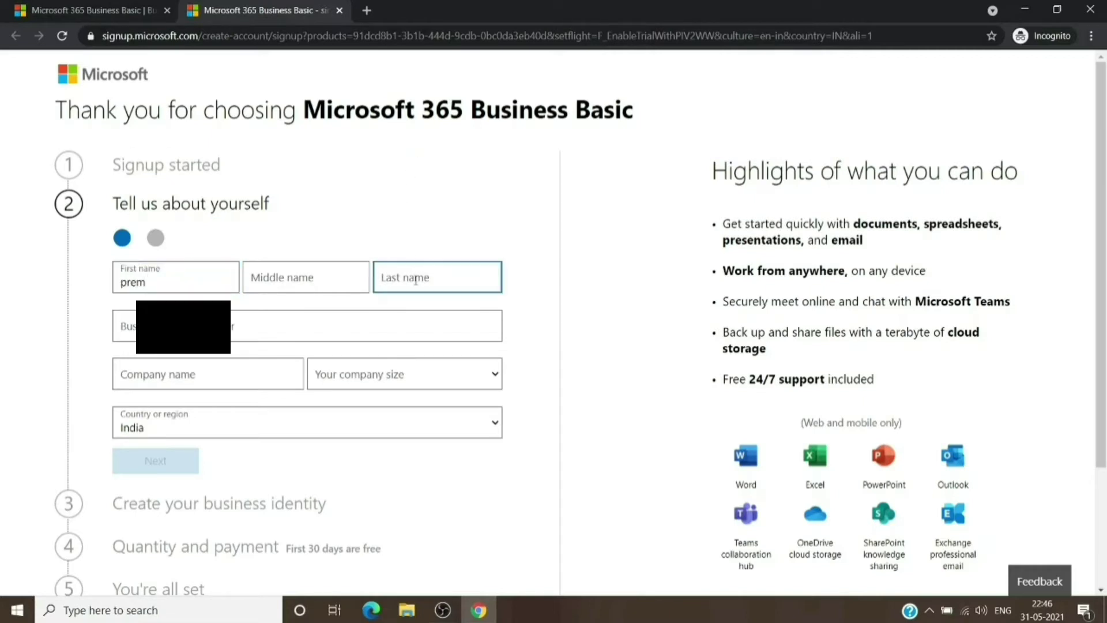
{"action": "type", "text": "s"}
{"action": "left_click", "coordinate": [347, 281]}
{"action": "type", "text": "s"}
{"action": "left_click", "coordinate": [264, 332]}
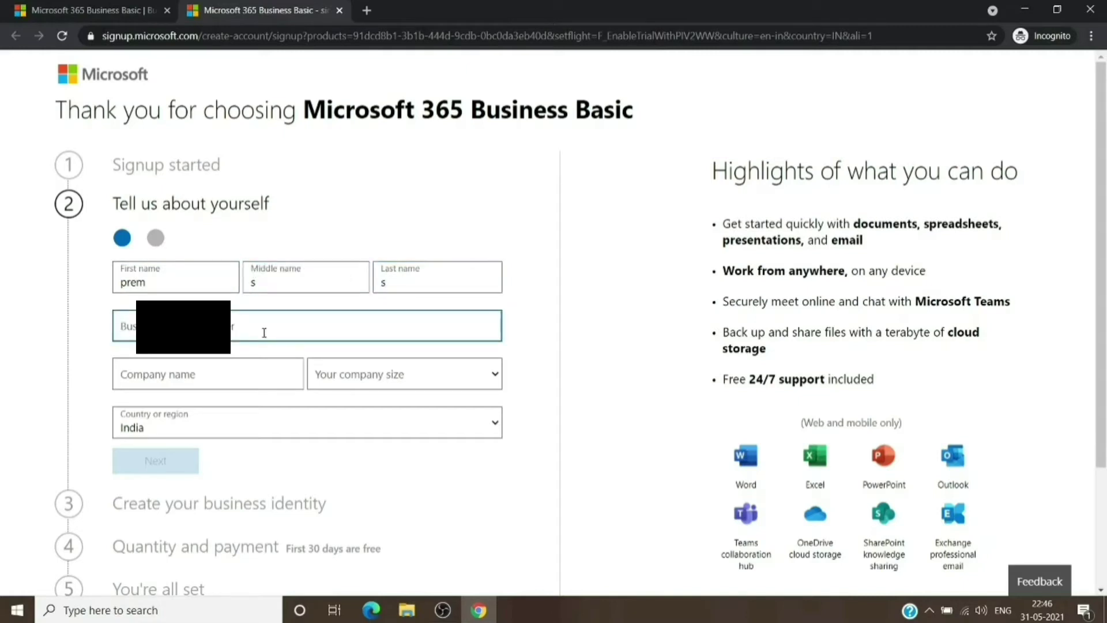
{"action": "type", "text": "808"}
Step: Enter company name 'abc test' and choose company size 2-4 people
{"action": "left_click", "coordinate": [219, 362]}
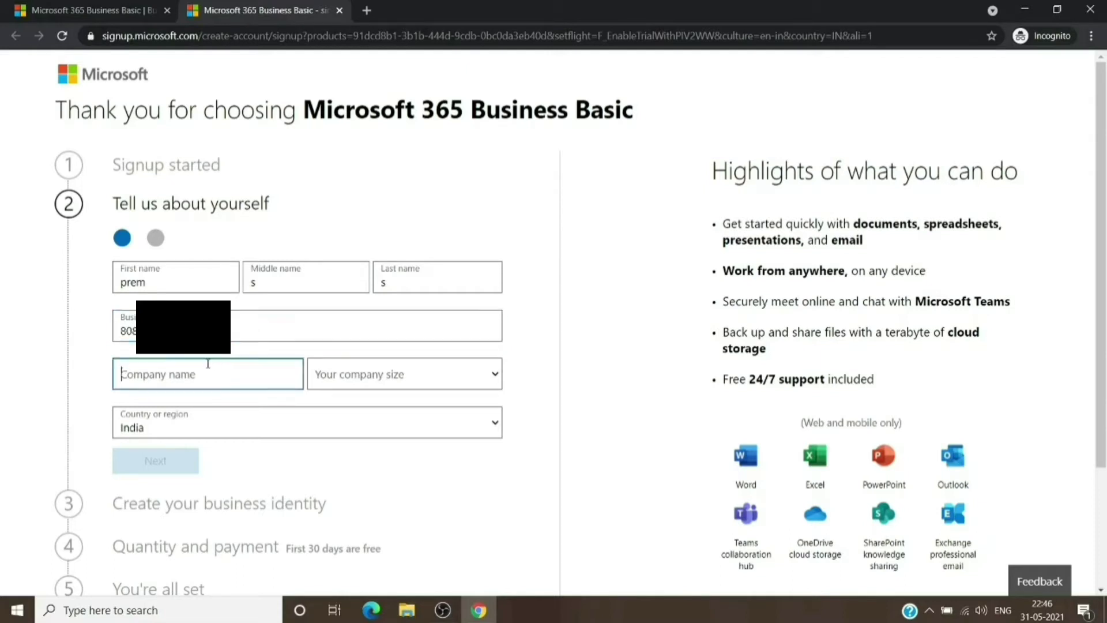
{"action": "type", "text": "abc"}
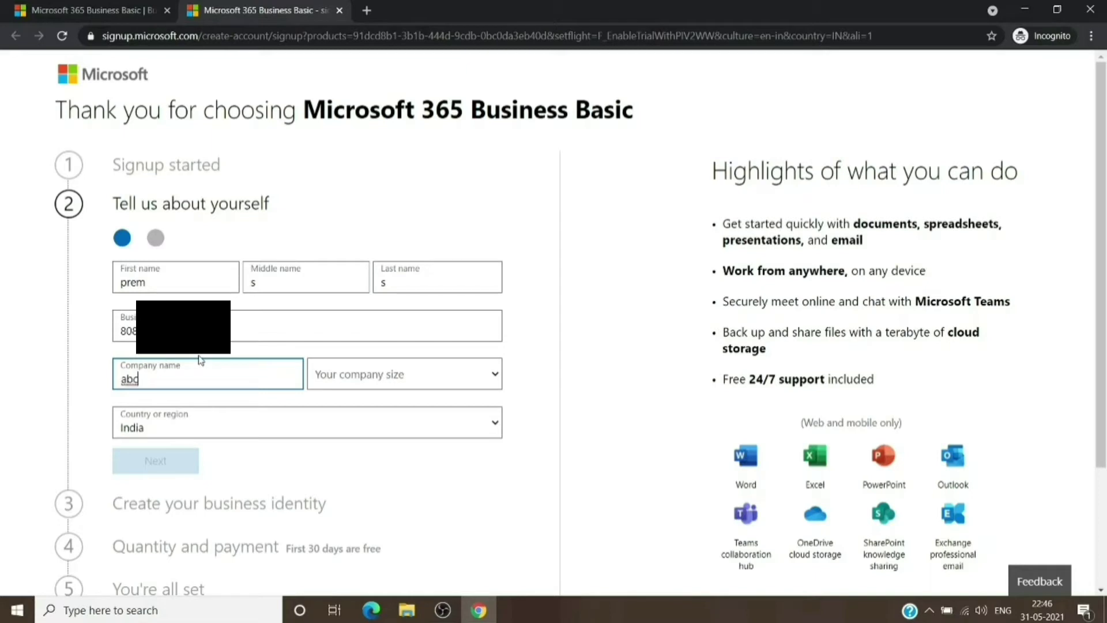
{"action": "key", "text": "BackSpace"}
{"action": "key", "text": "BackSpace"}
{"action": "key", "text": "BackSpace"}
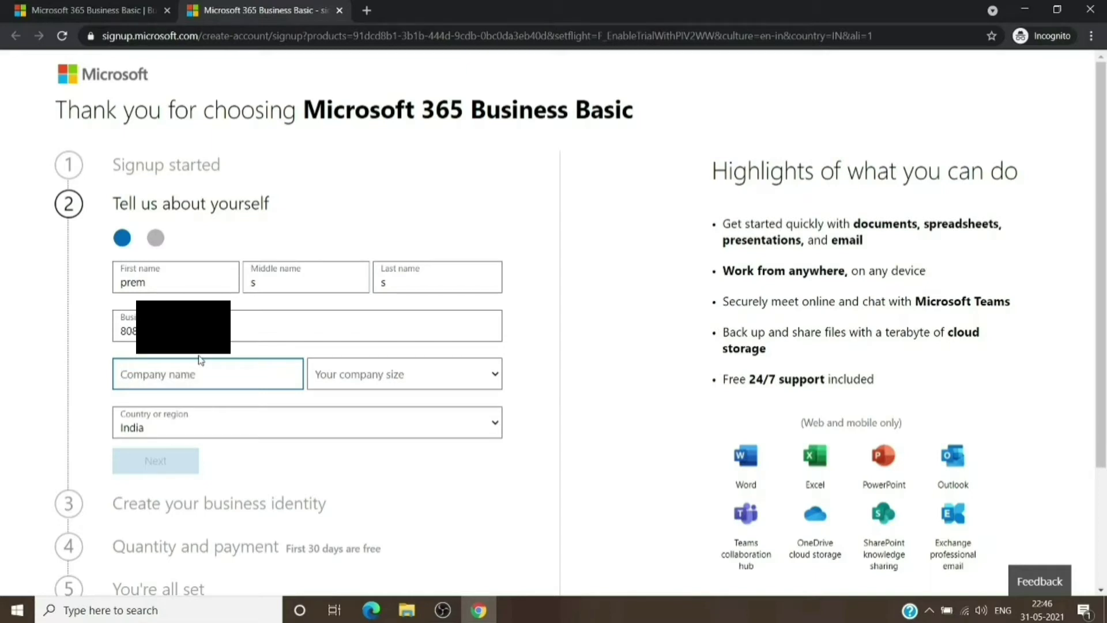
{"action": "type", "text": "g"}
{"action": "key", "text": "BackSpace"}
{"action": "type", "text": "a"}
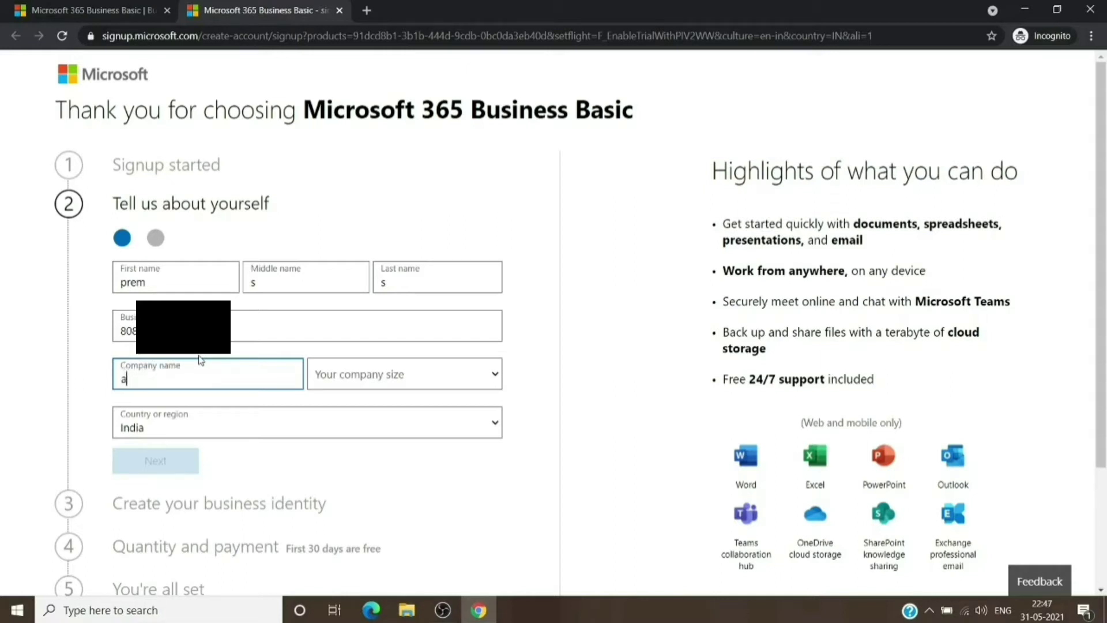
{"action": "type", "text": "bc test"}
{"action": "left_click", "coordinate": [441, 376]}
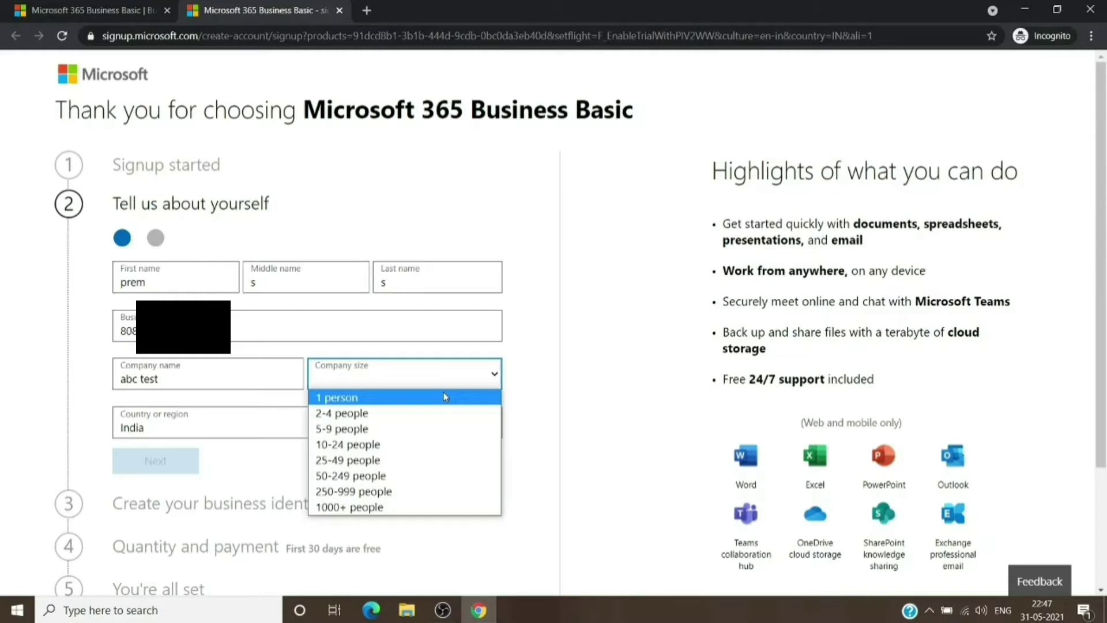
{"action": "left_click", "coordinate": [398, 415]}
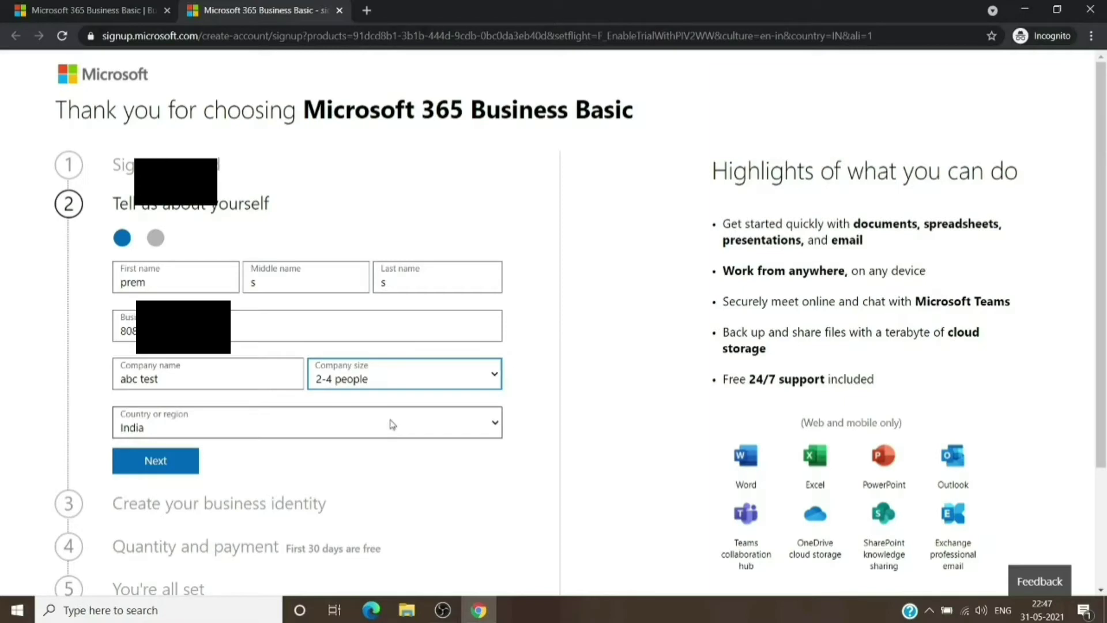
Step: Request a text-message verification code, then enter and verify the received code
{"action": "scroll", "coordinate": [390, 422], "scroll_direction": "down", "scroll_amount": 3}
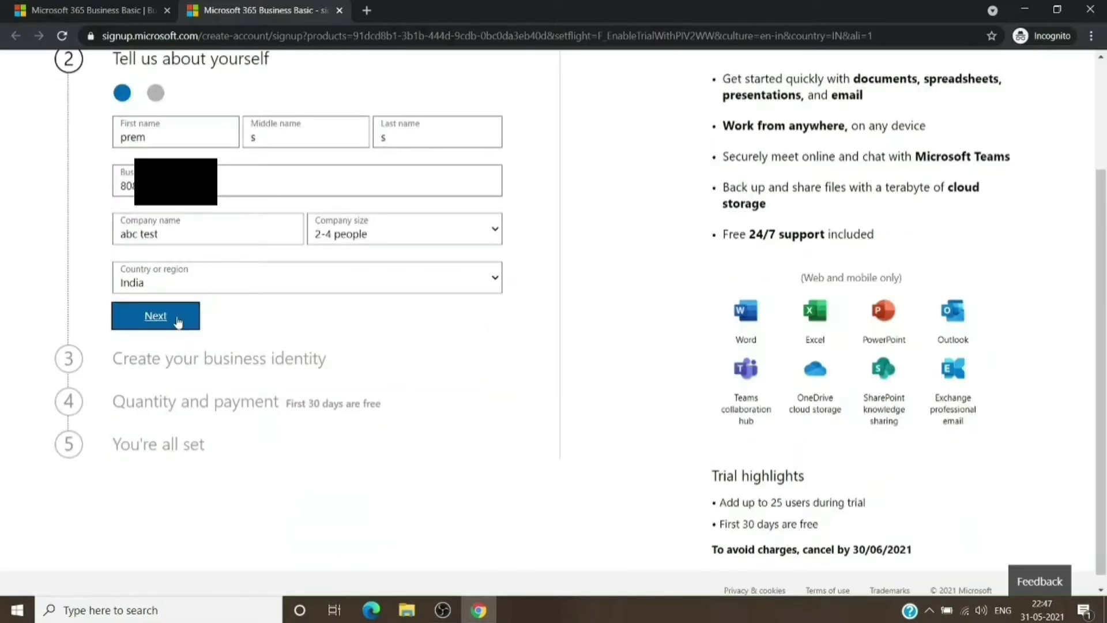
{"action": "left_click", "coordinate": [176, 320]}
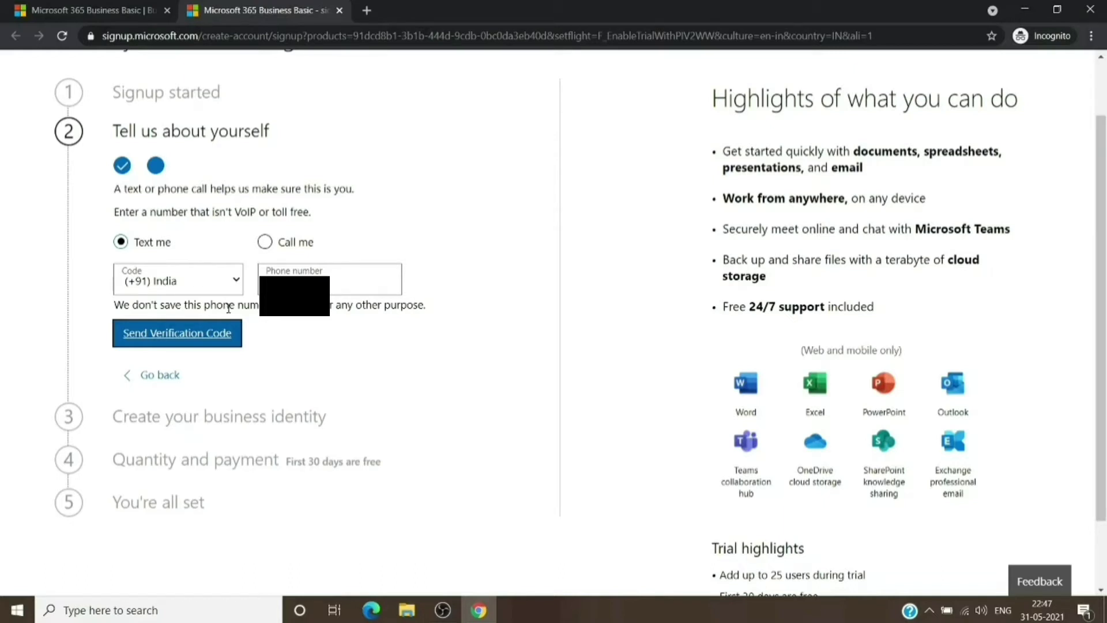
{"action": "left_click", "coordinate": [196, 328]}
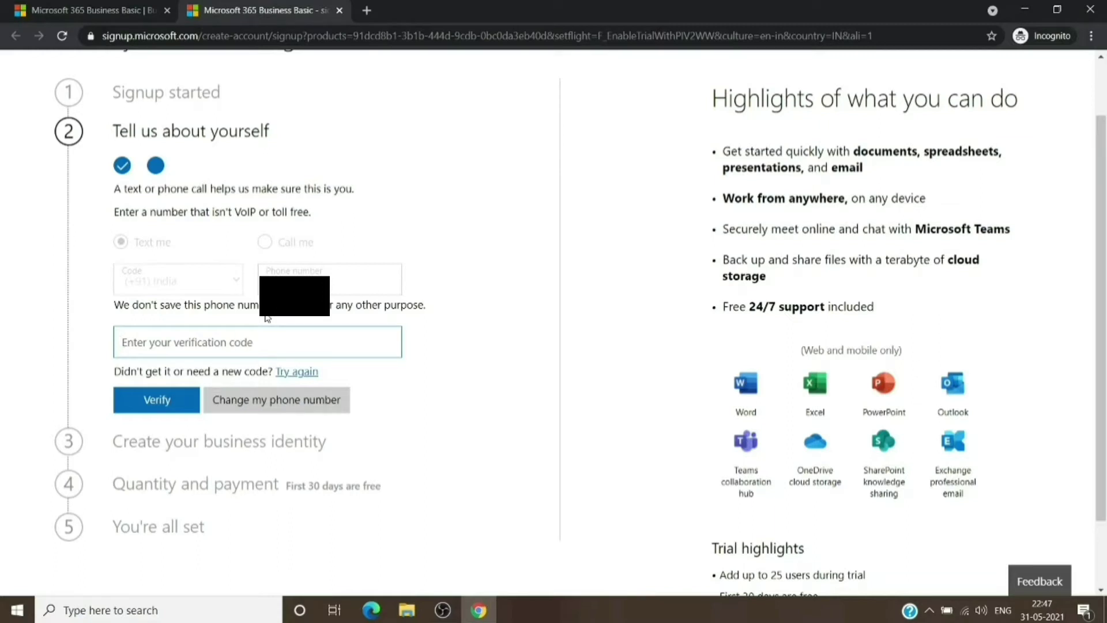
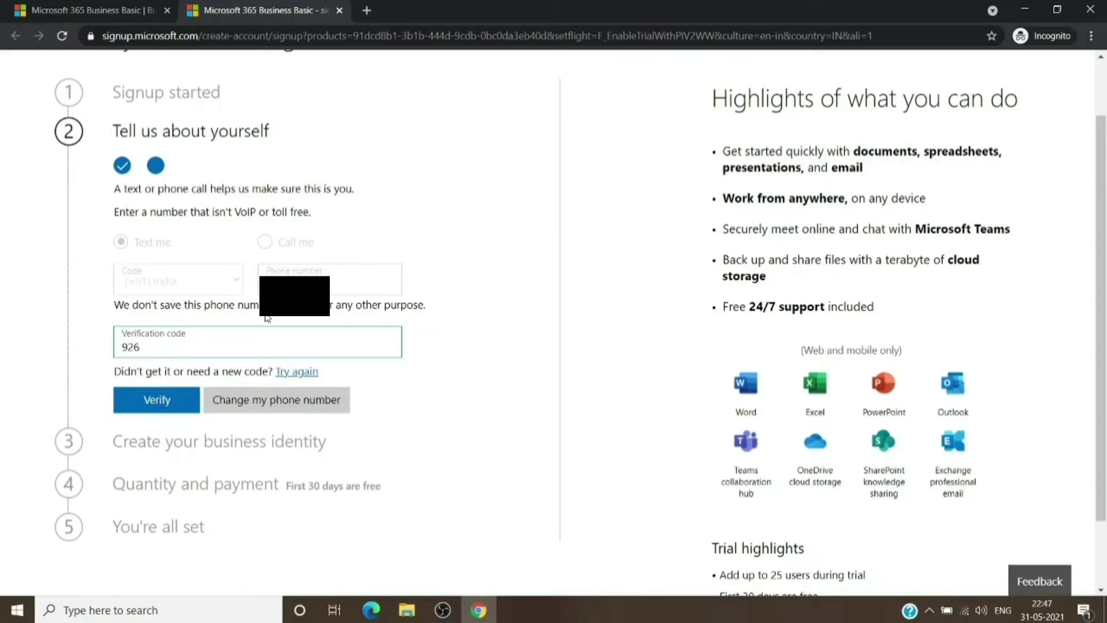
{"action": "left_click", "coordinate": [174, 402]}
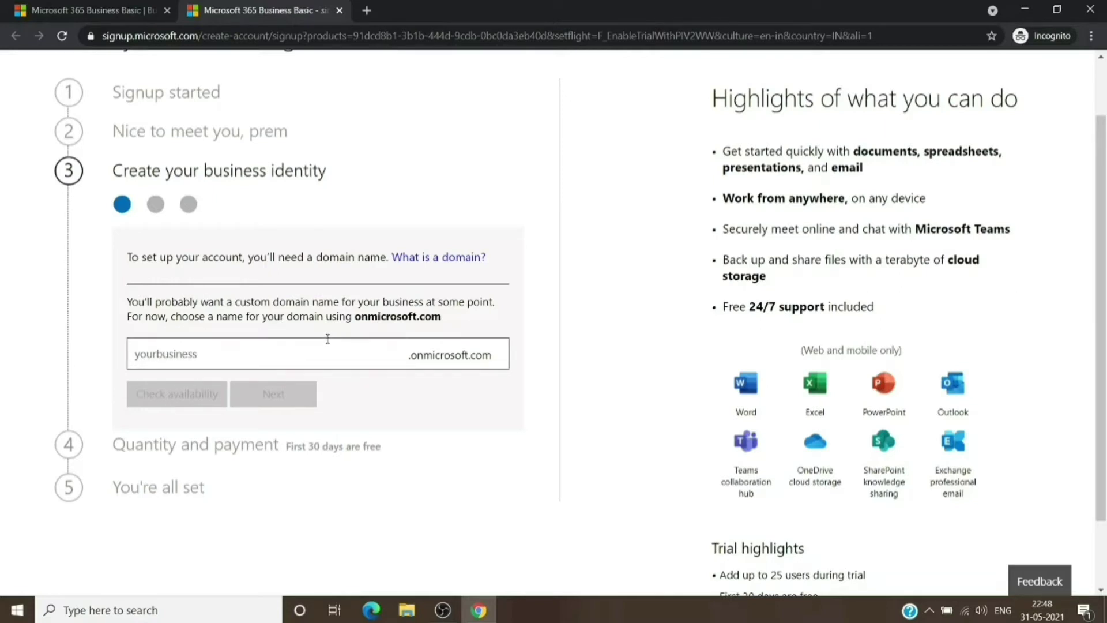
Step: Check domain test123, find it taken, then confirm test123skill.onmicrosoft.com is available
{"action": "left_click", "coordinate": [236, 342]}
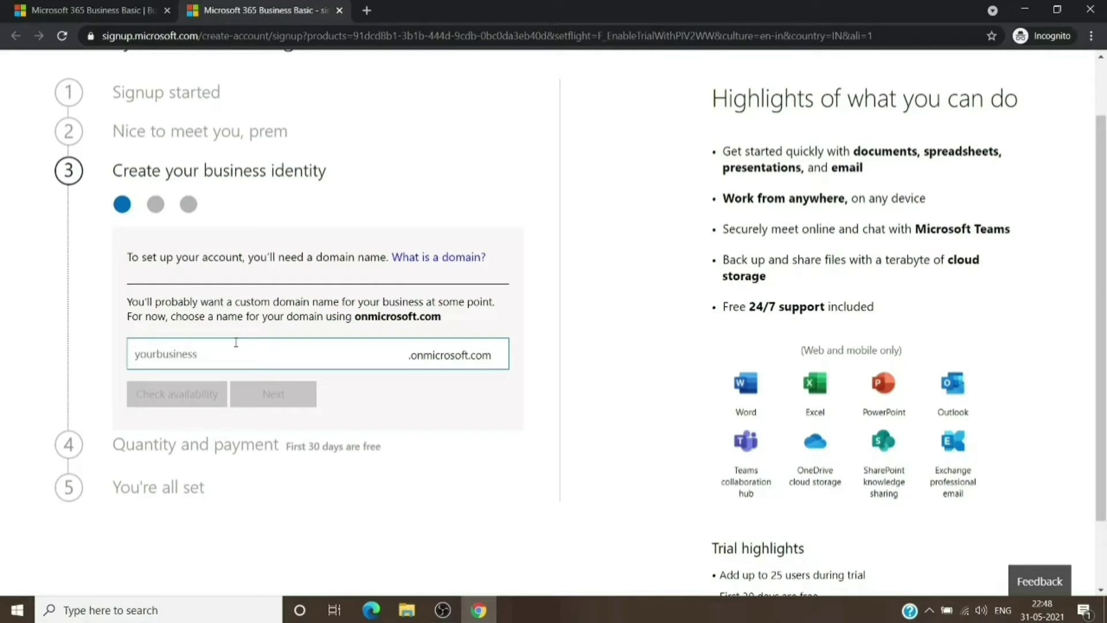
{"action": "type", "text": "test"}
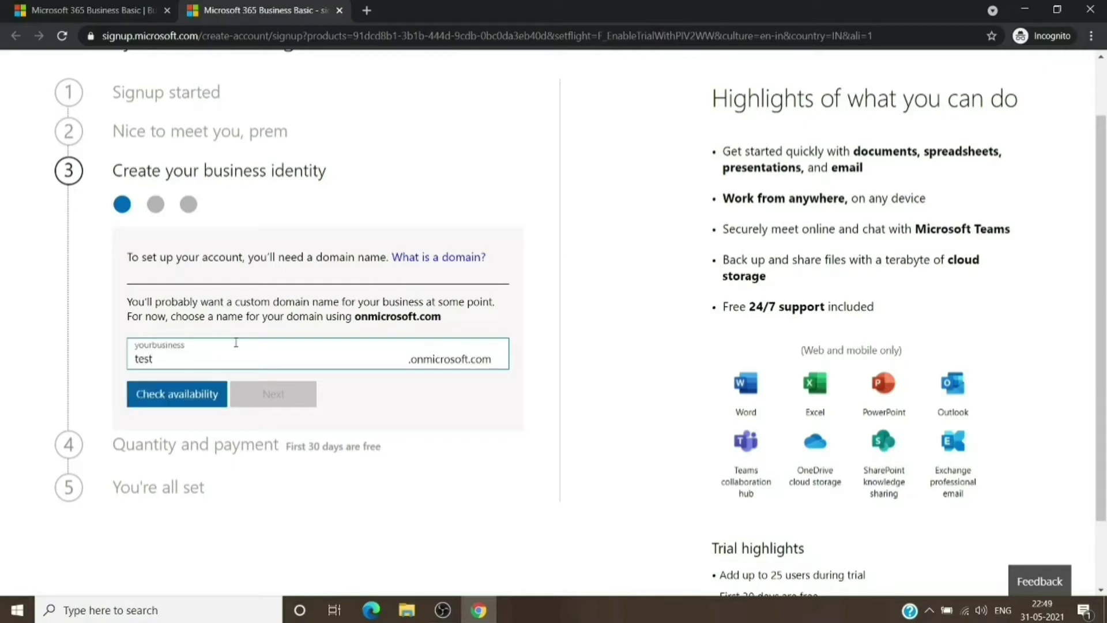
{"action": "type", "text": "123"}
{"action": "left_click", "coordinate": [189, 392]}
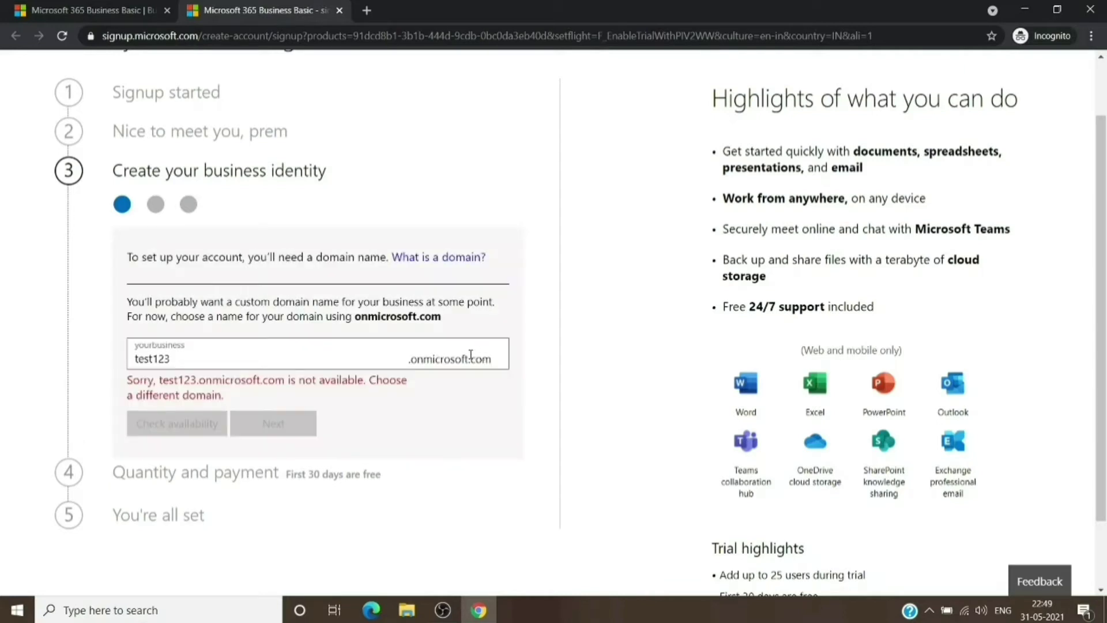
{"action": "left_click", "coordinate": [213, 361]}
{"action": "type", "text": "ski"}
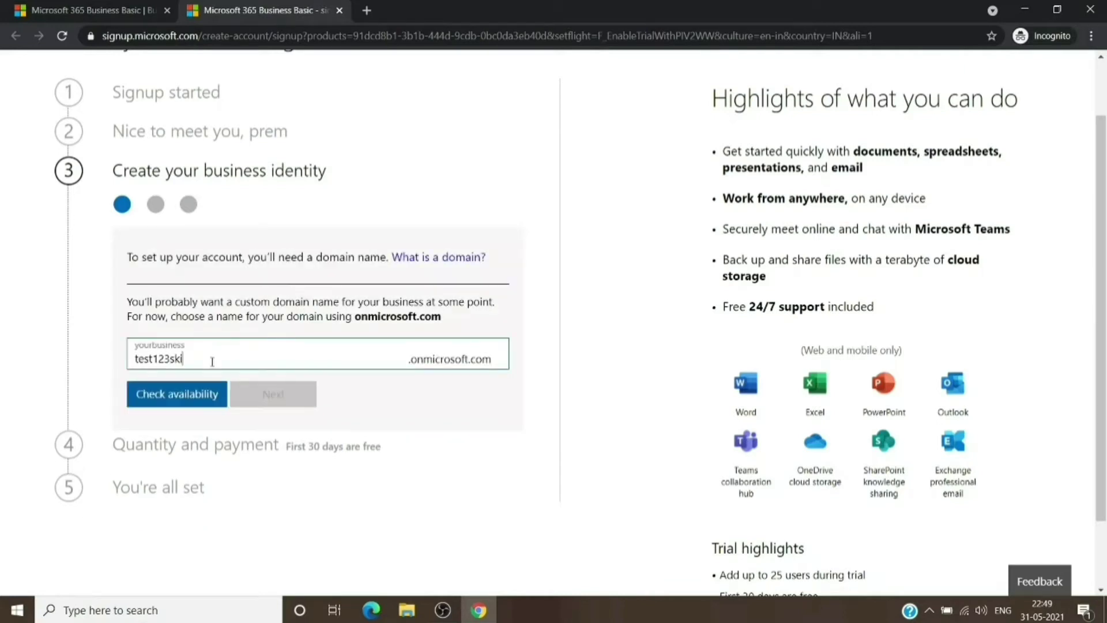
{"action": "type", "text": "ll"}
{"action": "left_click", "coordinate": [177, 399]}
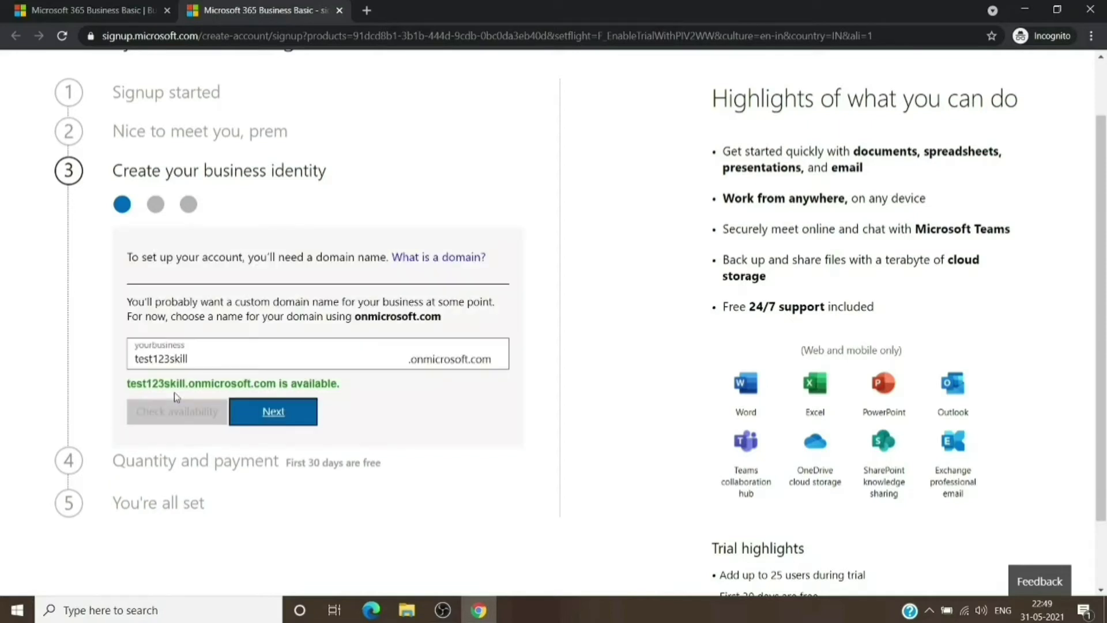
Step: Enter the user name and create and confirm the account password
{"action": "left_click", "coordinate": [261, 417]}
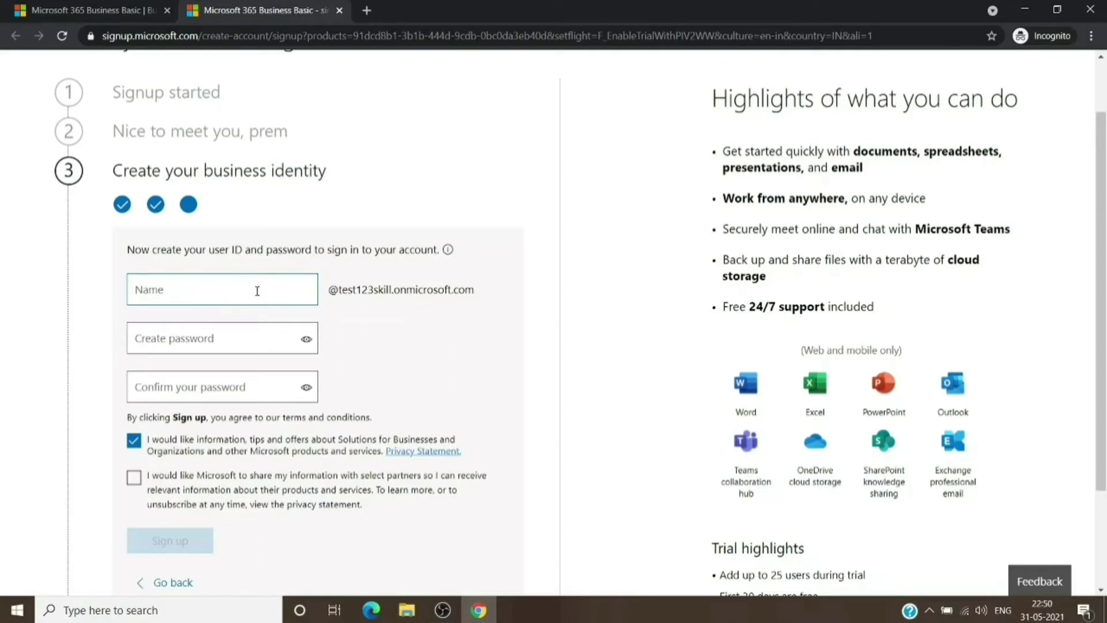
{"action": "type", "text": "prem"}
{"action": "left_click", "coordinate": [236, 334]}
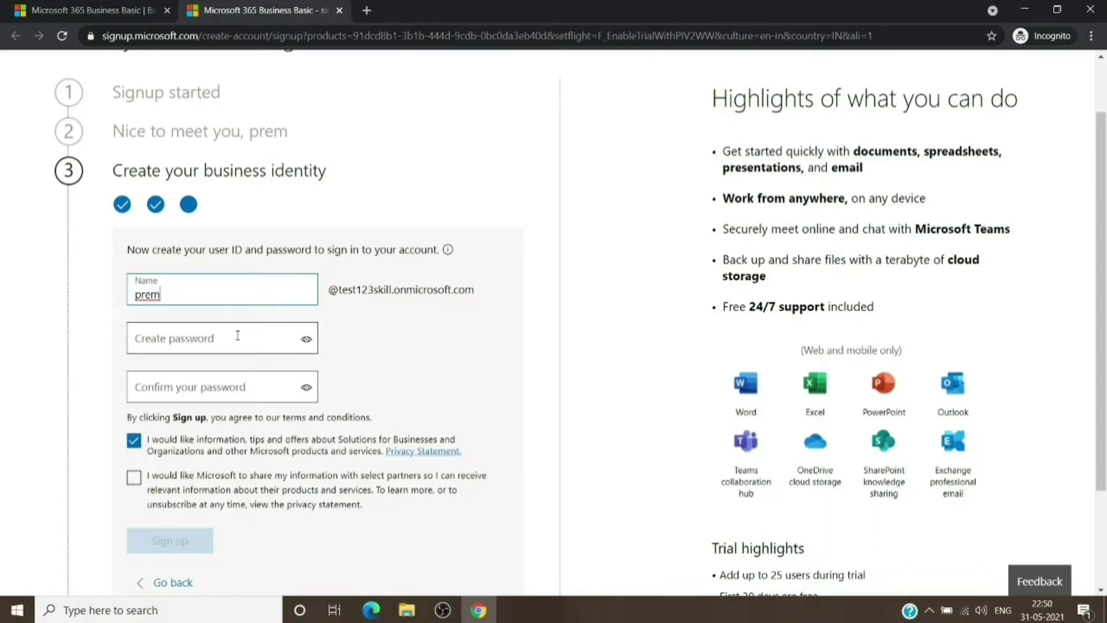
{"action": "type", "text": "•••••••"}
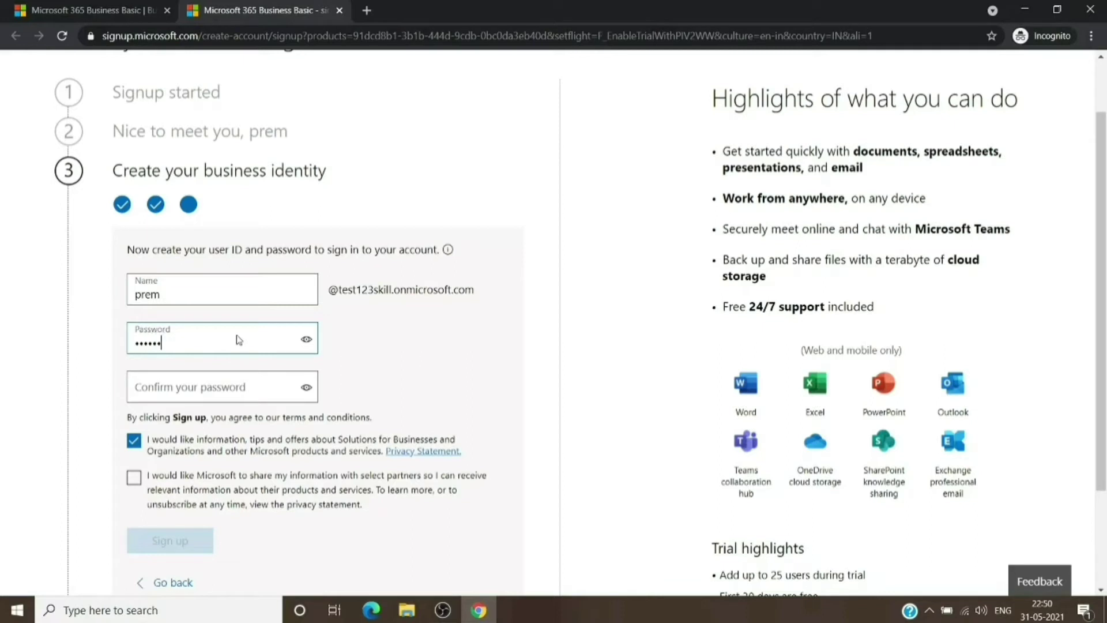
{"action": "type", "text": "••••"}
{"action": "left_click", "coordinate": [218, 391]}
{"action": "type", "text": "••••••"}
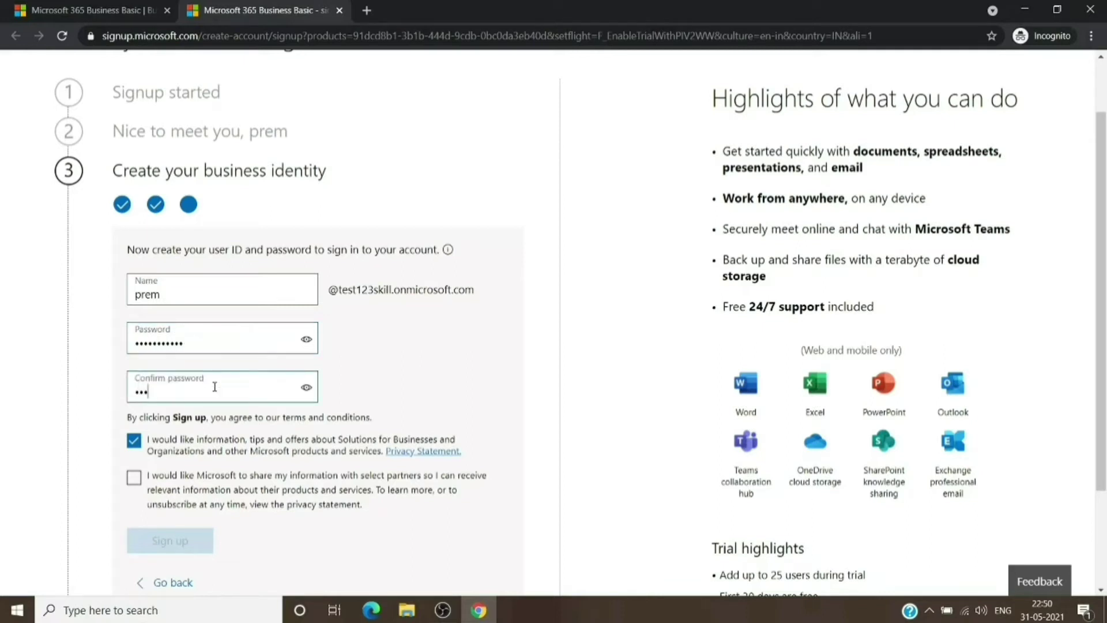
{"action": "type", "text": "•••••"}
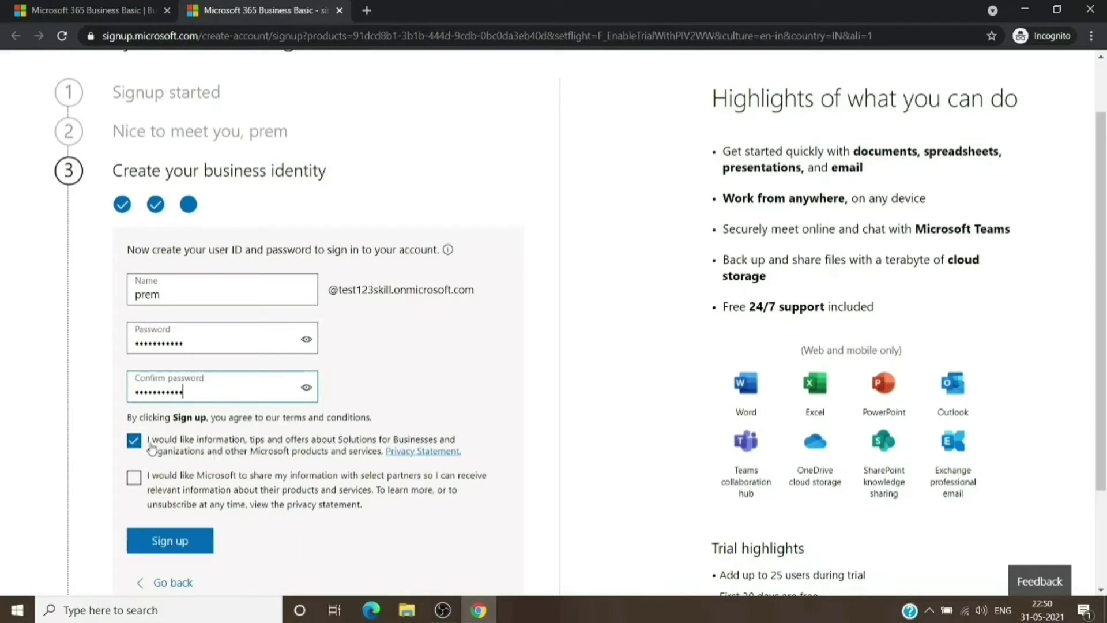
{"action": "left_click", "coordinate": [133, 439]}
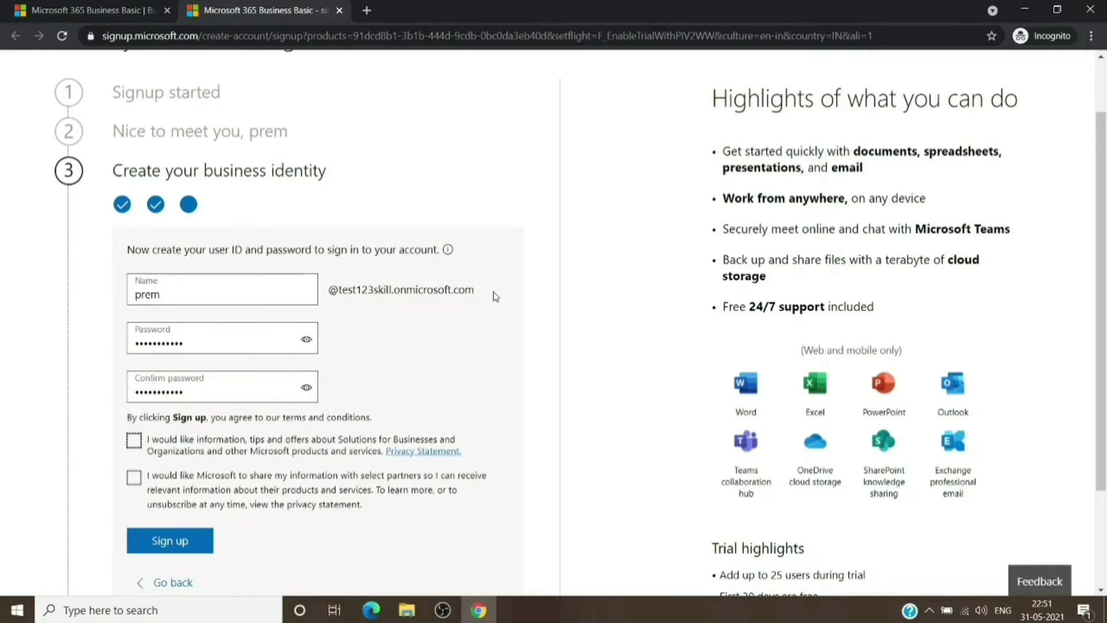
{"action": "left_click_drag", "start_coordinate": [489, 291], "coordinate": [325, 291]}
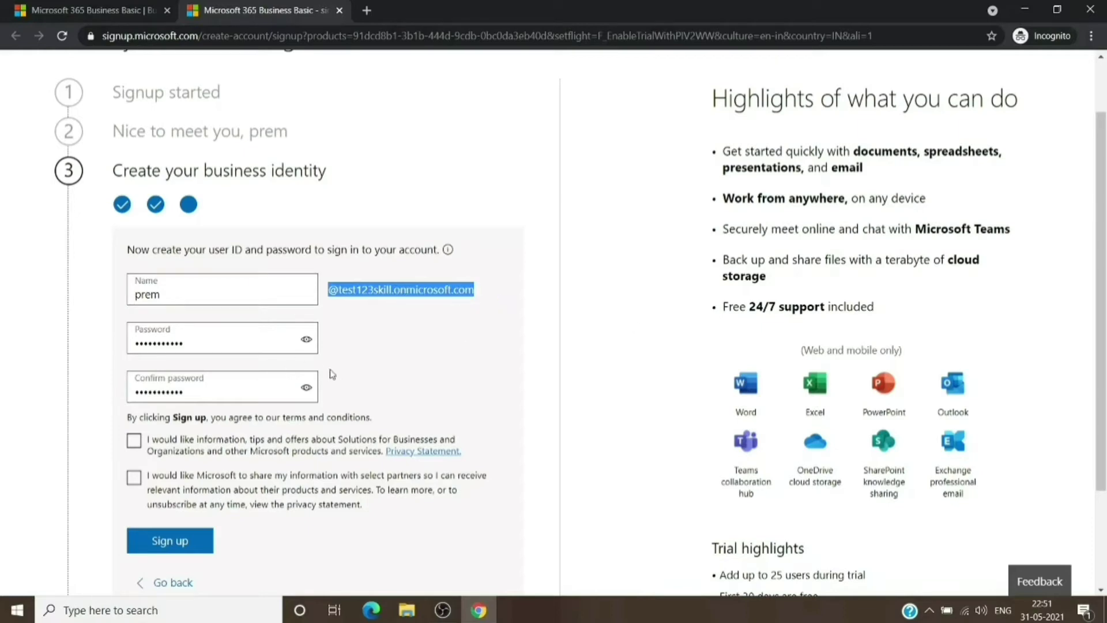
{"action": "left_click", "coordinate": [445, 354]}
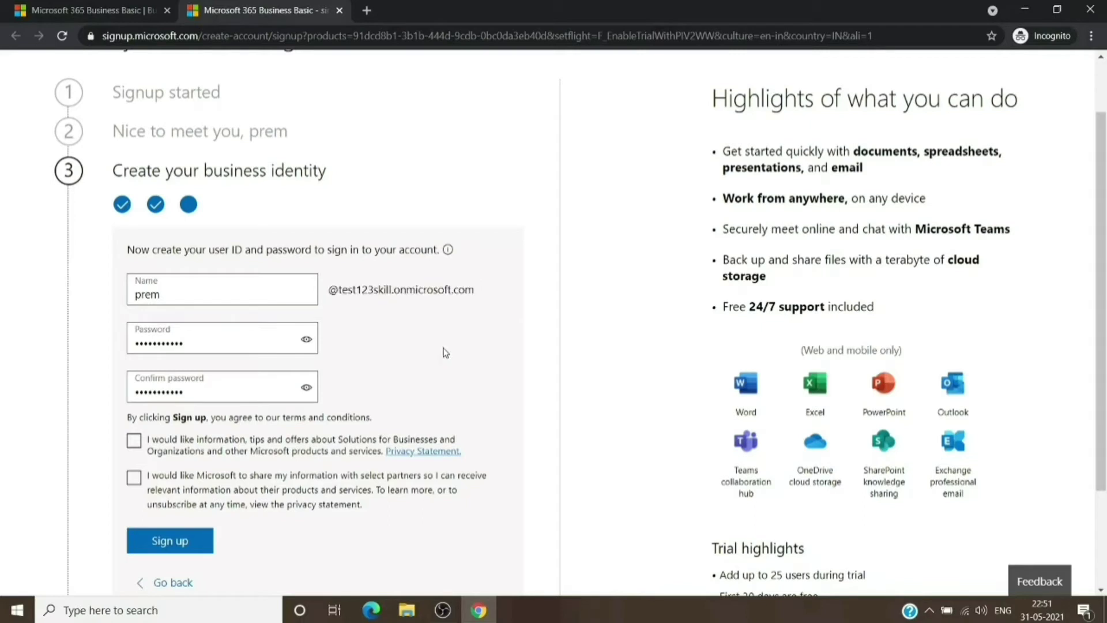
{"action": "scroll", "coordinate": [441, 353], "scroll_direction": "down", "scroll_amount": 1}
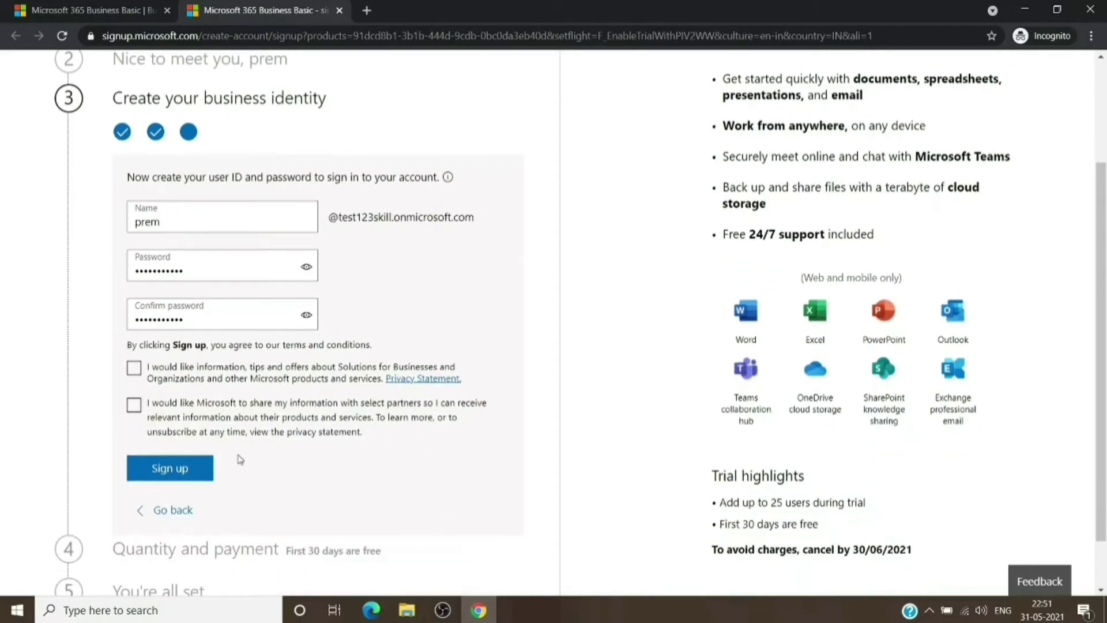
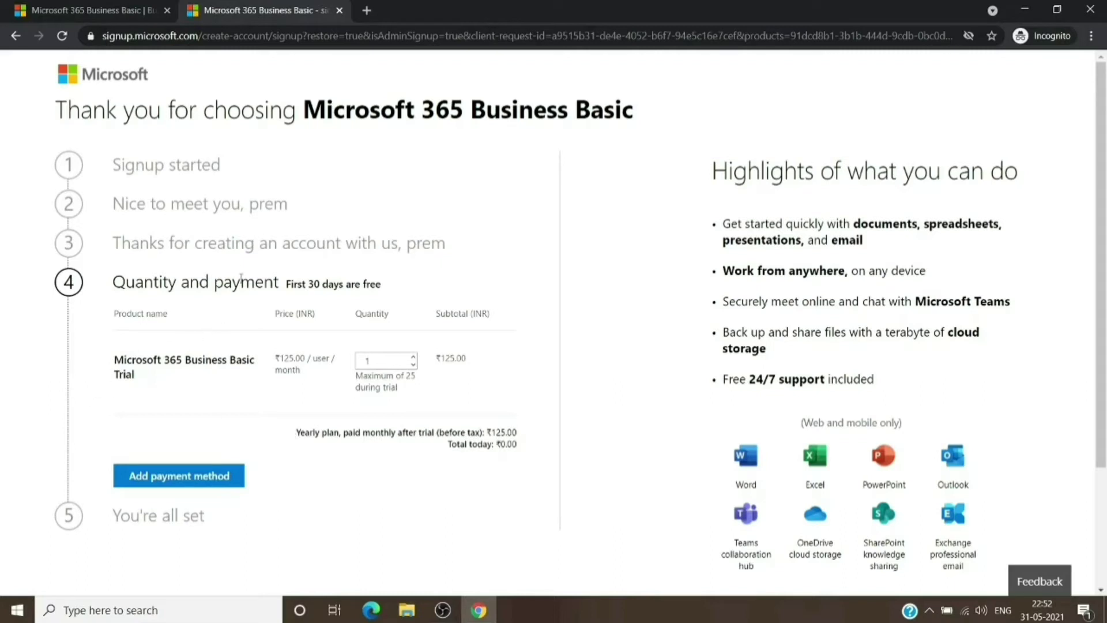
Step: Open a new blank browser tab beside the Microsoft 365 signup
{"action": "left_click", "coordinate": [366, 12]}
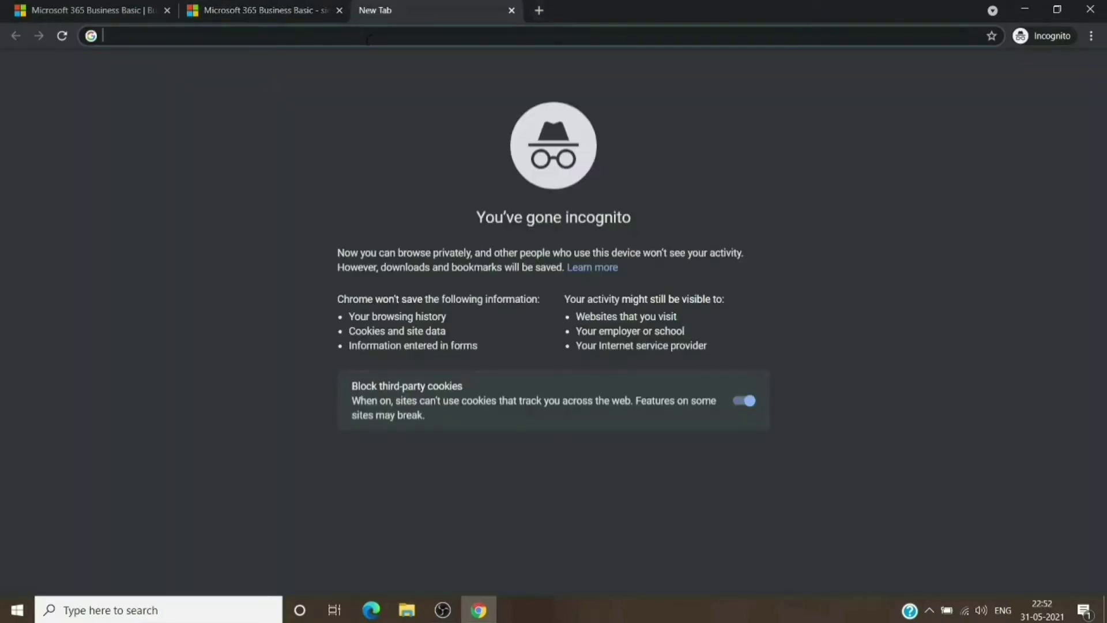
Step: Go to office.com and sign in with the admin account's e-mail and password, declining to stay signed in
{"action": "type", "text": "office."}
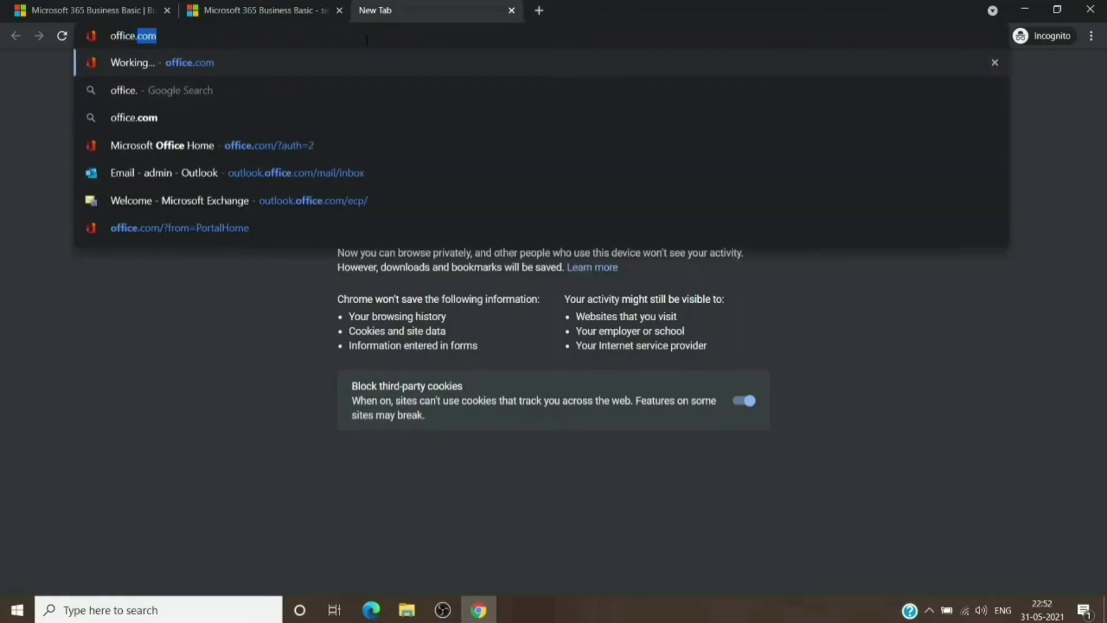
{"action": "type", "text": "com"}
{"action": "key", "text": "Return"}
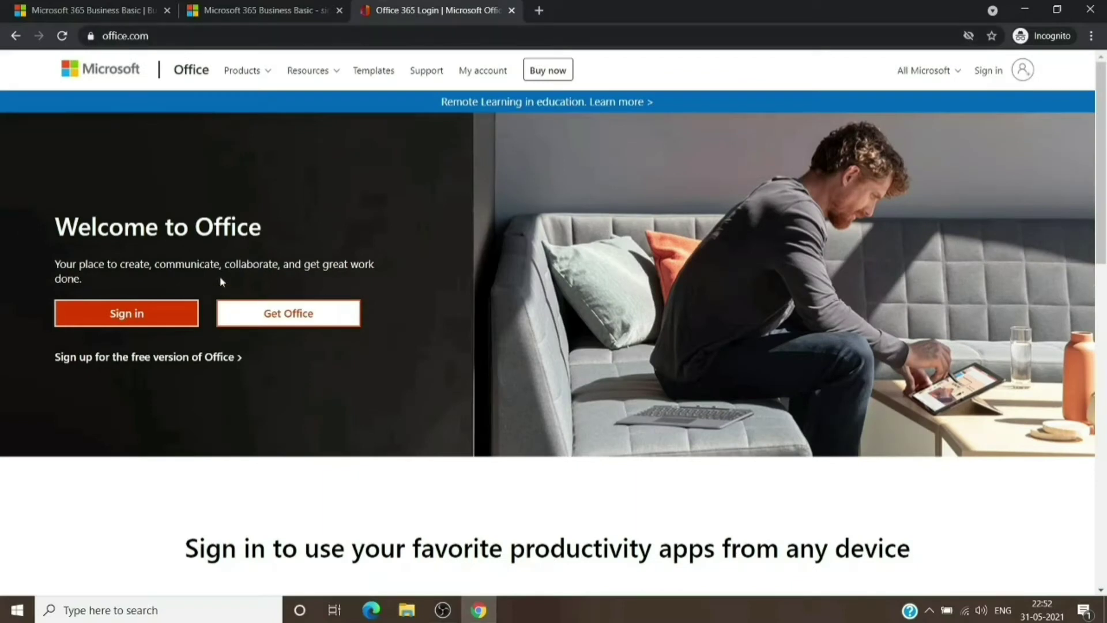
{"action": "left_click", "coordinate": [167, 317]}
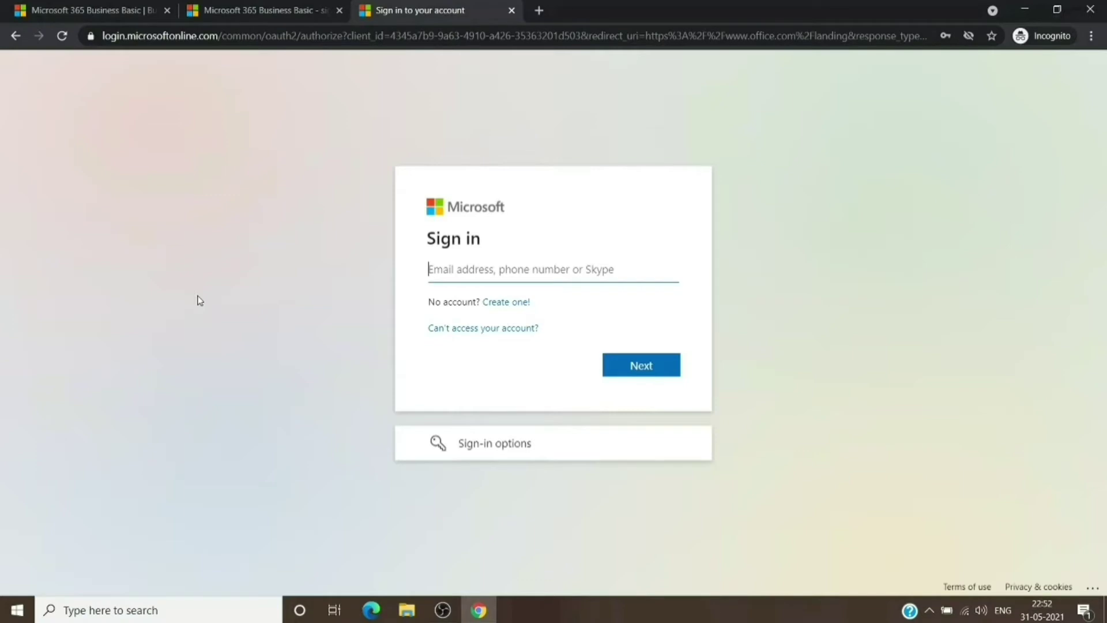
{"action": "left_click", "coordinate": [435, 277]}
{"action": "key", "text": "ctrl+v"}
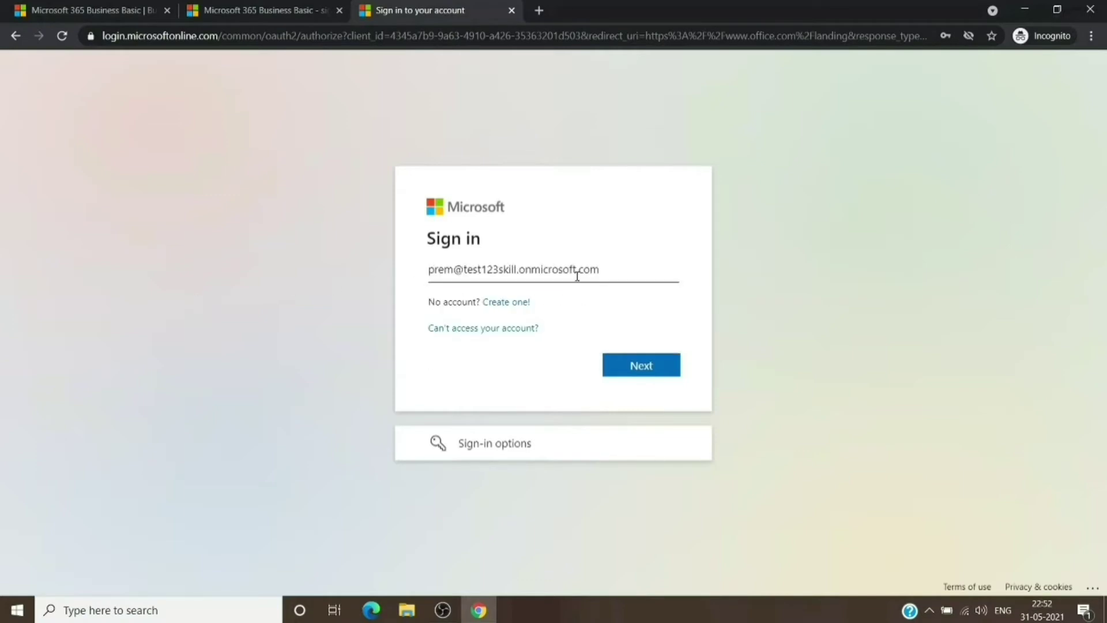
{"action": "key", "text": "Return"}
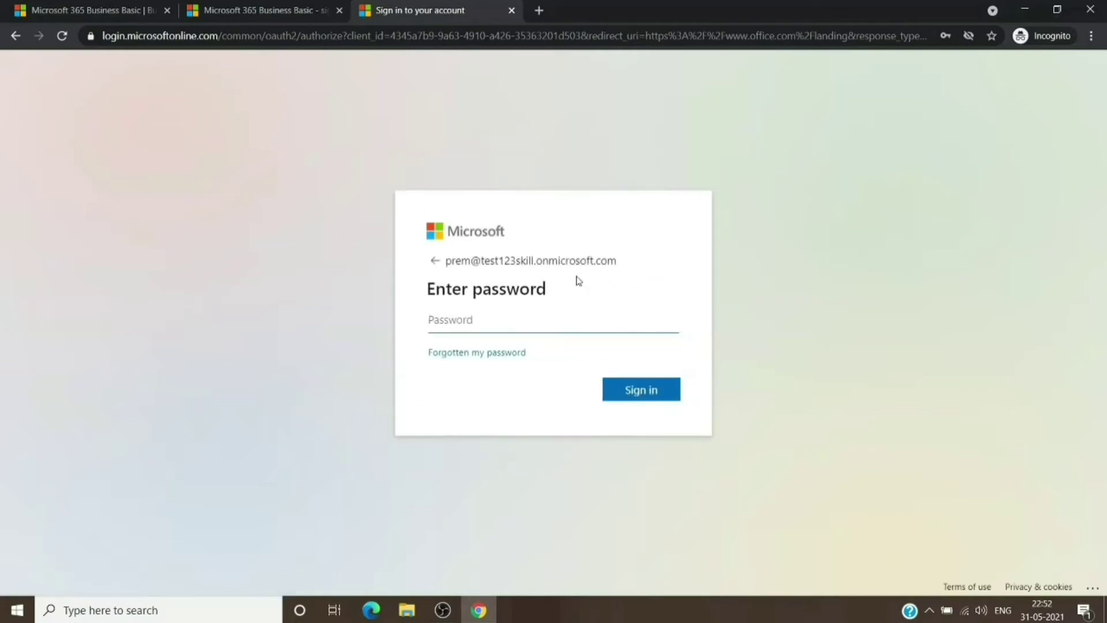
{"action": "type", "text": "•••••••••••"}
{"action": "key", "text": "Return"}
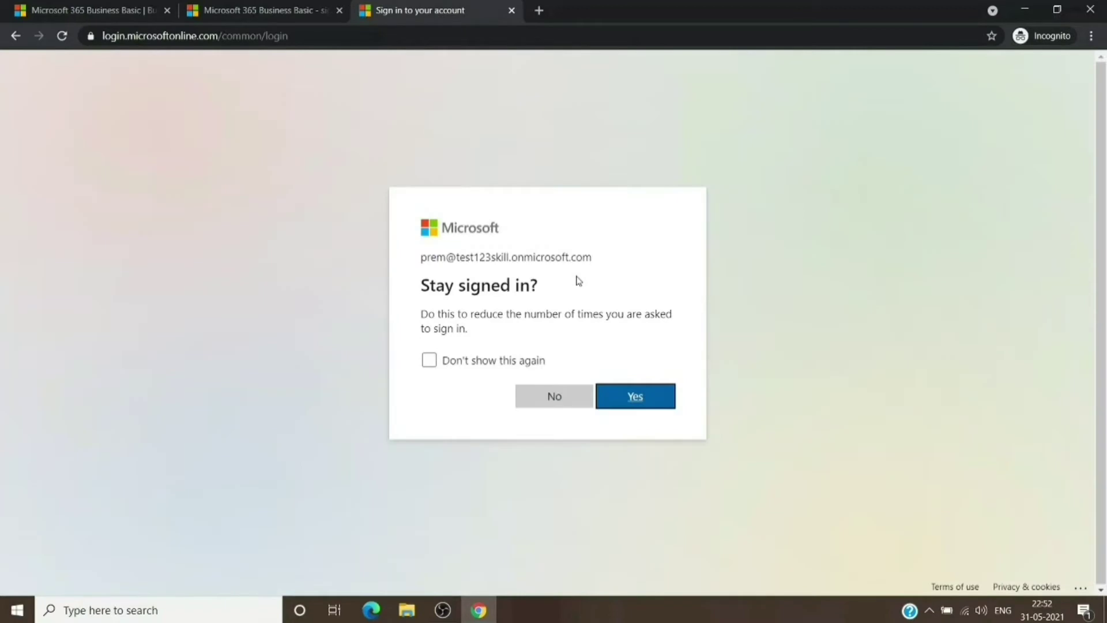
{"action": "left_click", "coordinate": [546, 397]}
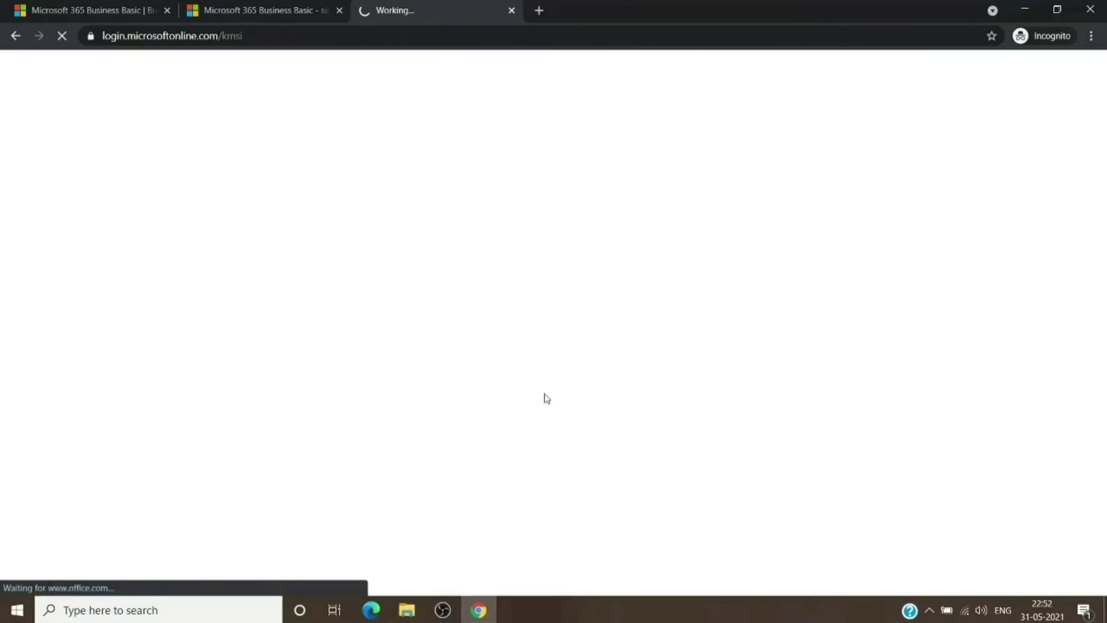
Step: Launch the Admin app from Office home and open Users > Active users
{"action": "left_click", "coordinate": [979, 330]}
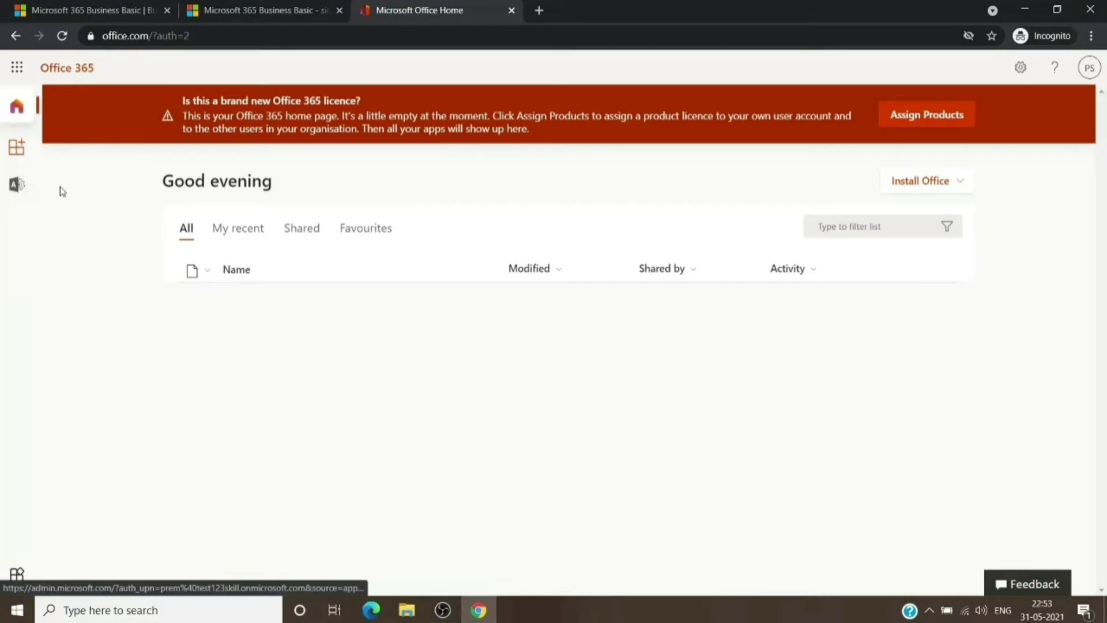
{"action": "left_click", "coordinate": [20, 195]}
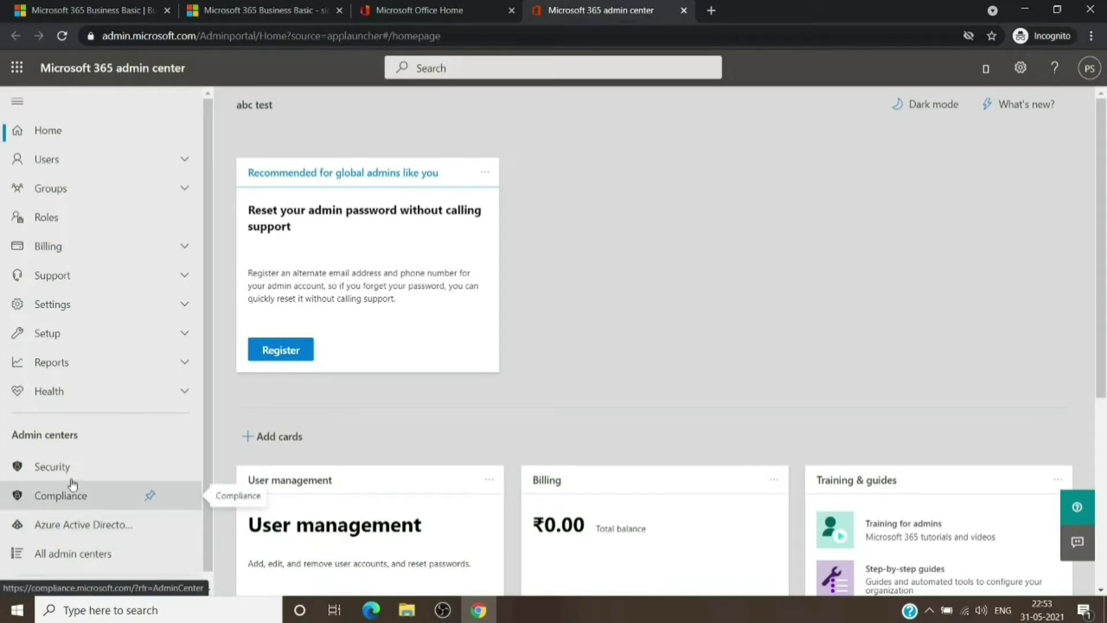
{"action": "left_click", "coordinate": [122, 157]}
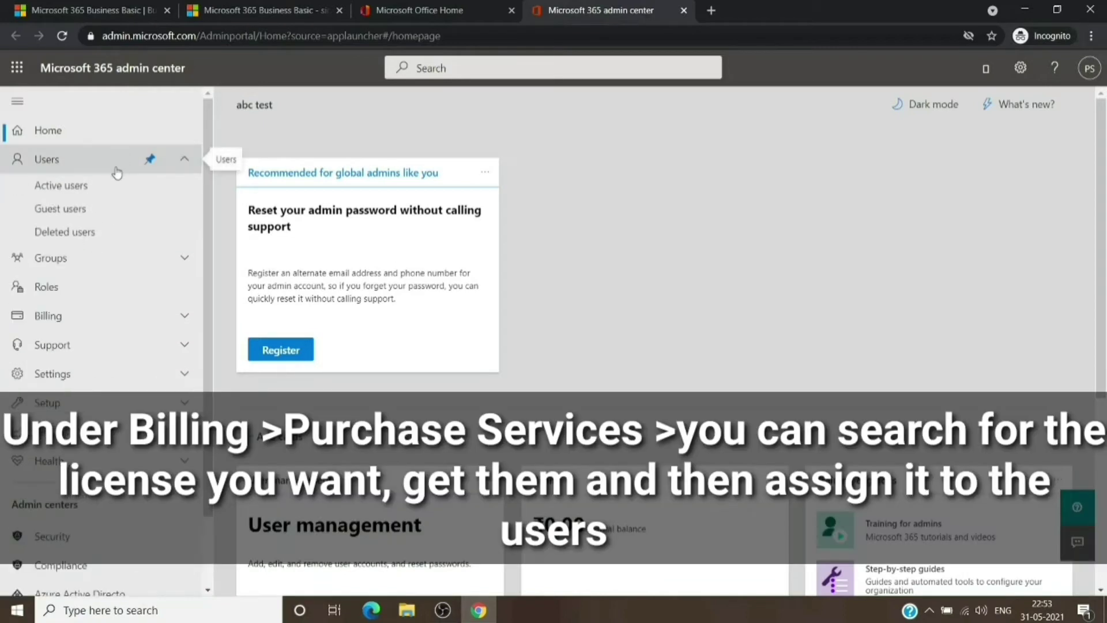
{"action": "left_click", "coordinate": [104, 185]}
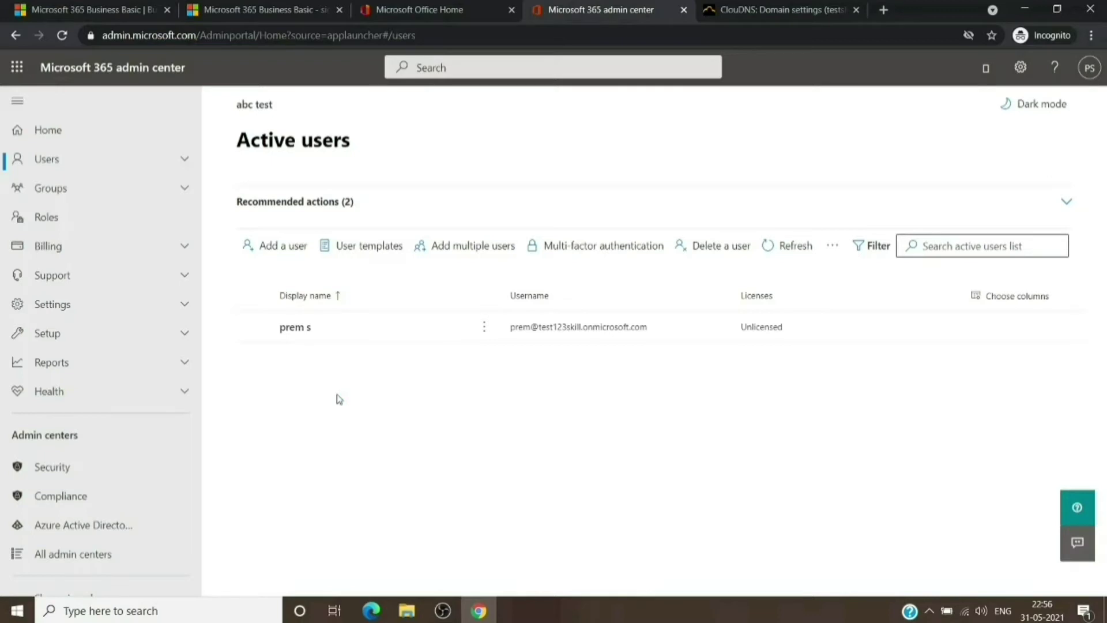
Step: Under Setup > Domains, add the custom domain testskill.cloudns.asia
{"action": "left_click", "coordinate": [186, 334]}
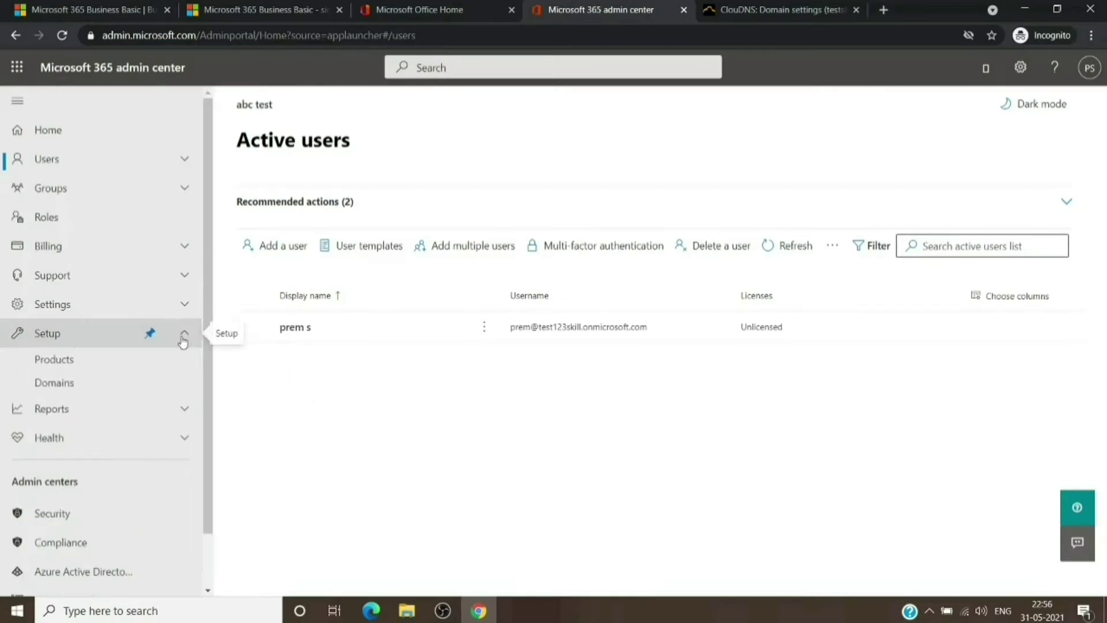
{"action": "left_click", "coordinate": [123, 385]}
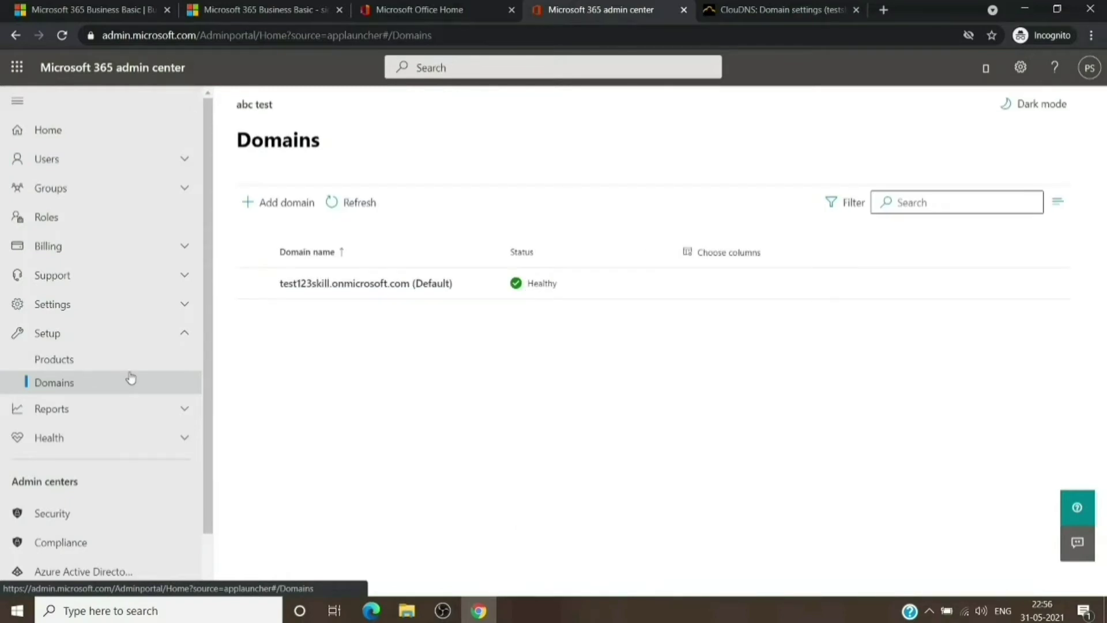
{"action": "left_click", "coordinate": [290, 209]}
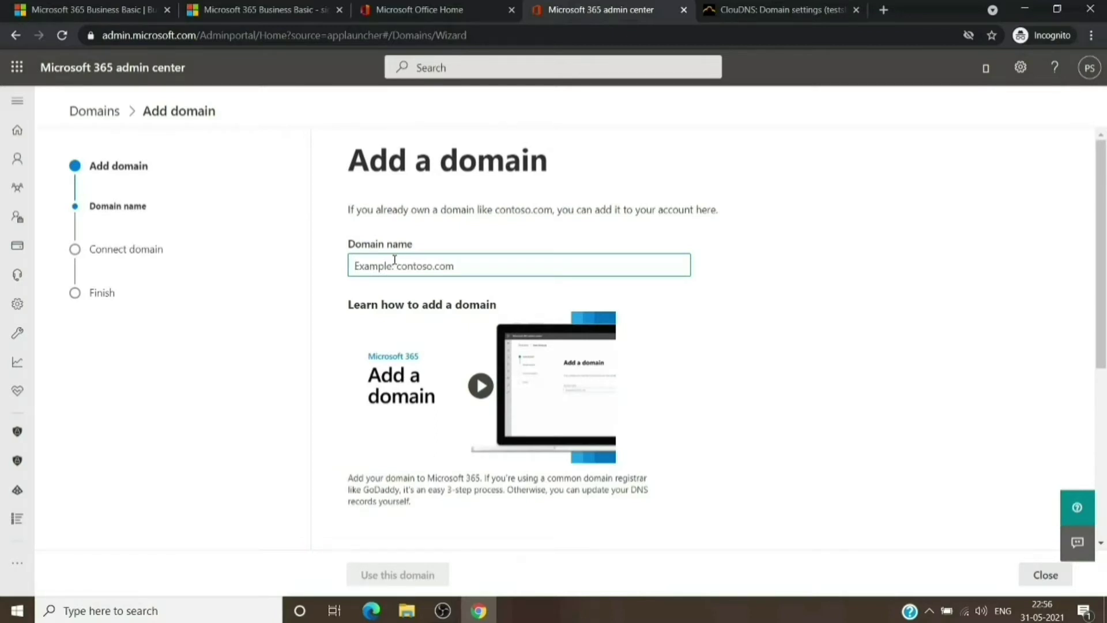
{"action": "type", "text": "test"}
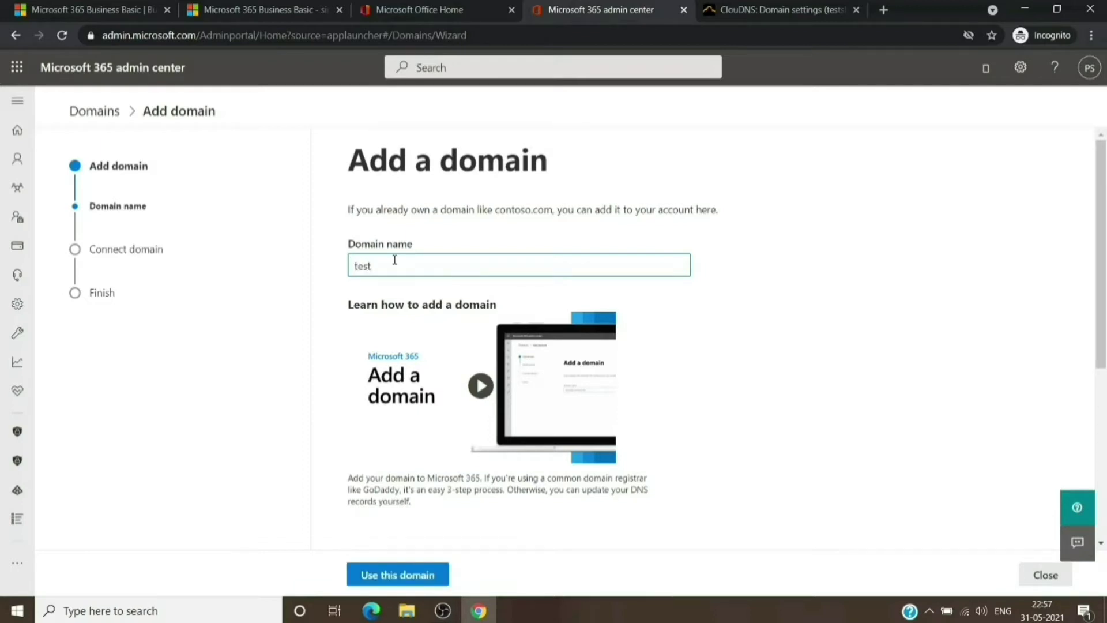
{"action": "type", "text": "skill"}
{"action": "type", "text": ".c"}
{"action": "type", "text": ".cloudns"}
{"action": "type", "text": ".asia"}
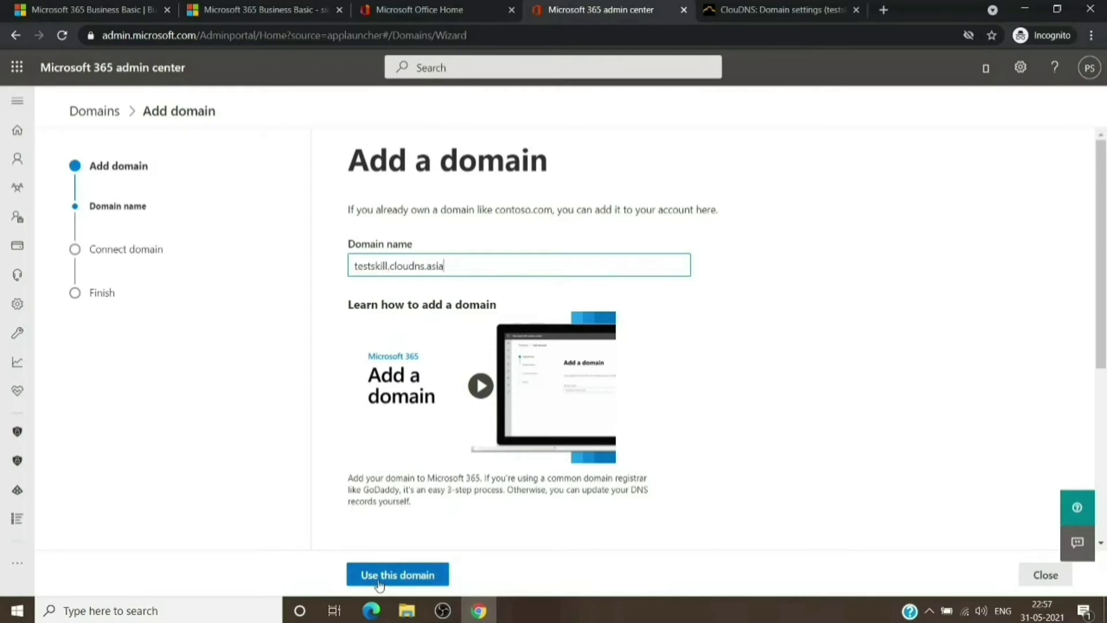
{"action": "left_click", "coordinate": [387, 577]}
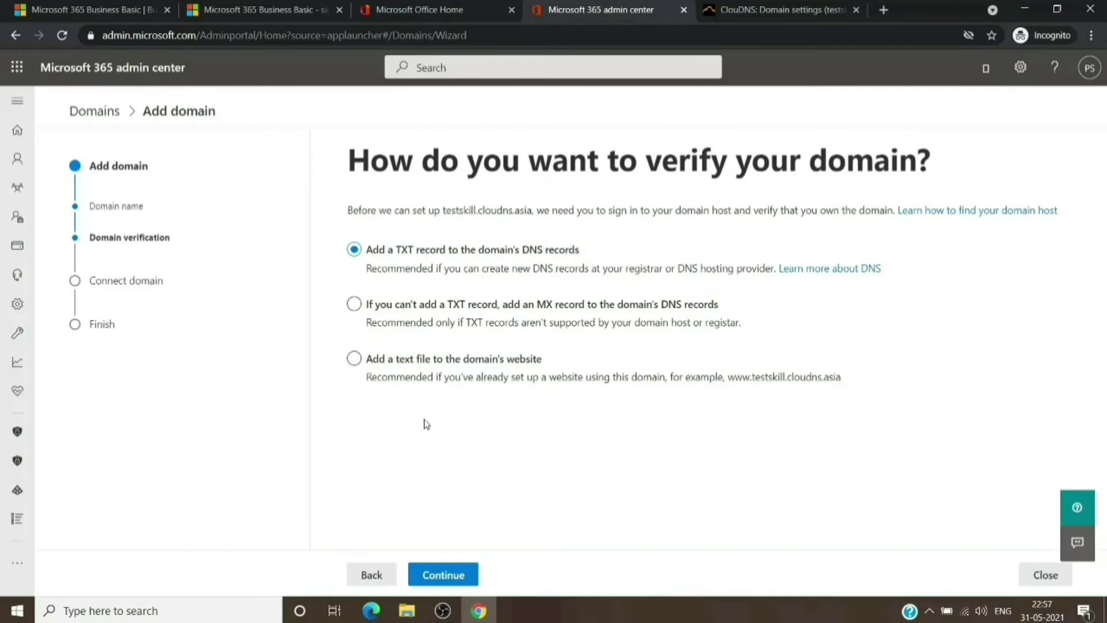
Step: Choose TXT-record verification, copy the TXT value, and switch to the ClouDNS tab
{"action": "left_click", "coordinate": [445, 575]}
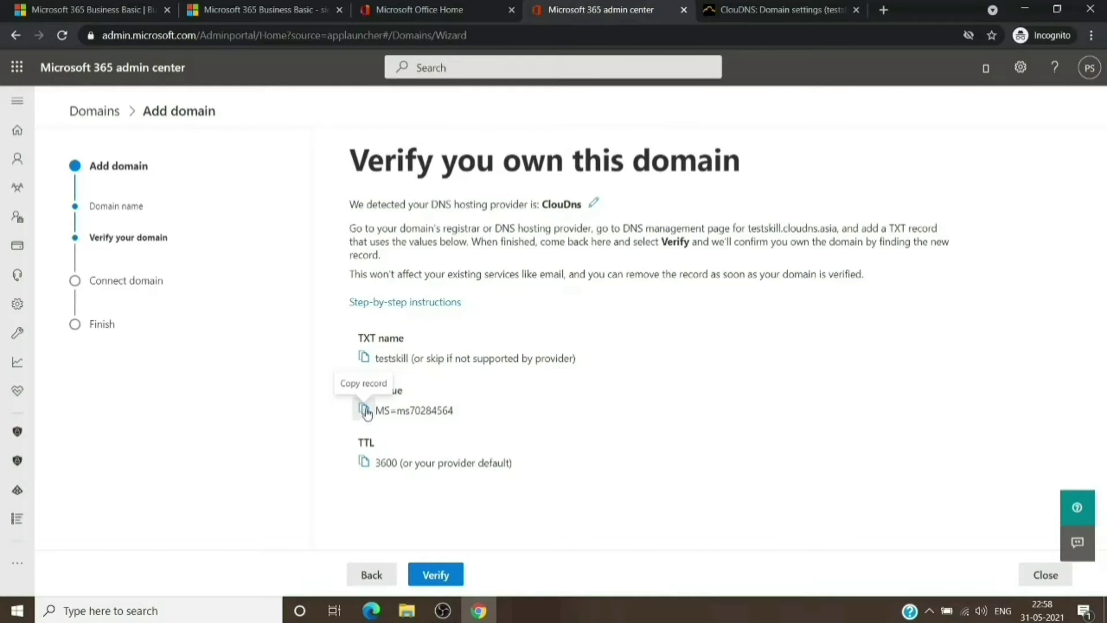
{"action": "left_click", "coordinate": [365, 411]}
{"action": "key", "text": "ctrl+Tab"}
Step: Start a new TXT record in ClouDNS and paste the Microsoft verification value into Points to
{"action": "left_click", "coordinate": [939, 319]}
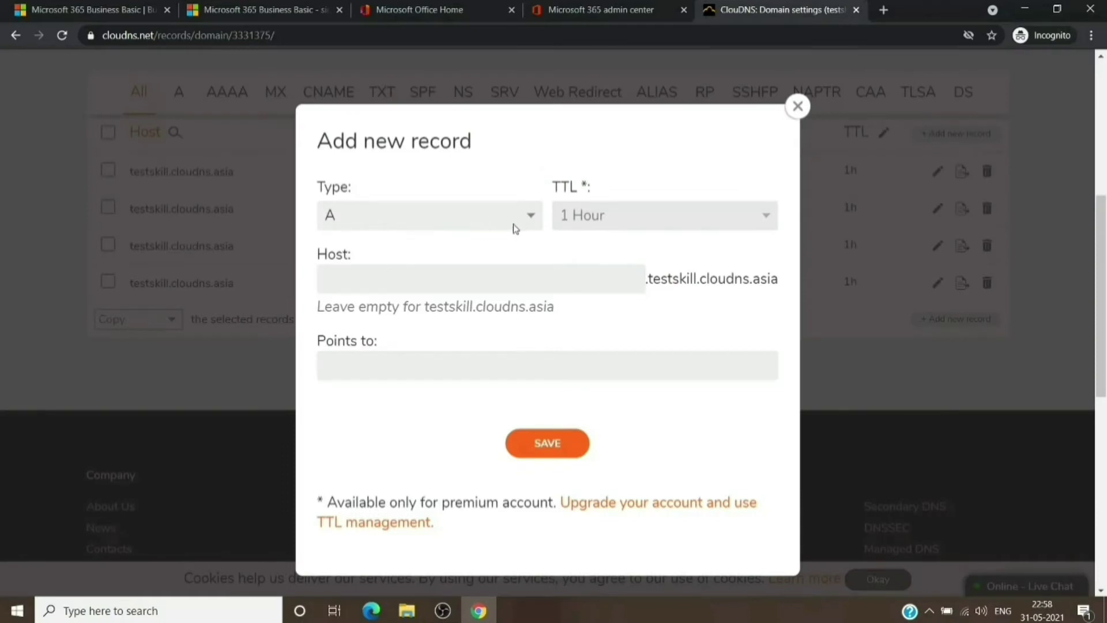
{"action": "left_click", "coordinate": [515, 226]}
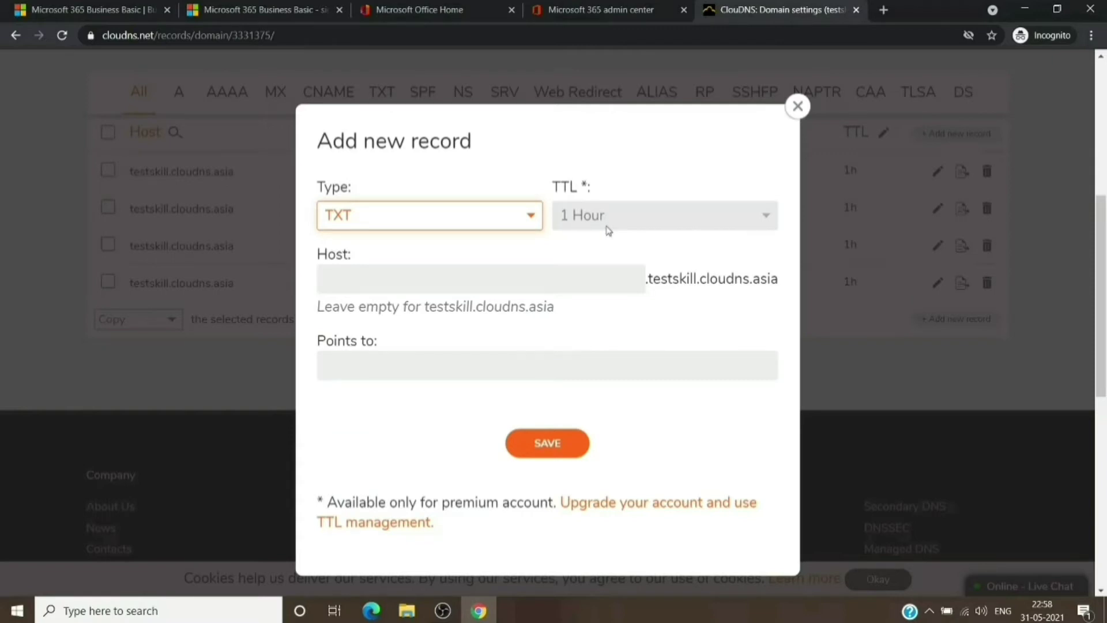
{"action": "left_click", "coordinate": [451, 283]}
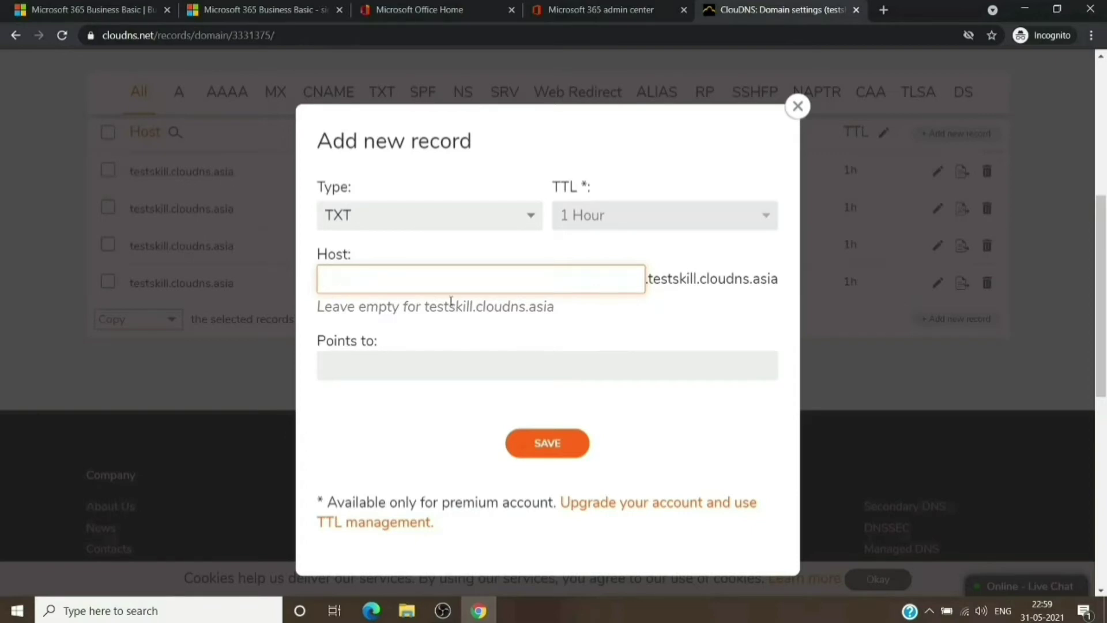
{"action": "left_click", "coordinate": [522, 370]}
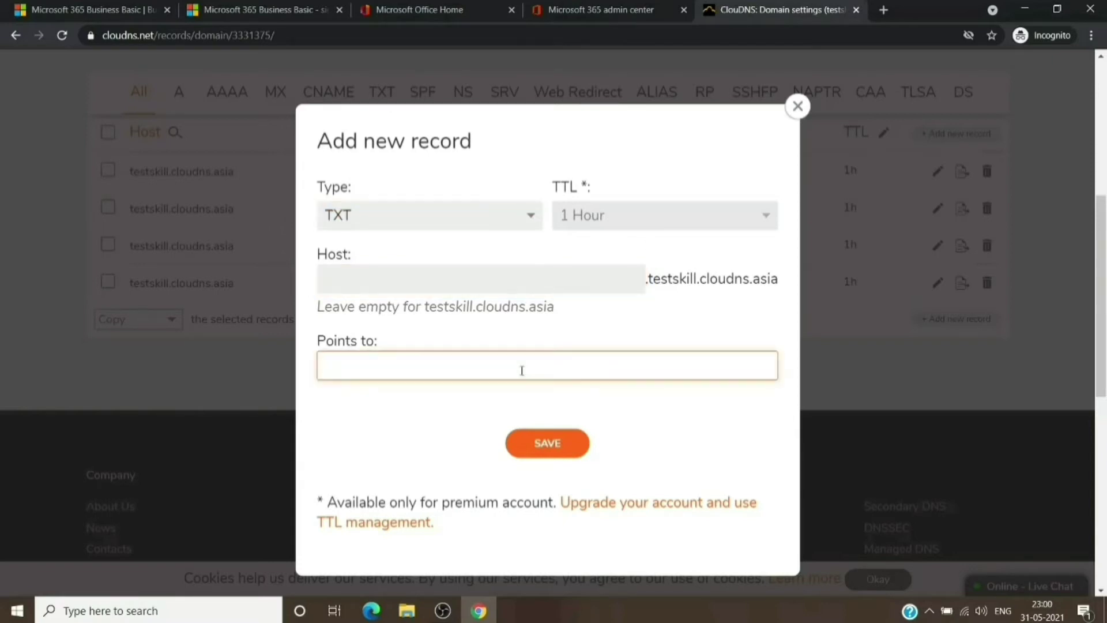
{"action": "key", "text": "ctrl+v"}
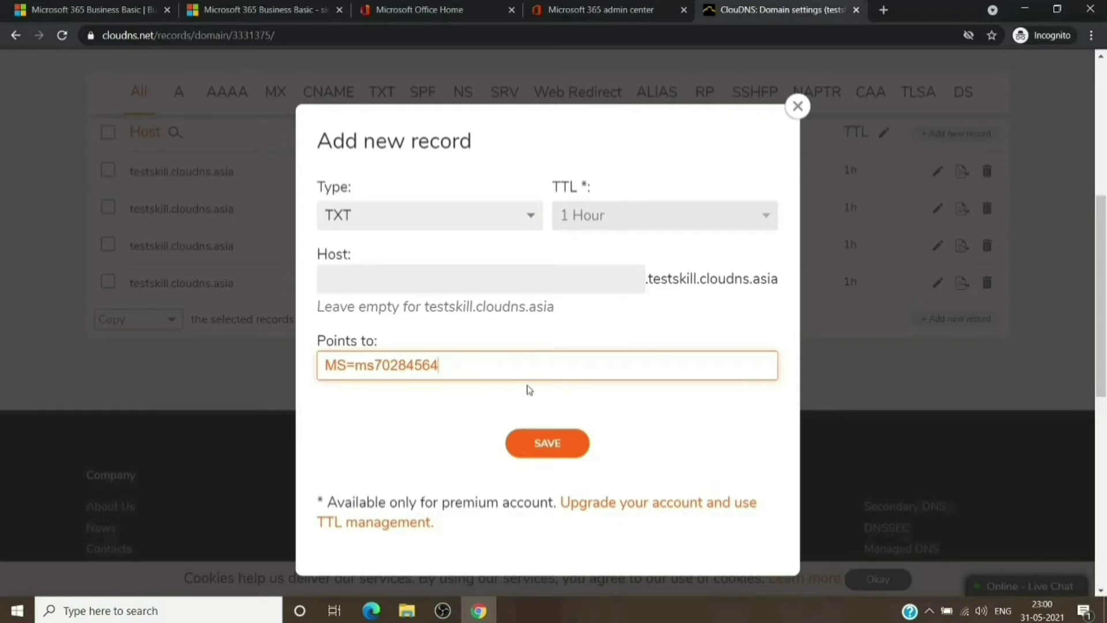
{"action": "left_click", "coordinate": [563, 279]}
Step: Confirm the expected TXT name in admin center, leave Host empty, and save the record
{"action": "left_click", "coordinate": [602, 10]}
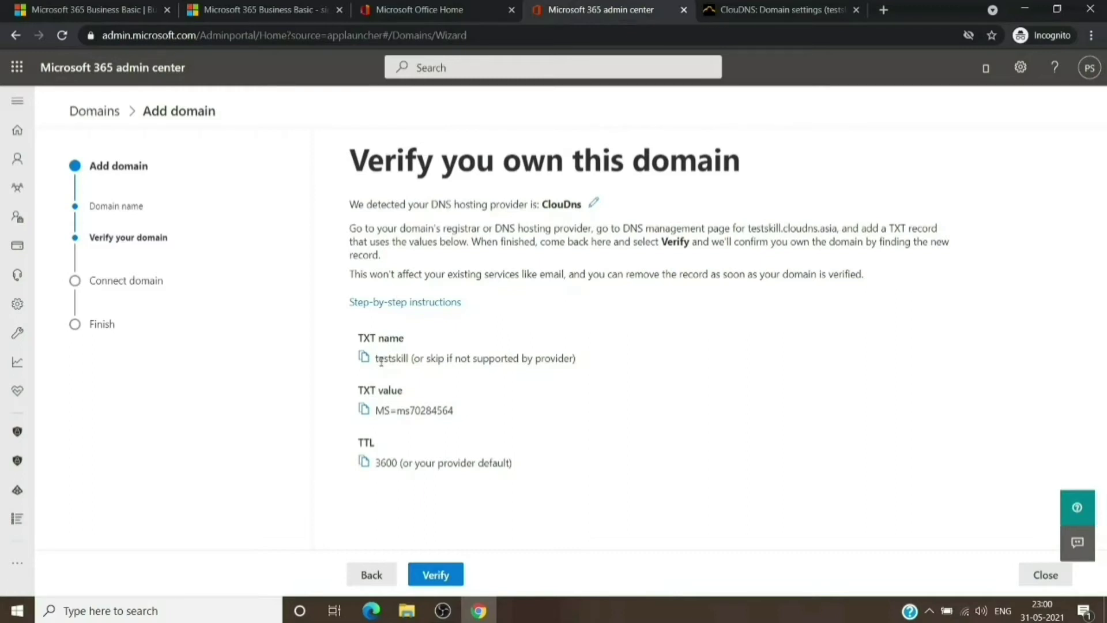
{"action": "left_click", "coordinate": [776, 10]}
{"action": "left_click", "coordinate": [611, 10]}
{"action": "key", "text": "ctrl+Tab"}
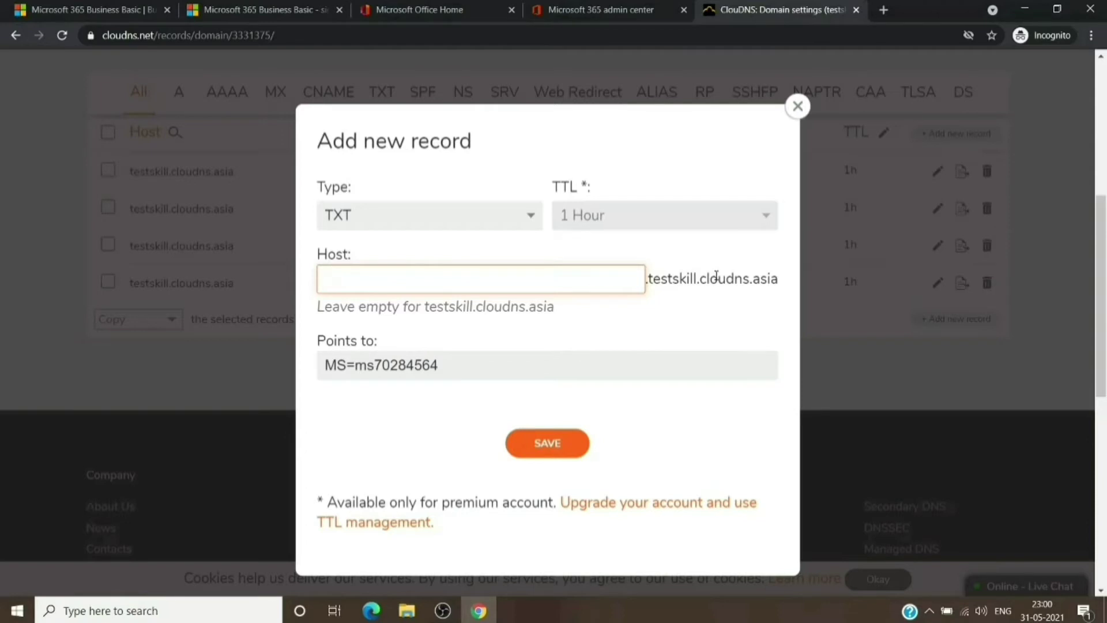
{"action": "left_click", "coordinate": [656, 317]}
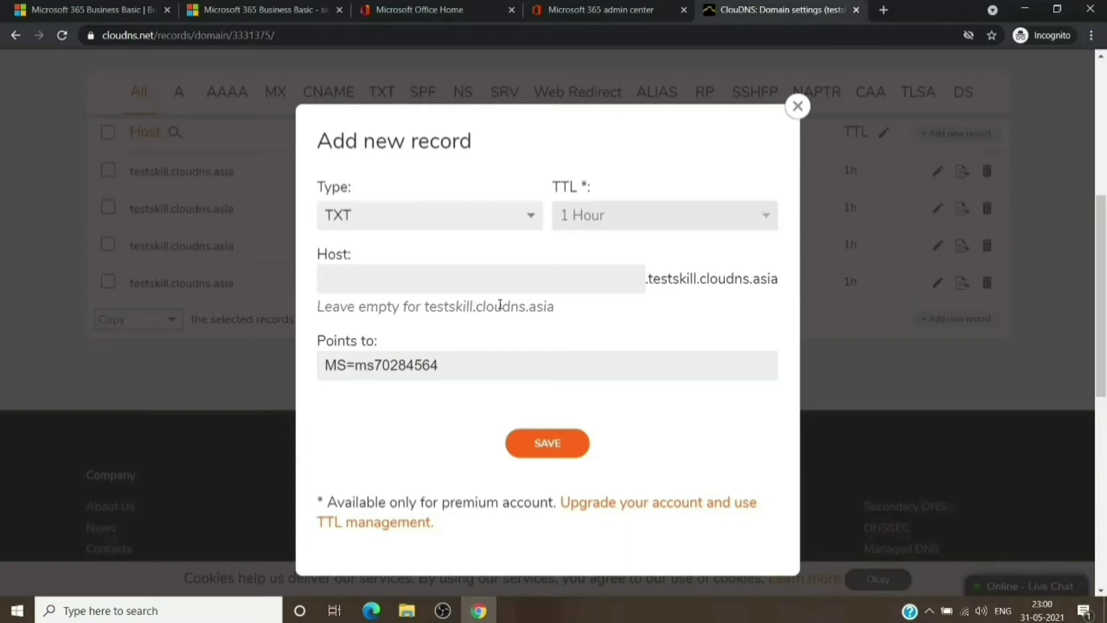
{"action": "left_click", "coordinate": [557, 444]}
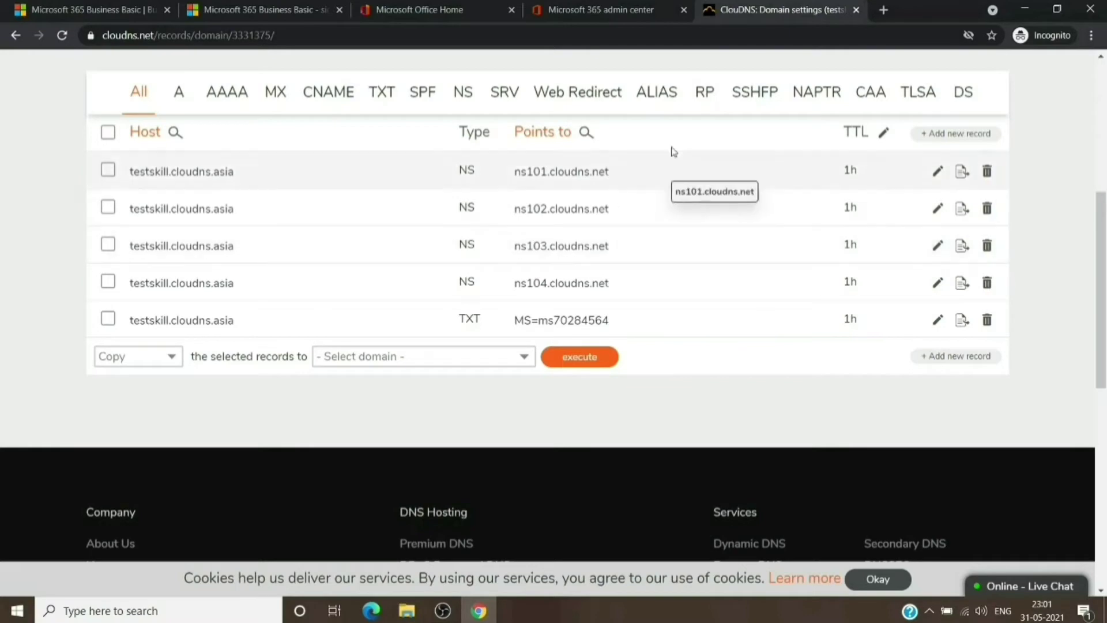
{"action": "left_click", "coordinate": [636, 12]}
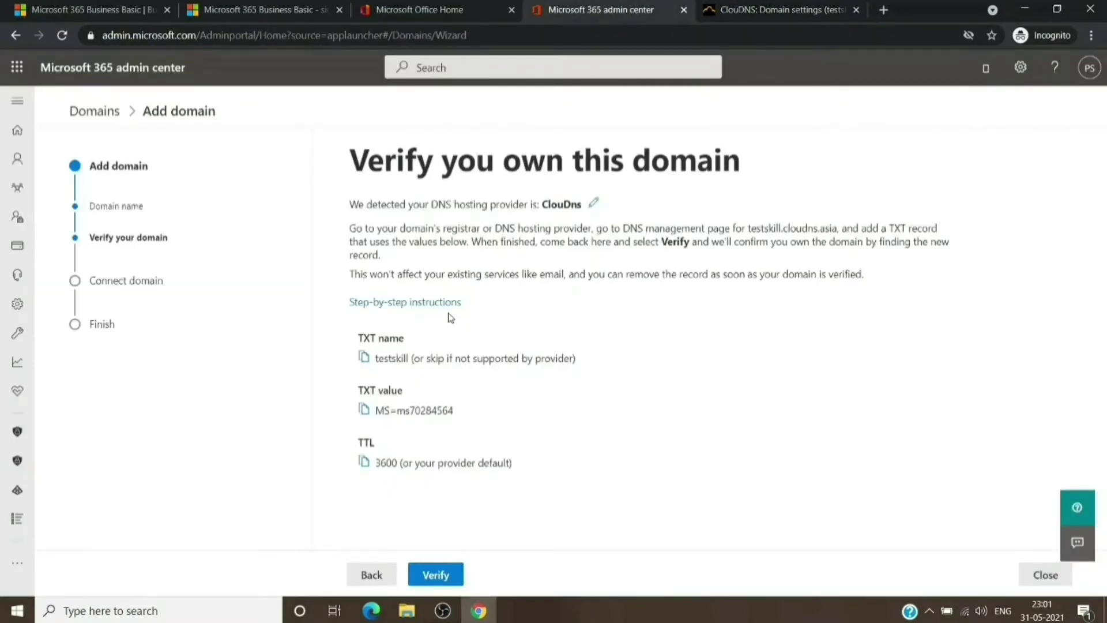
Step: Verify testskill.cloudns.asia, retrying after the missing-record error, and finish the domain setup
{"action": "left_click", "coordinate": [433, 574]}
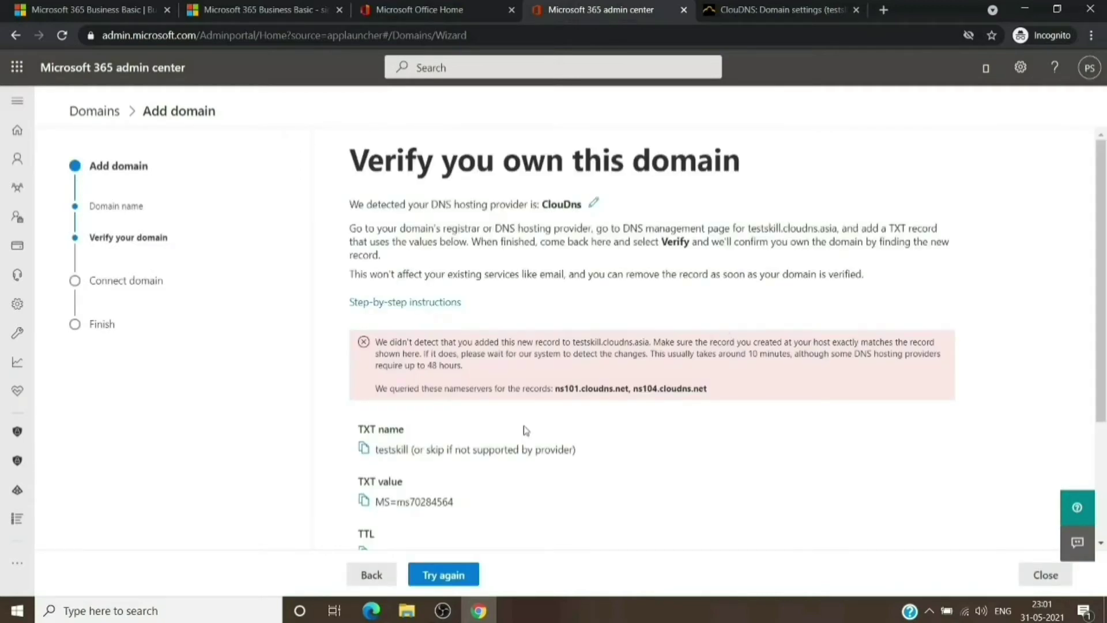
{"action": "scroll", "coordinate": [558, 416], "scroll_direction": "down", "scroll_amount": 3}
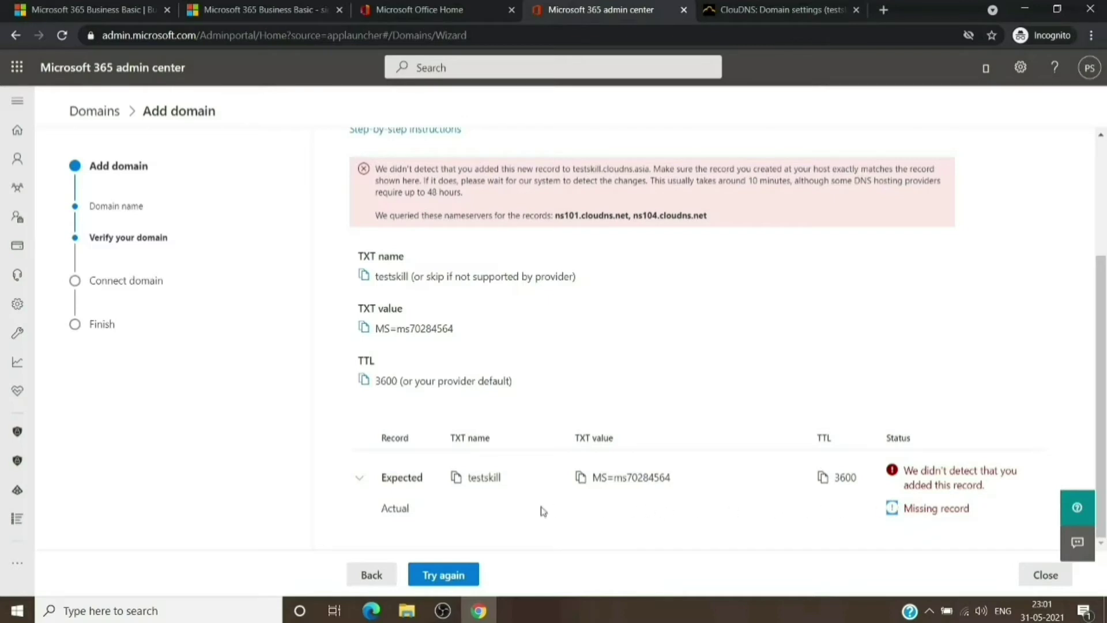
{"action": "scroll", "coordinate": [497, 468], "scroll_direction": "up", "scroll_amount": 3}
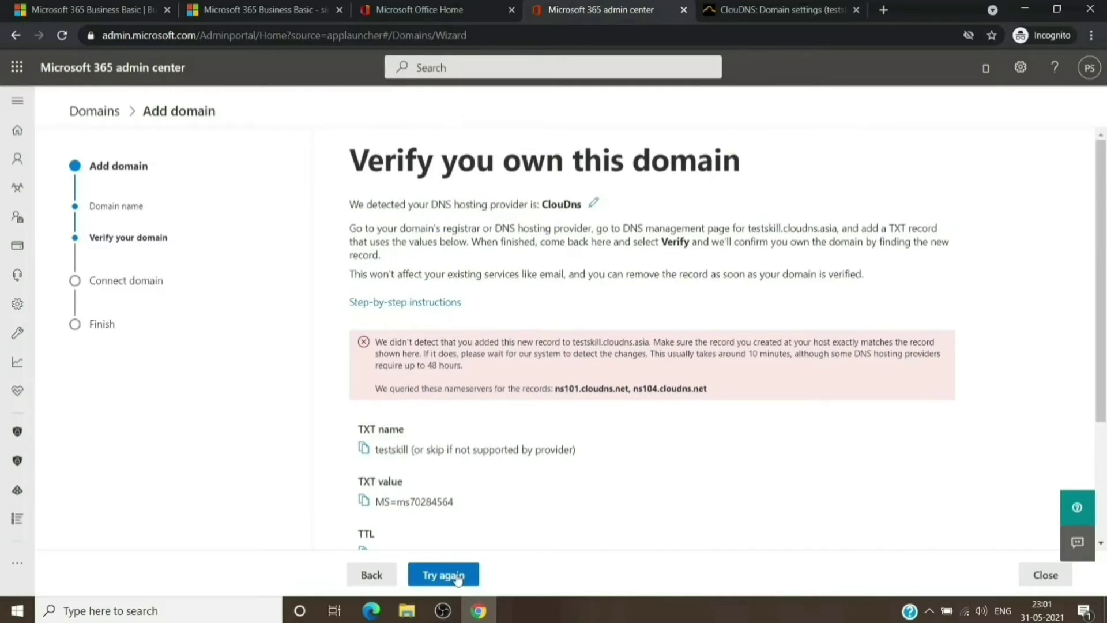
{"action": "left_click", "coordinate": [457, 576]}
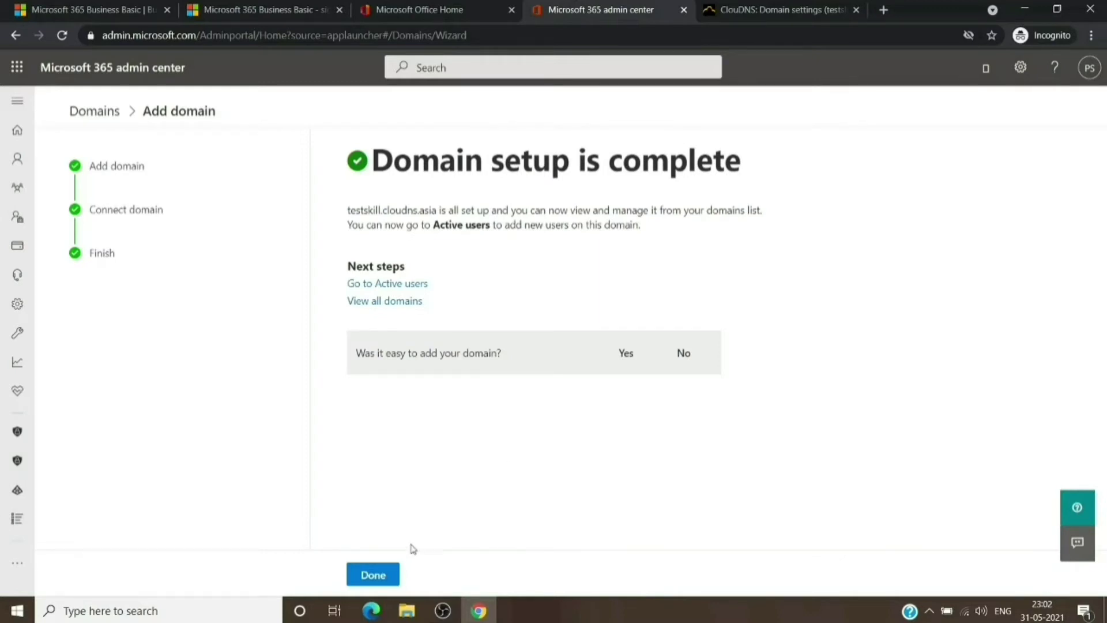
{"action": "left_click", "coordinate": [383, 577]}
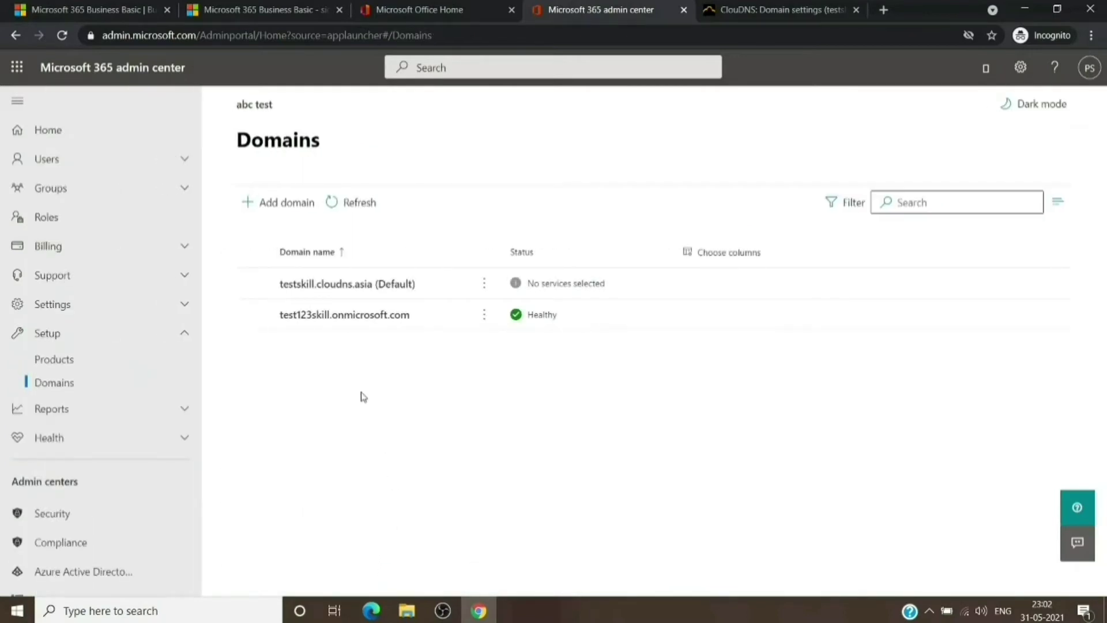
Step: View testskill.cloudns.asia's DNS records, then start adding a user from Active users
{"action": "left_click", "coordinate": [347, 289]}
{"action": "left_click", "coordinate": [320, 272]}
{"action": "left_click", "coordinate": [90, 161]}
{"action": "left_click", "coordinate": [86, 185]}
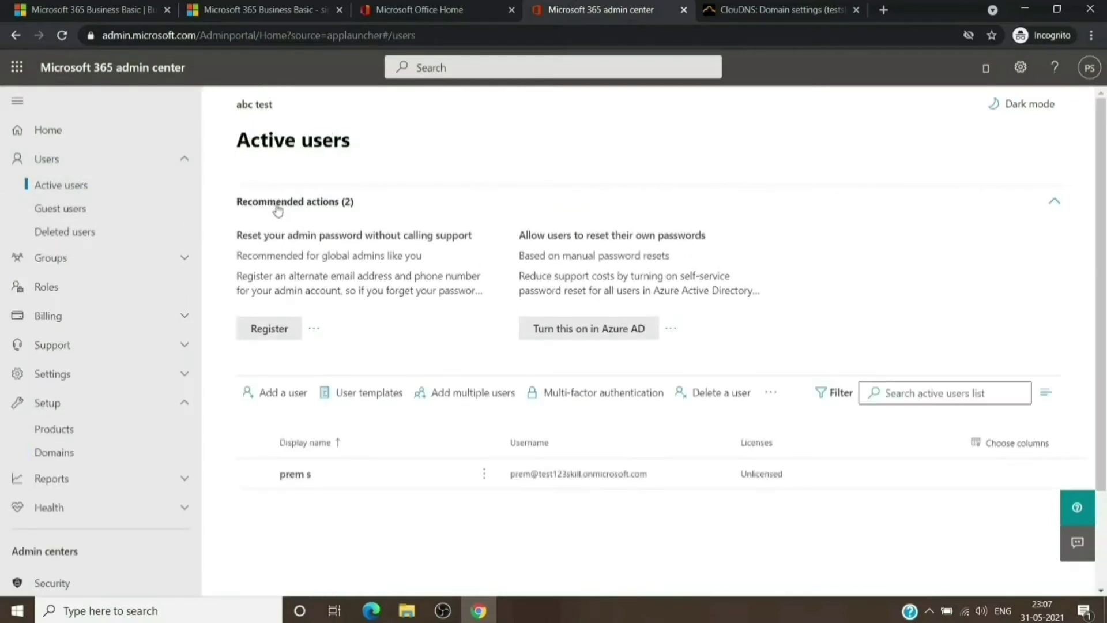
{"action": "left_click", "coordinate": [290, 393]}
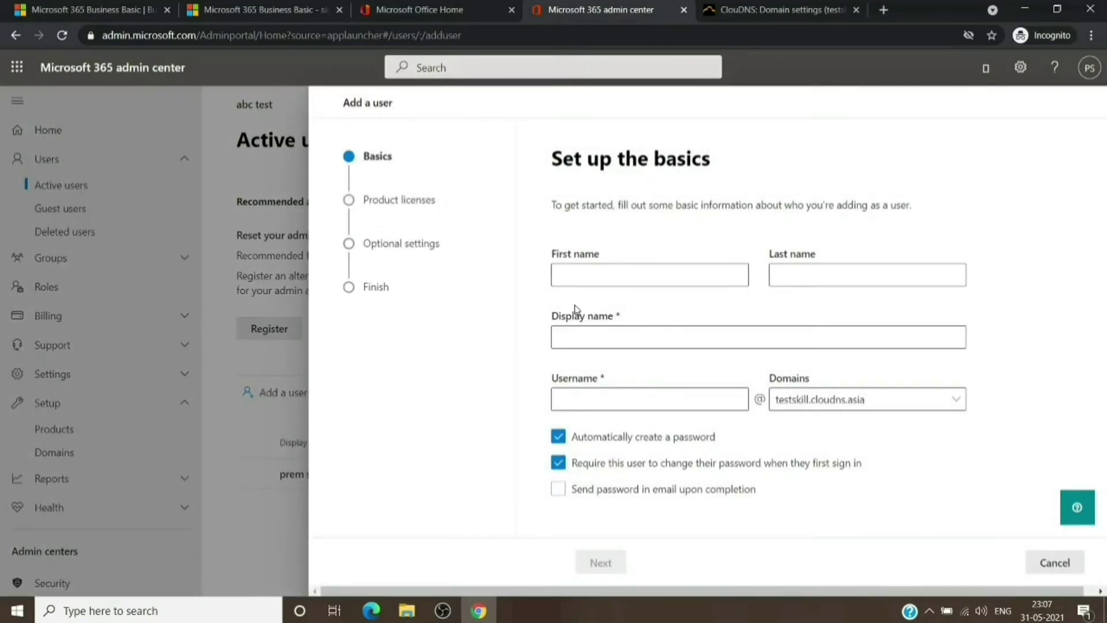
Step: Enter first name and username 'admin', set a custom password without forced change, and continue
{"action": "left_click", "coordinate": [582, 272]}
{"action": "type", "text": "admin"}
{"action": "left_click", "coordinate": [679, 343]}
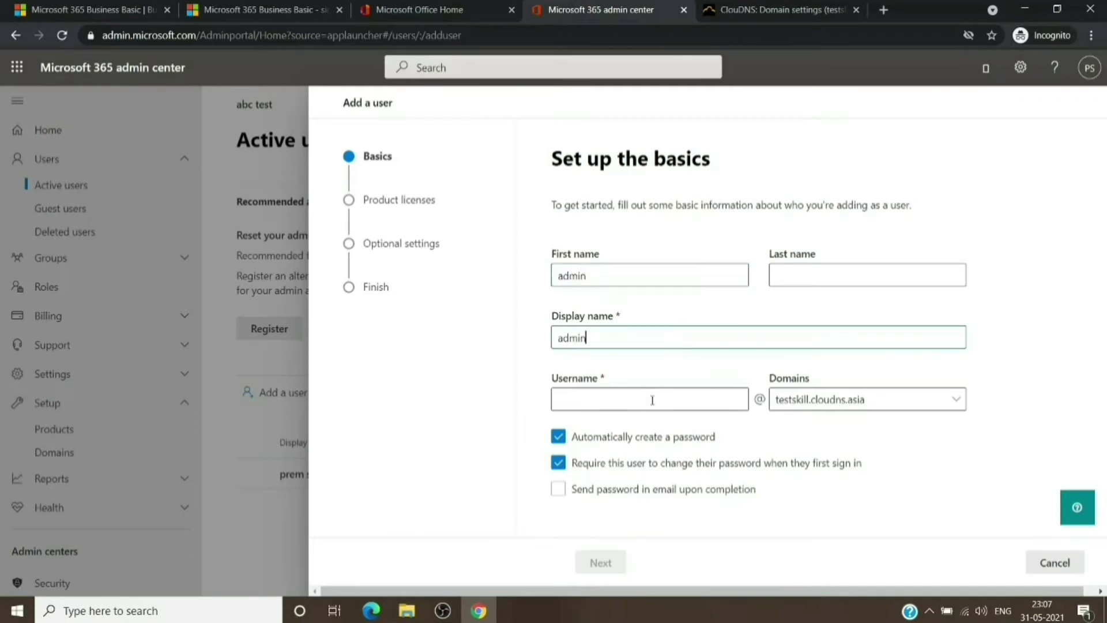
{"action": "left_click", "coordinate": [650, 398]}
{"action": "type", "text": "admin"}
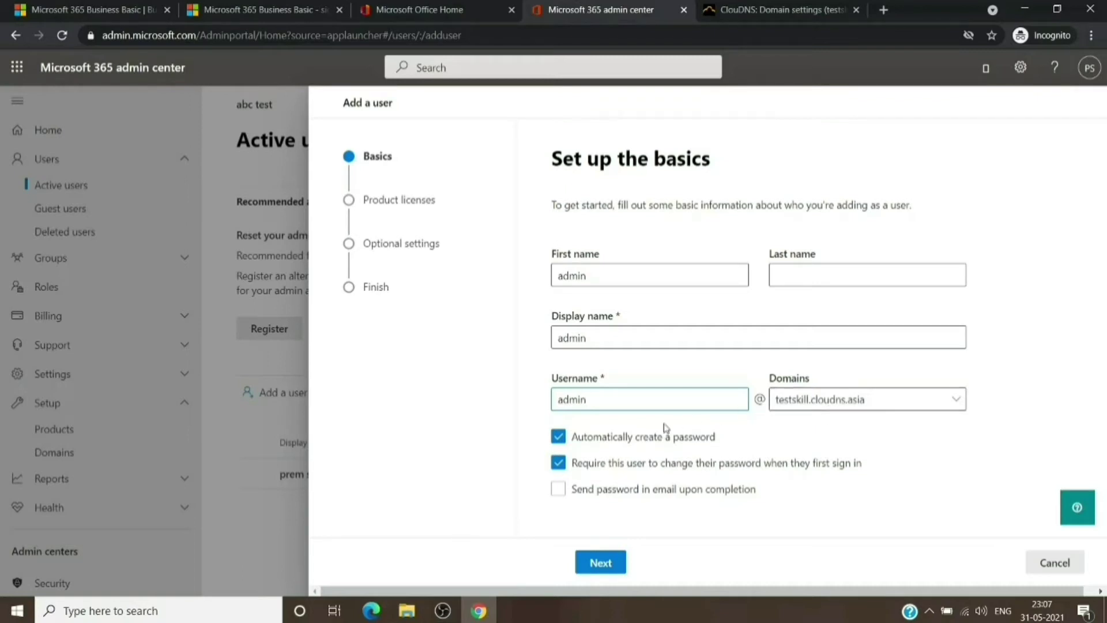
{"action": "left_click", "coordinate": [558, 436]}
{"action": "left_click", "coordinate": [559, 518]}
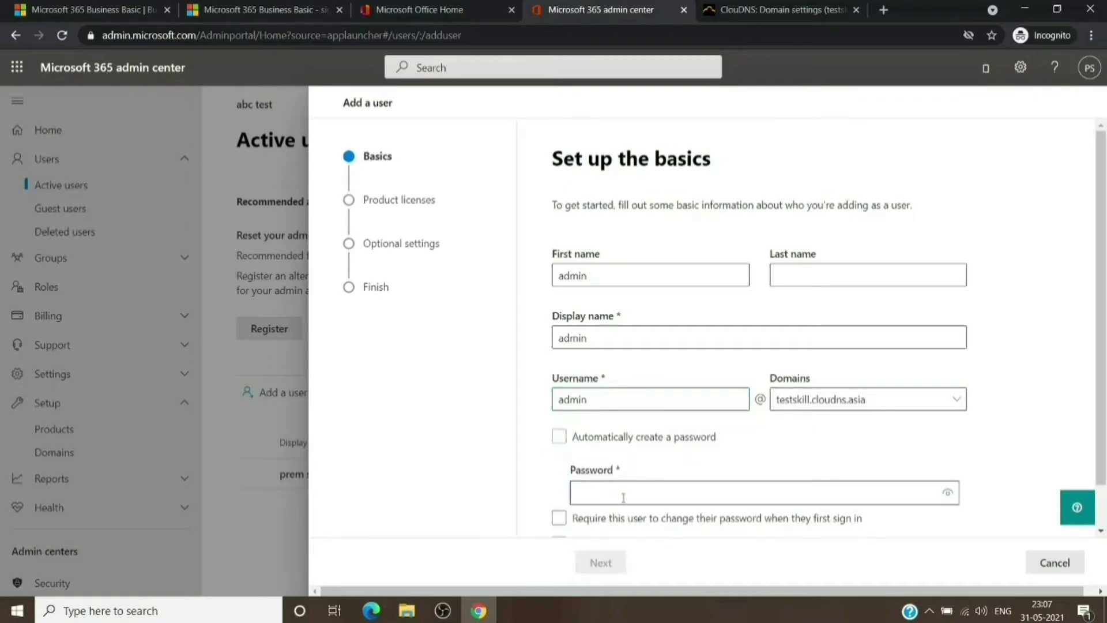
{"action": "left_click", "coordinate": [624, 494]}
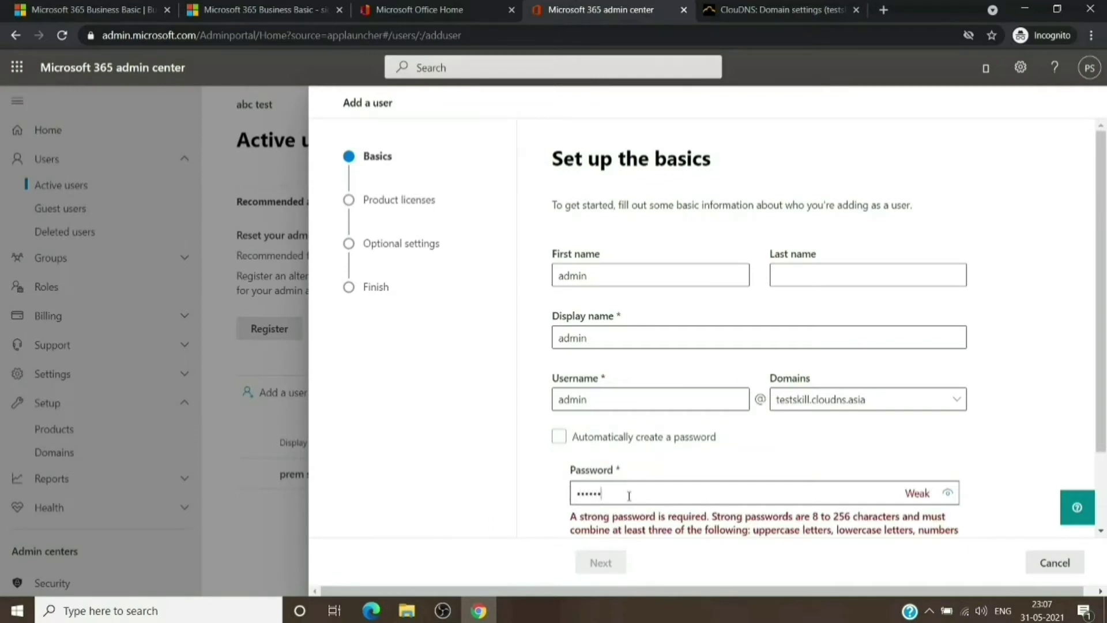
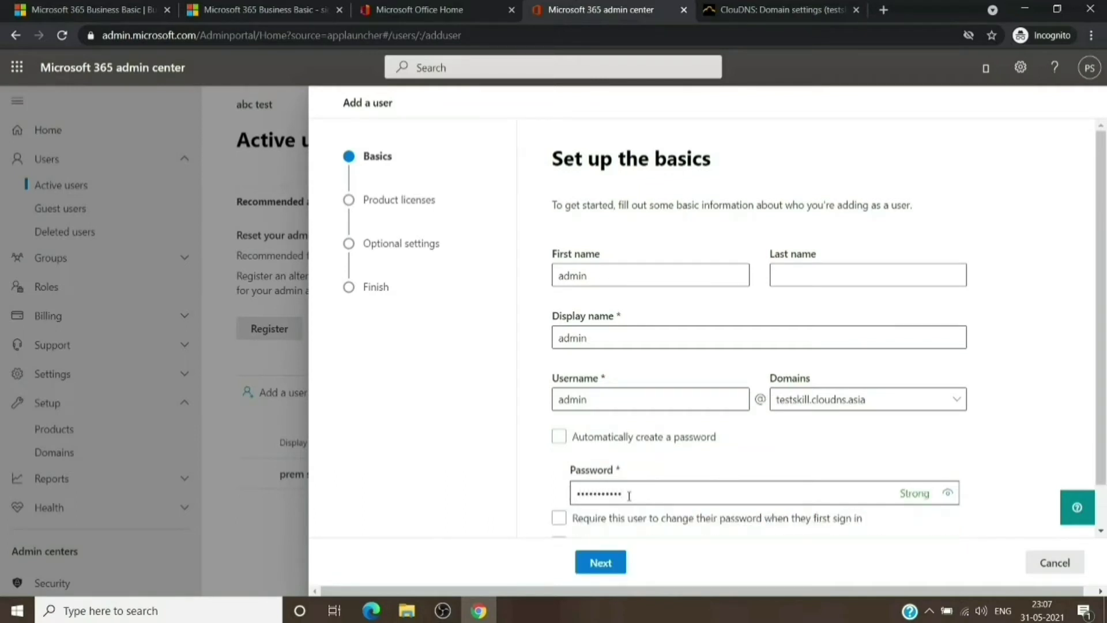
{"action": "scroll", "coordinate": [790, 503], "scroll_direction": "down", "scroll_amount": 1}
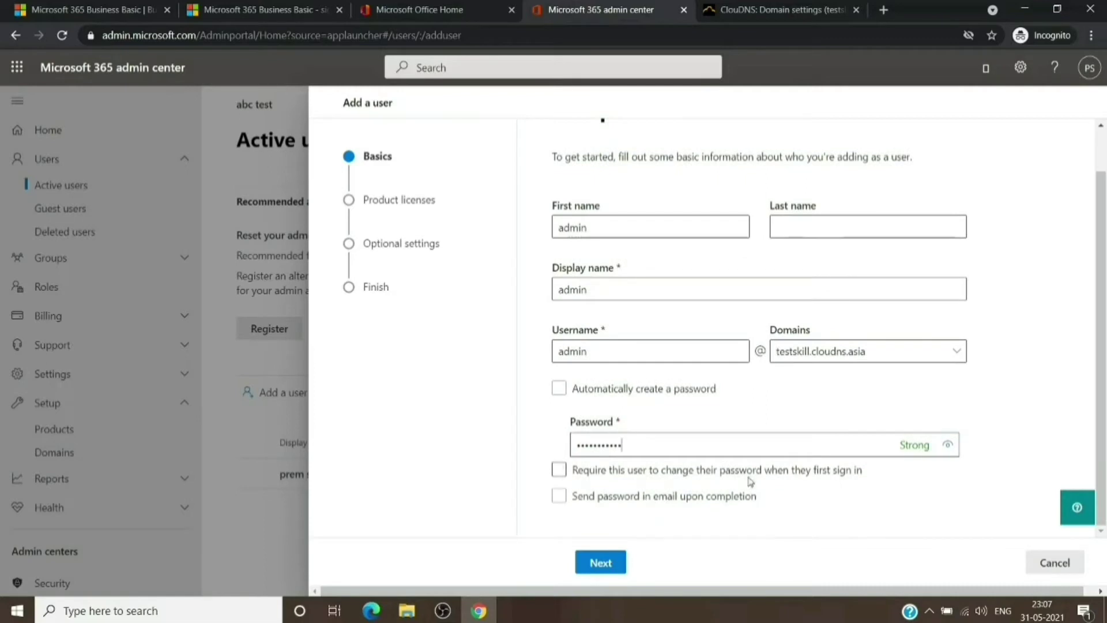
{"action": "left_click", "coordinate": [626, 570]}
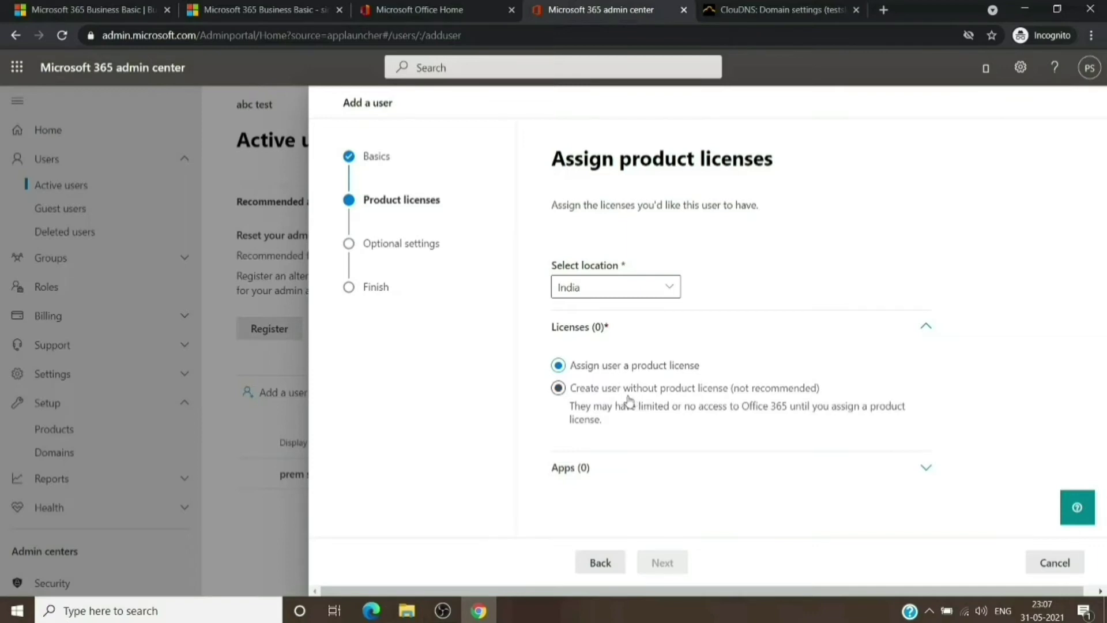
{"action": "left_click", "coordinate": [606, 406]}
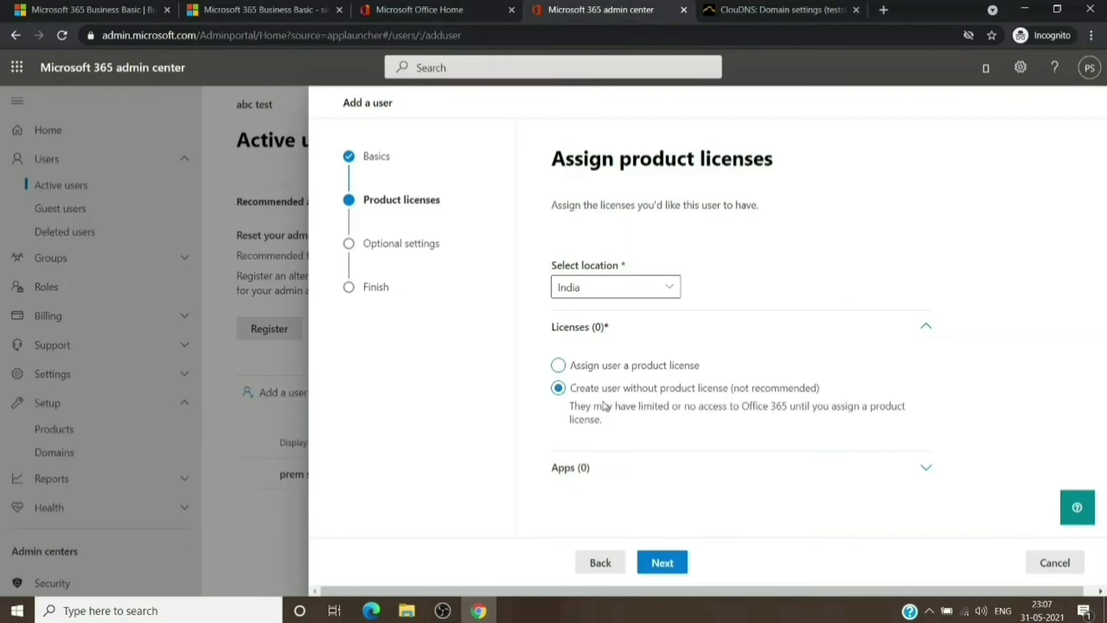
{"action": "left_click", "coordinate": [652, 564]}
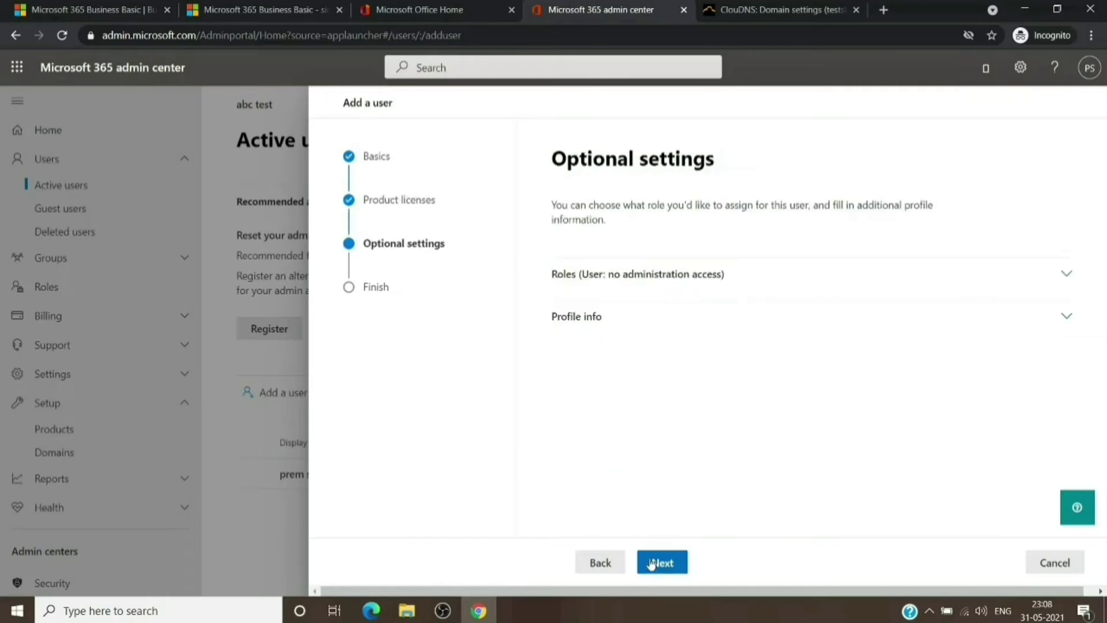
{"action": "left_click", "coordinate": [660, 563]}
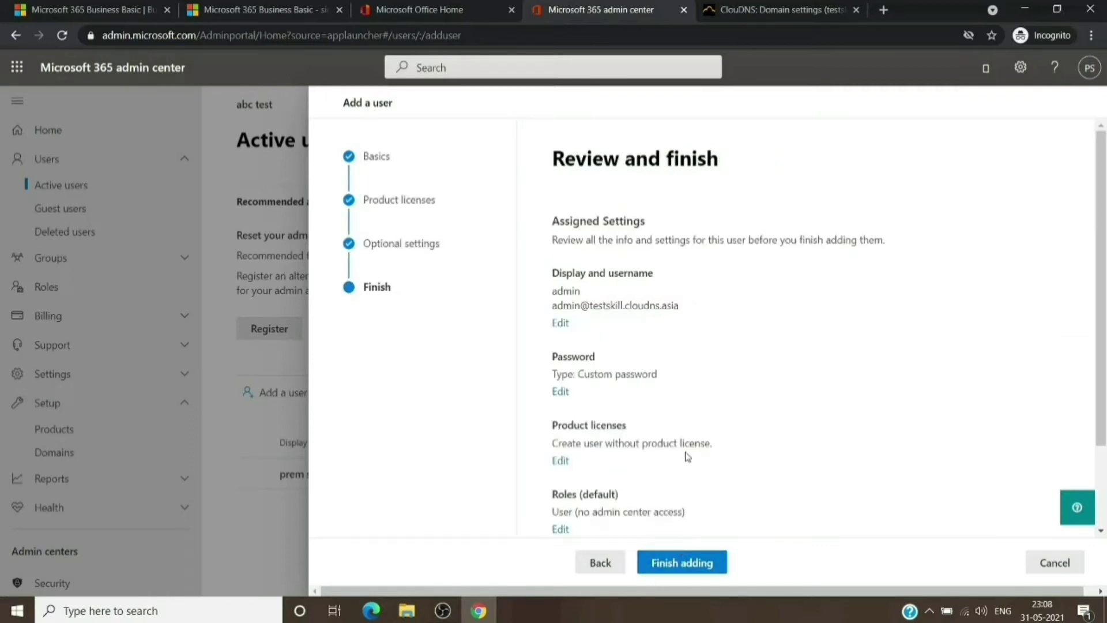
{"action": "scroll", "coordinate": [694, 375], "scroll_direction": "down", "scroll_amount": 2}
{"action": "scroll", "coordinate": [692, 366], "scroll_direction": "up", "scroll_amount": 2}
{"action": "scroll", "coordinate": [689, 378], "scroll_direction": "down", "scroll_amount": 2}
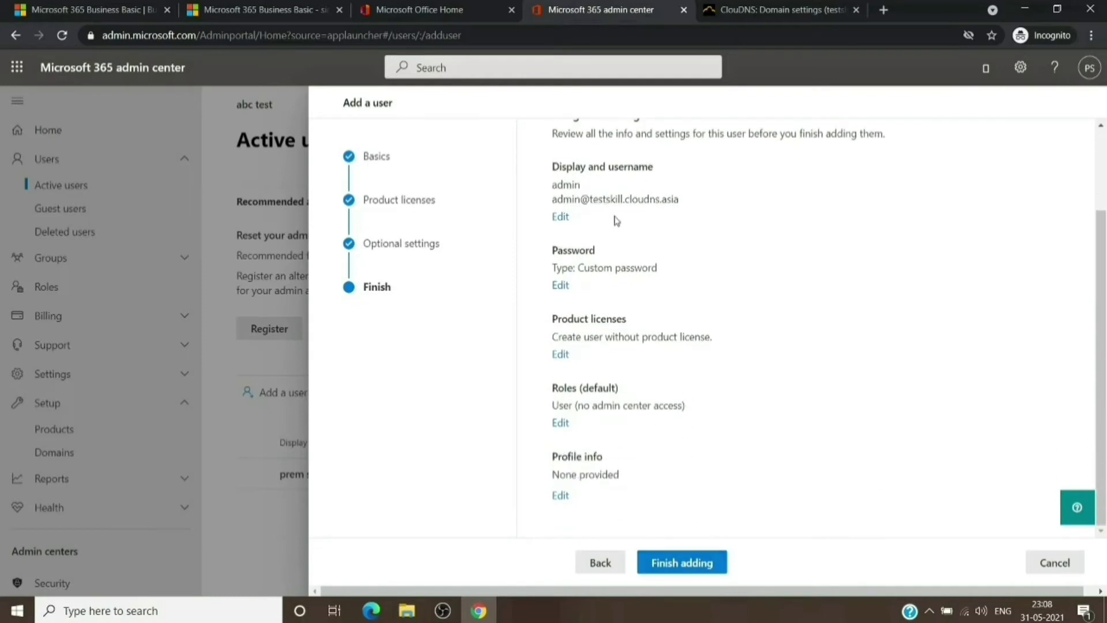
{"action": "left_click", "coordinate": [708, 562]}
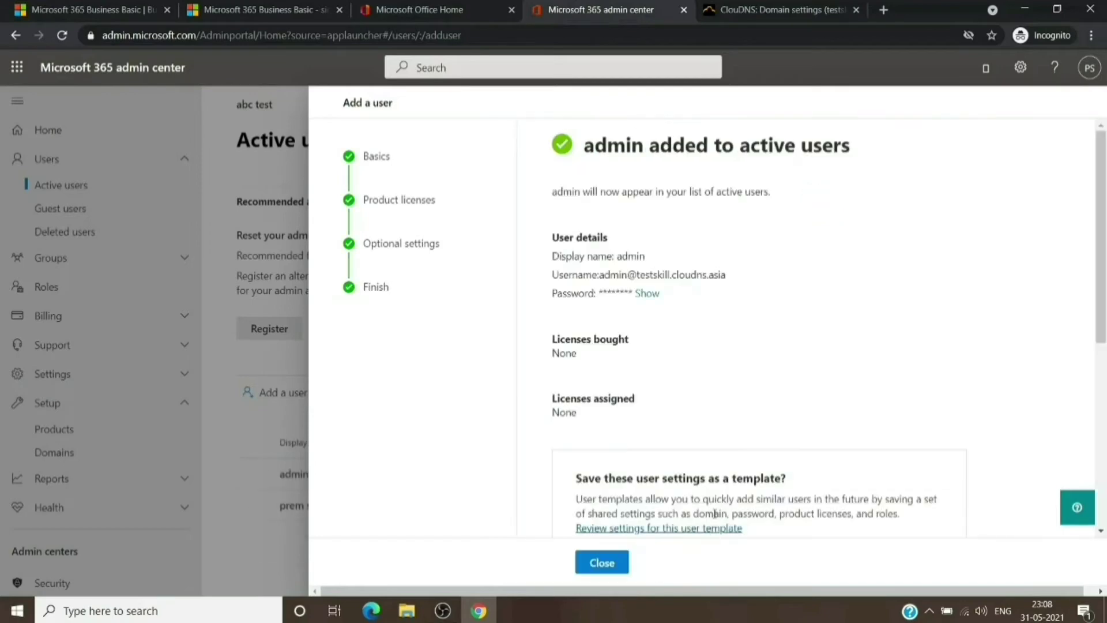
{"action": "scroll", "coordinate": [753, 365], "scroll_direction": "down", "scroll_amount": 4}
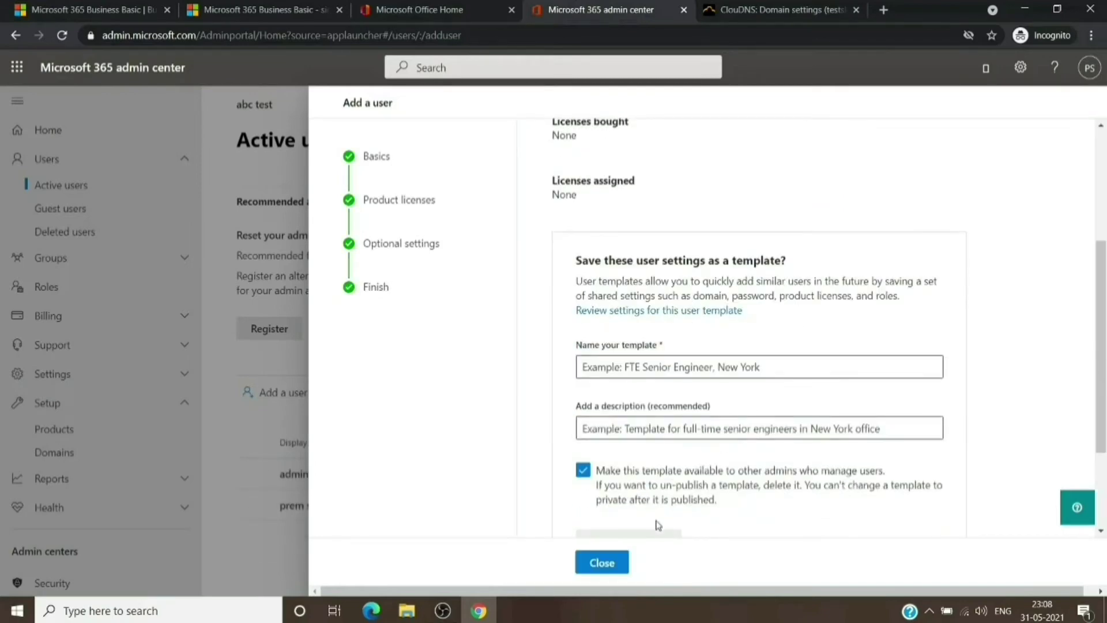
Step: Close the new-user panel, review Active users, then go to Billing > Purchase services
{"action": "left_click", "coordinate": [602, 562]}
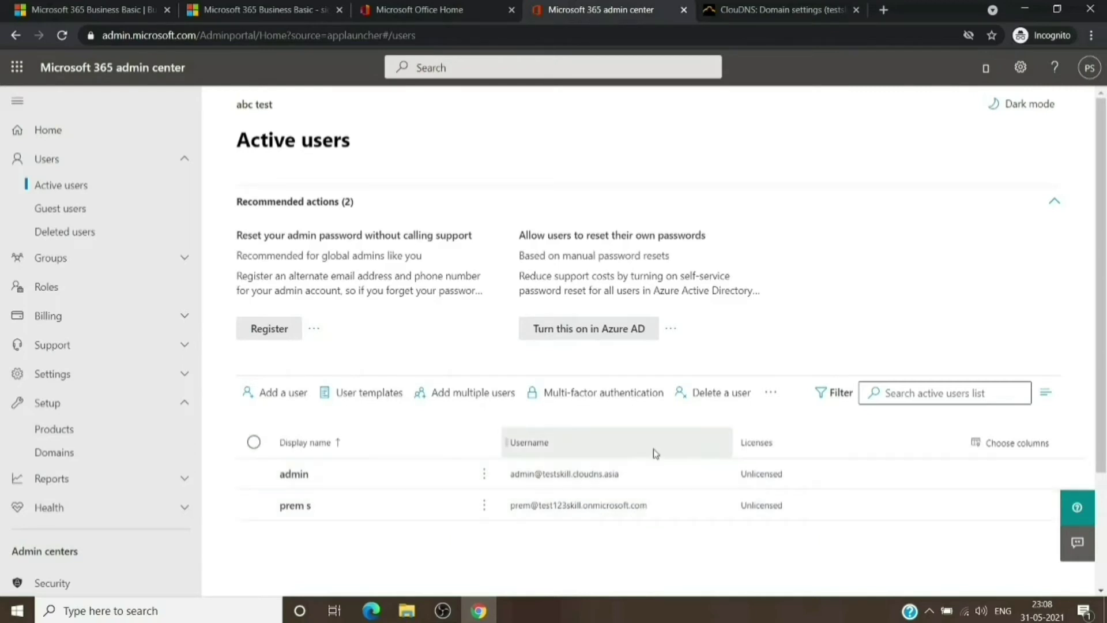
{"action": "scroll", "coordinate": [690, 414], "scroll_direction": "down", "scroll_amount": 1}
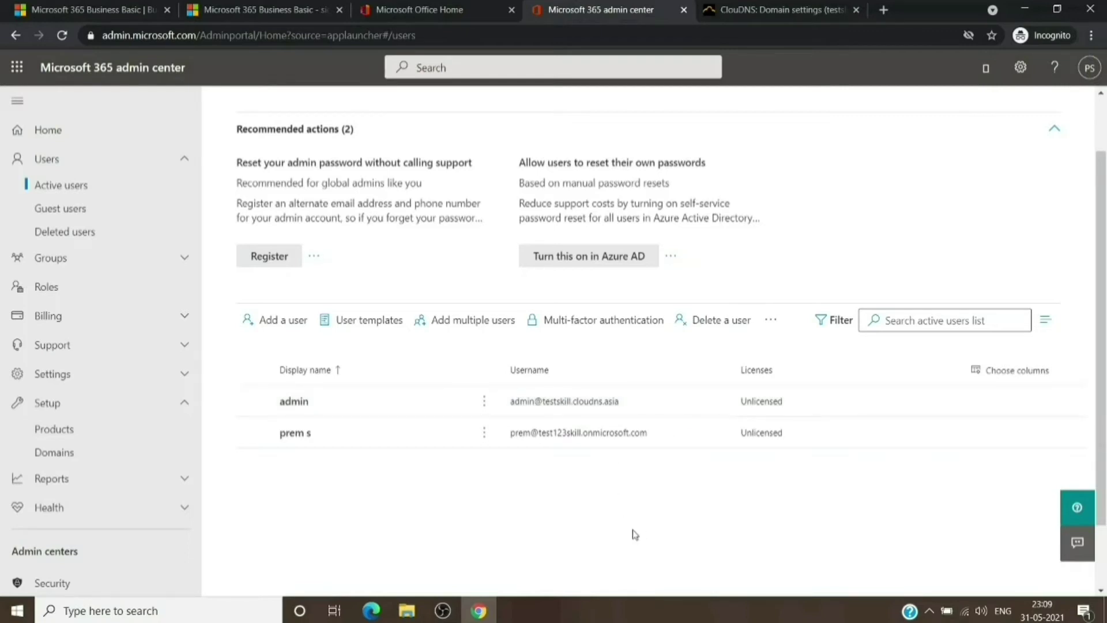
{"action": "scroll", "coordinate": [628, 539], "scroll_direction": "up", "scroll_amount": 2}
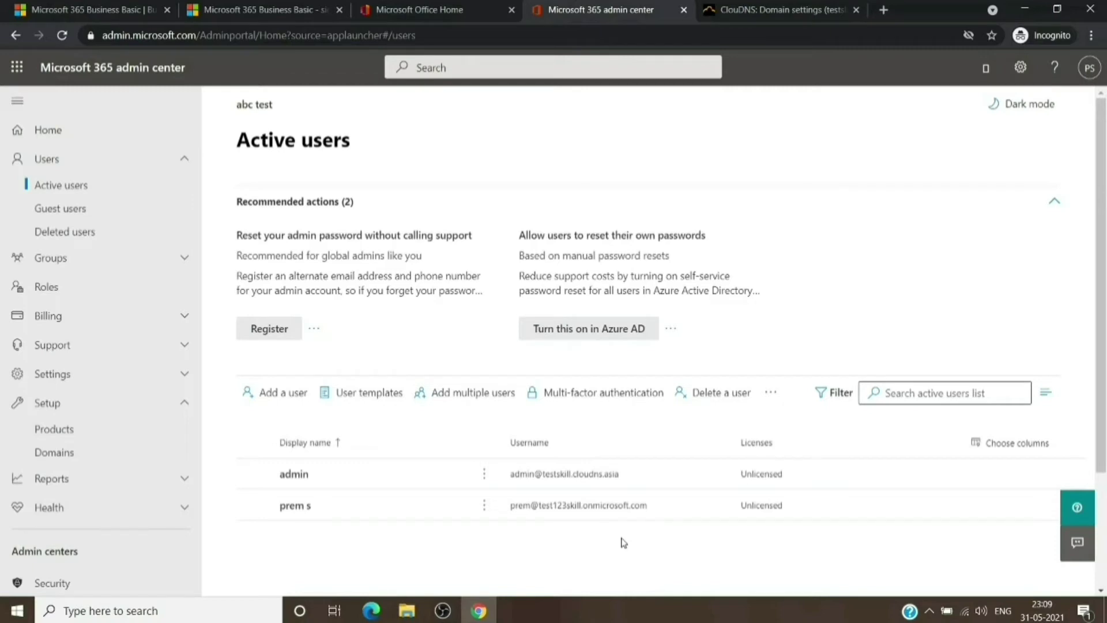
{"action": "left_click", "coordinate": [55, 317]}
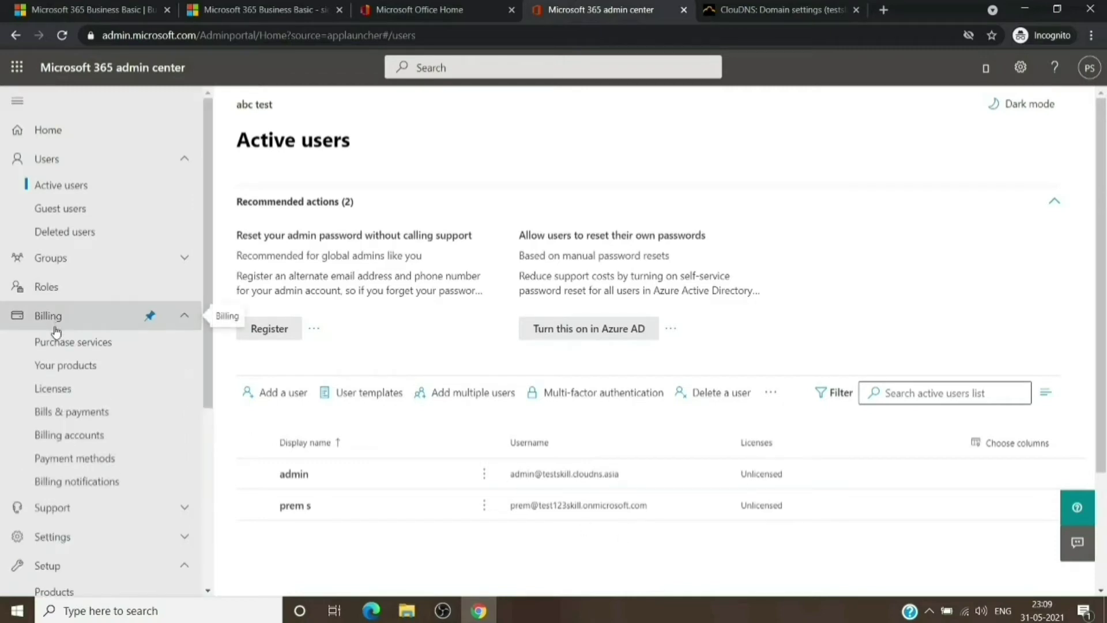
{"action": "left_click", "coordinate": [64, 346]}
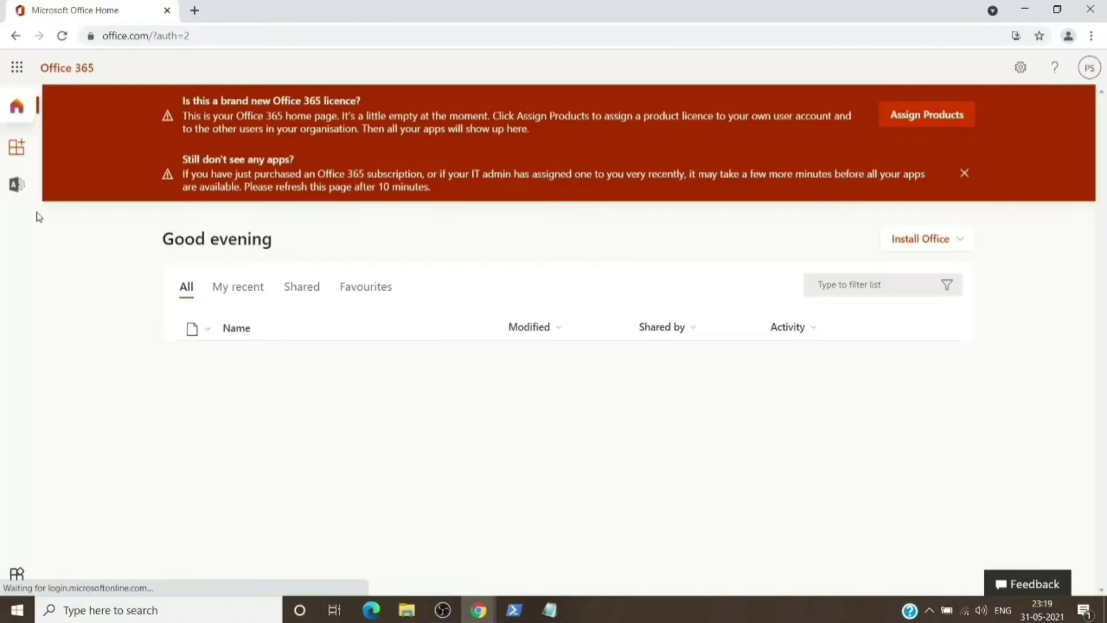
Step: Open the admin center in a new tab and view the Active groups list
{"action": "left_click", "coordinate": [17, 184]}
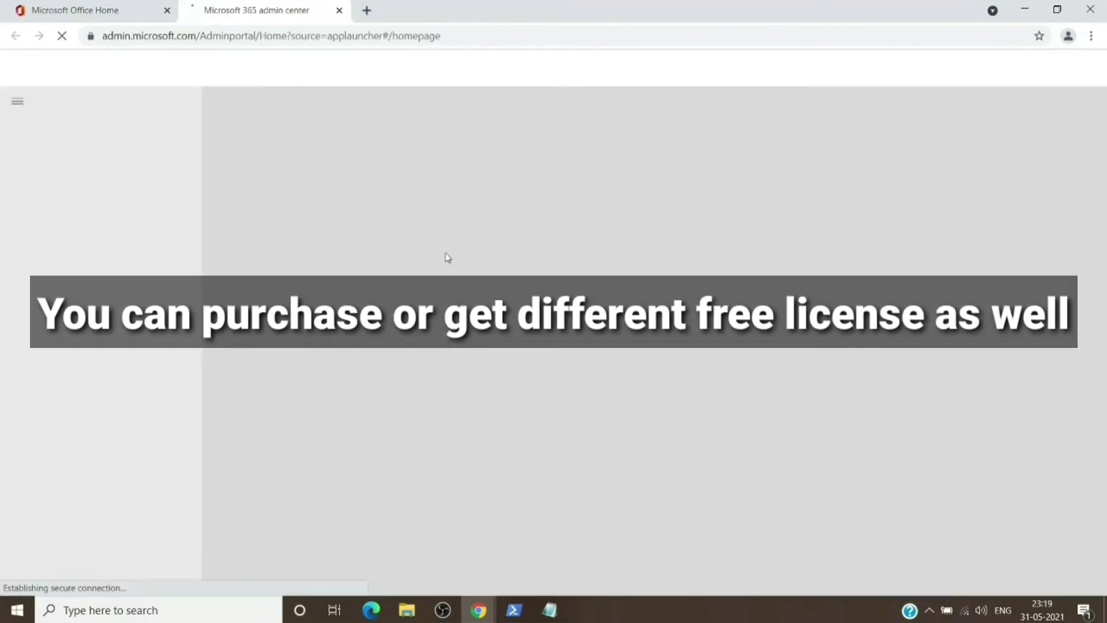
{"action": "left_click", "coordinate": [122, 167]}
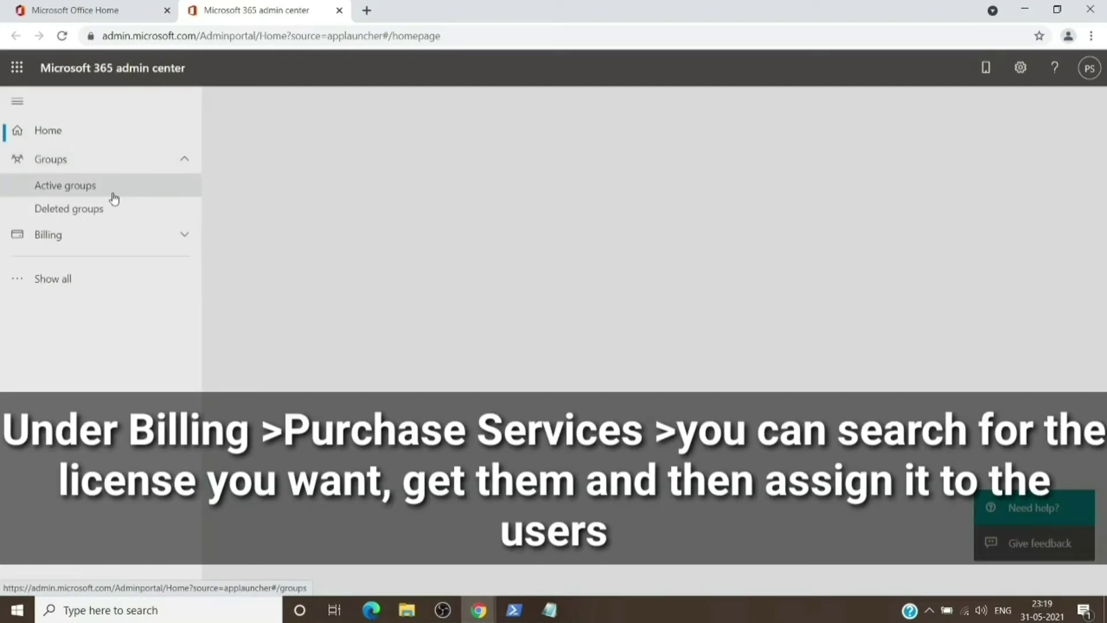
{"action": "left_click", "coordinate": [113, 190]}
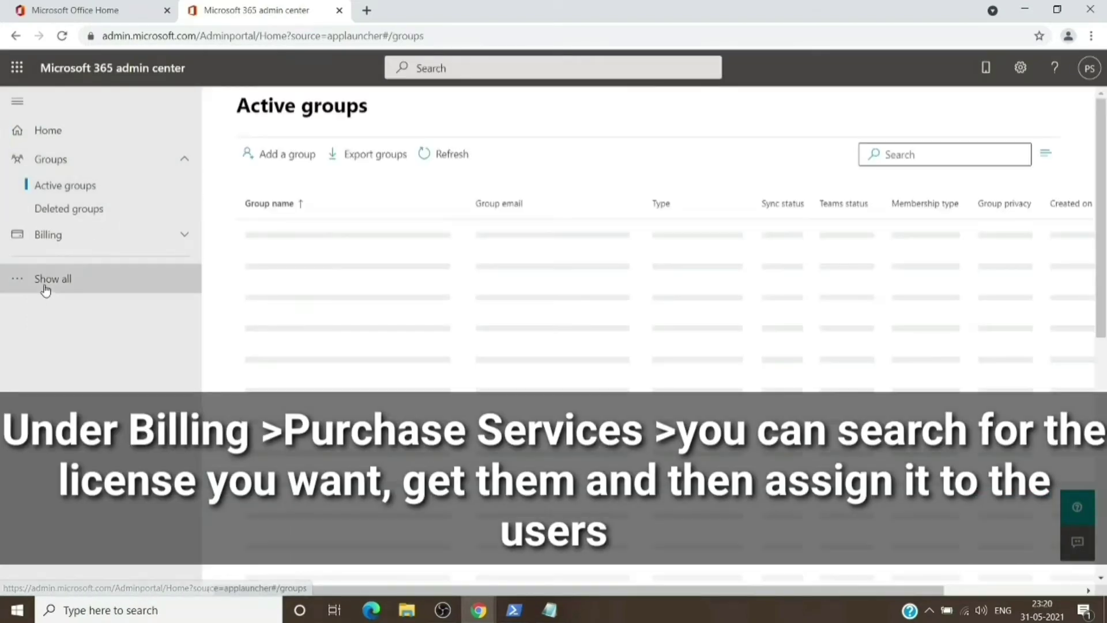
Step: Open Billing > Licenses to check subscriptions, then return to the Office home tab
{"action": "left_click", "coordinate": [45, 290]}
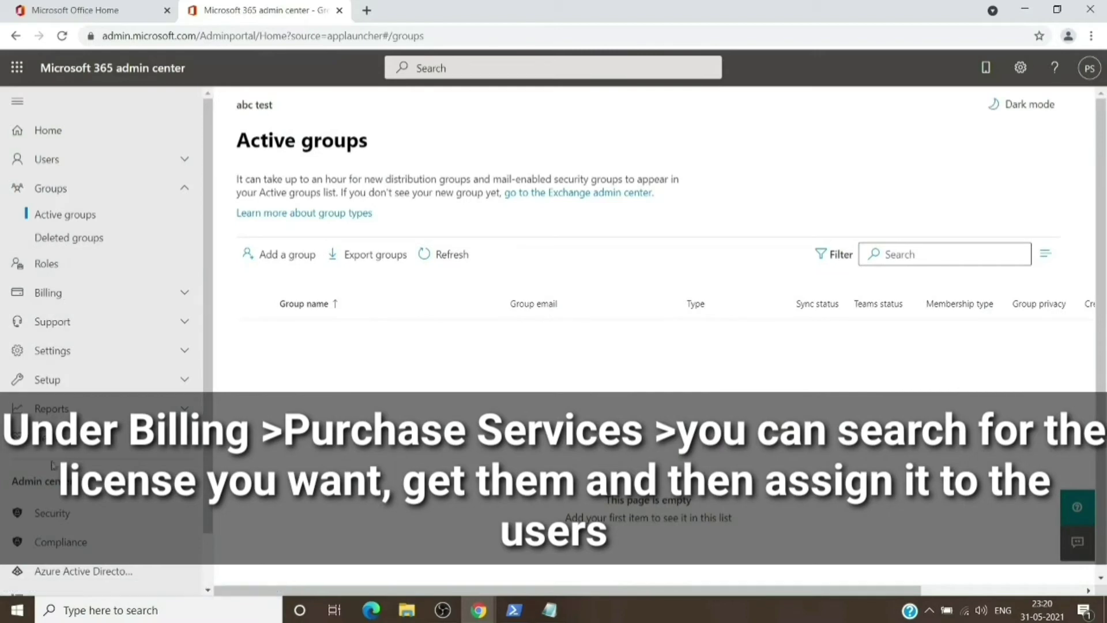
{"action": "scroll", "coordinate": [81, 371], "scroll_direction": "down", "scroll_amount": 1}
{"action": "scroll", "coordinate": [84, 369], "scroll_direction": "up", "scroll_amount": 1}
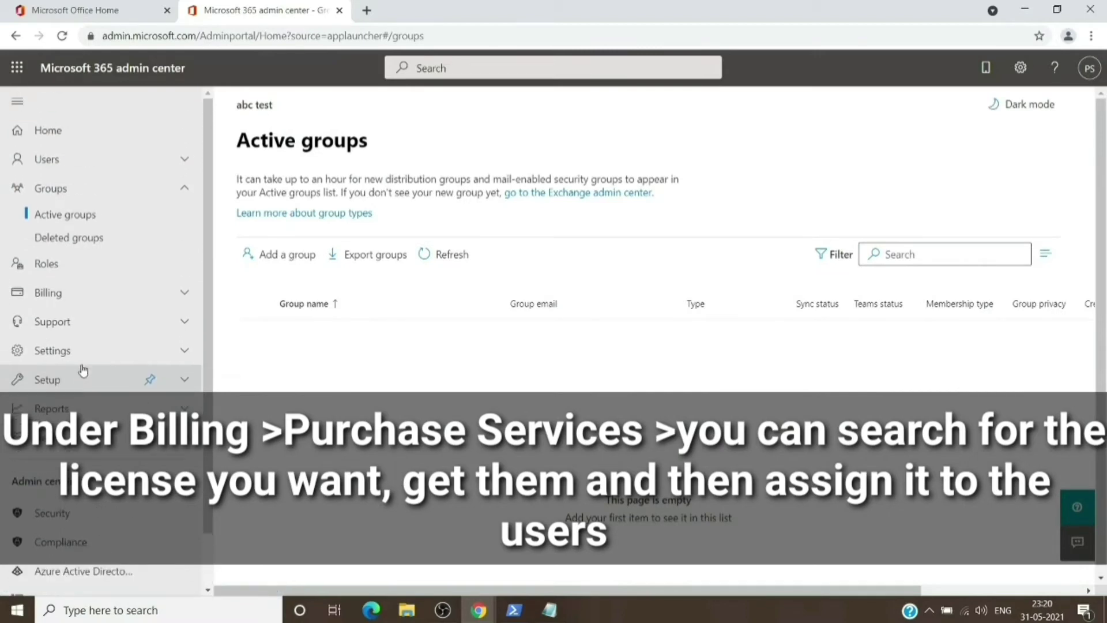
{"action": "left_click", "coordinate": [58, 292]}
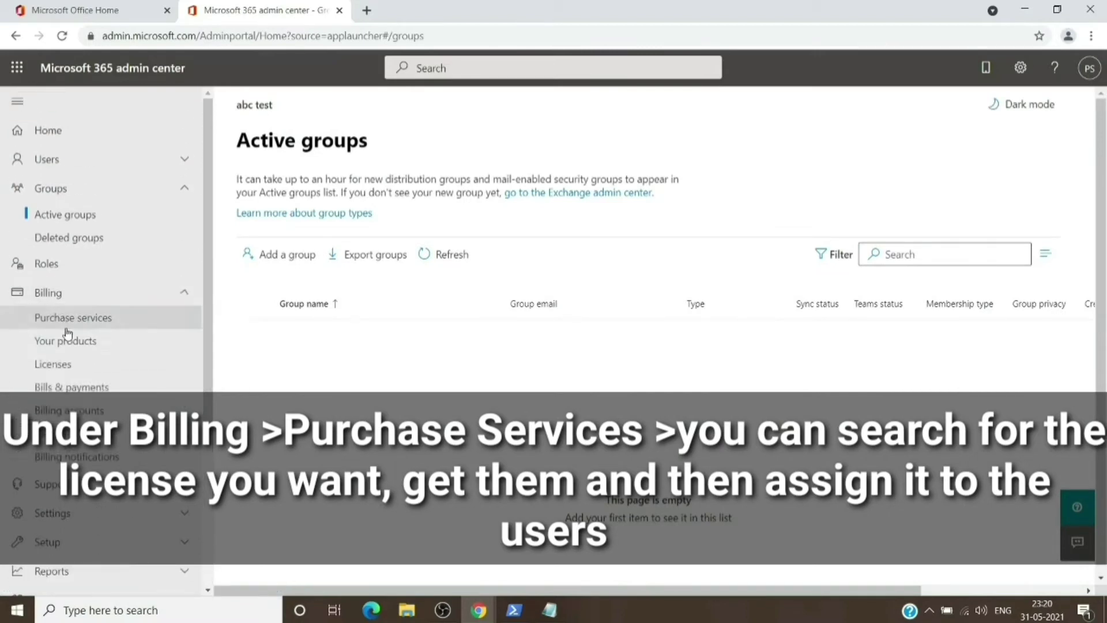
{"action": "left_click", "coordinate": [65, 360]}
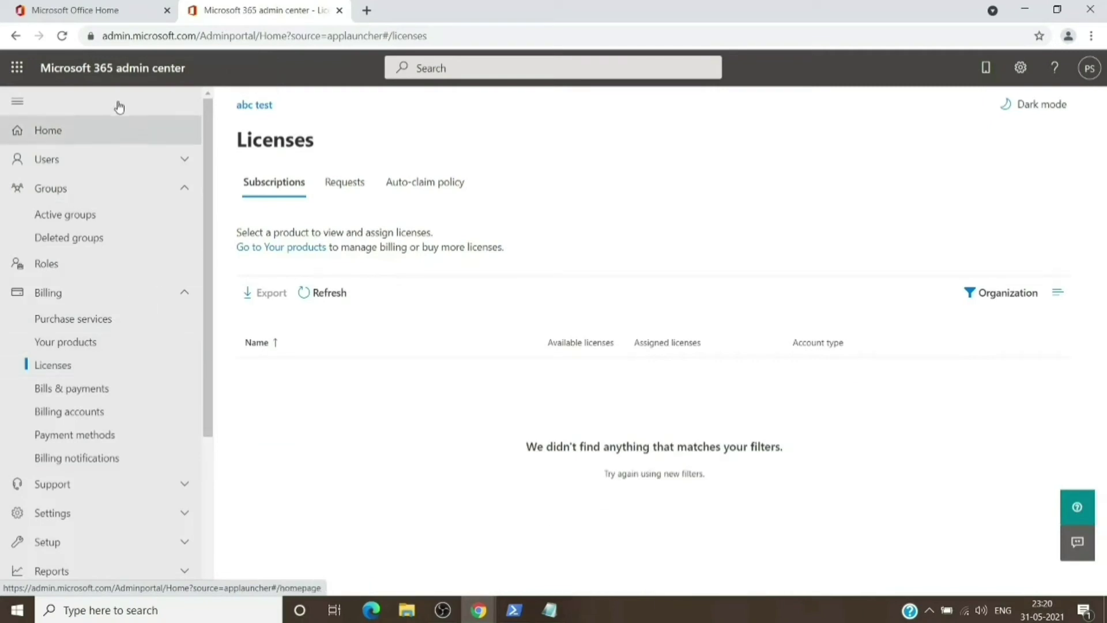
{"action": "left_click", "coordinate": [105, 7]}
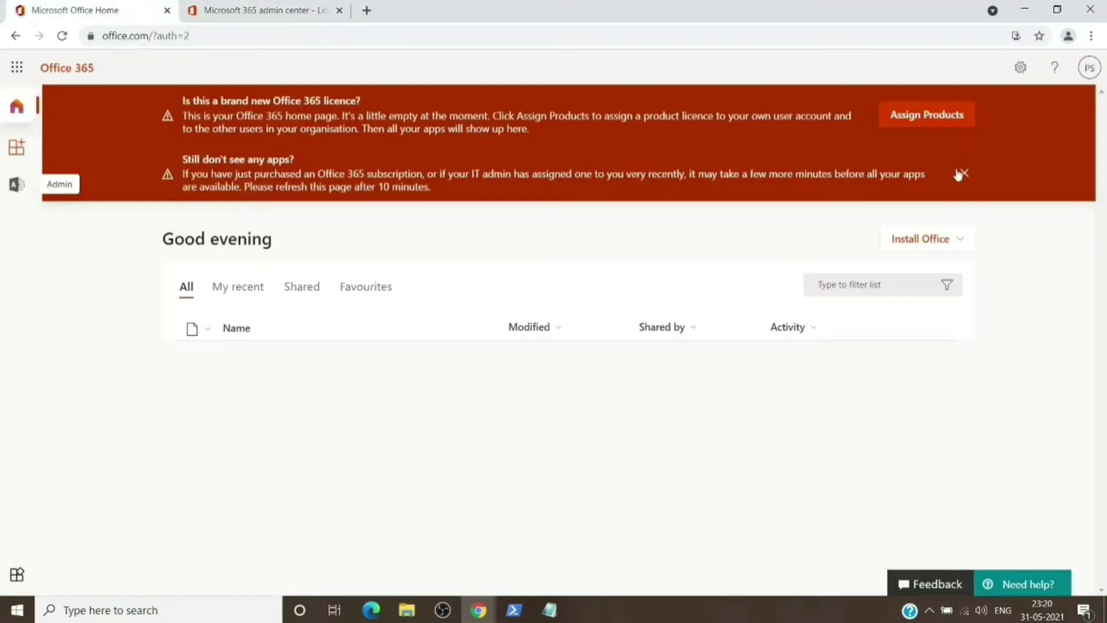
Step: Dismiss the Office notice and reach Microsoft's free Teams sign-up via the 'Free Teams Download' result
{"action": "left_click", "coordinate": [964, 173]}
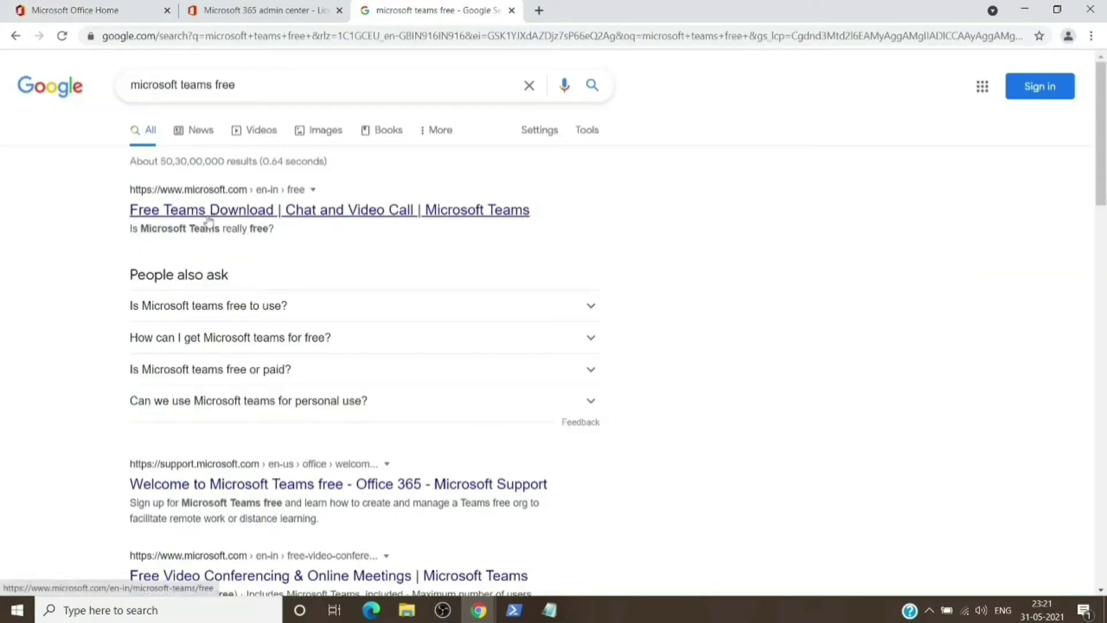
{"action": "left_click", "coordinate": [243, 217]}
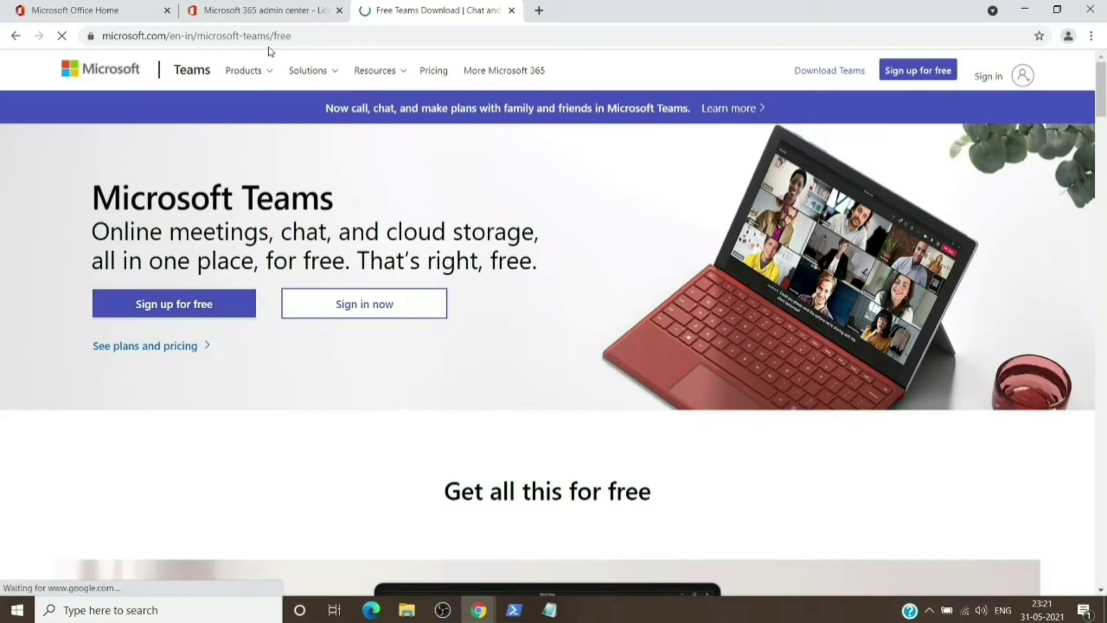
{"action": "left_click", "coordinate": [380, 71]}
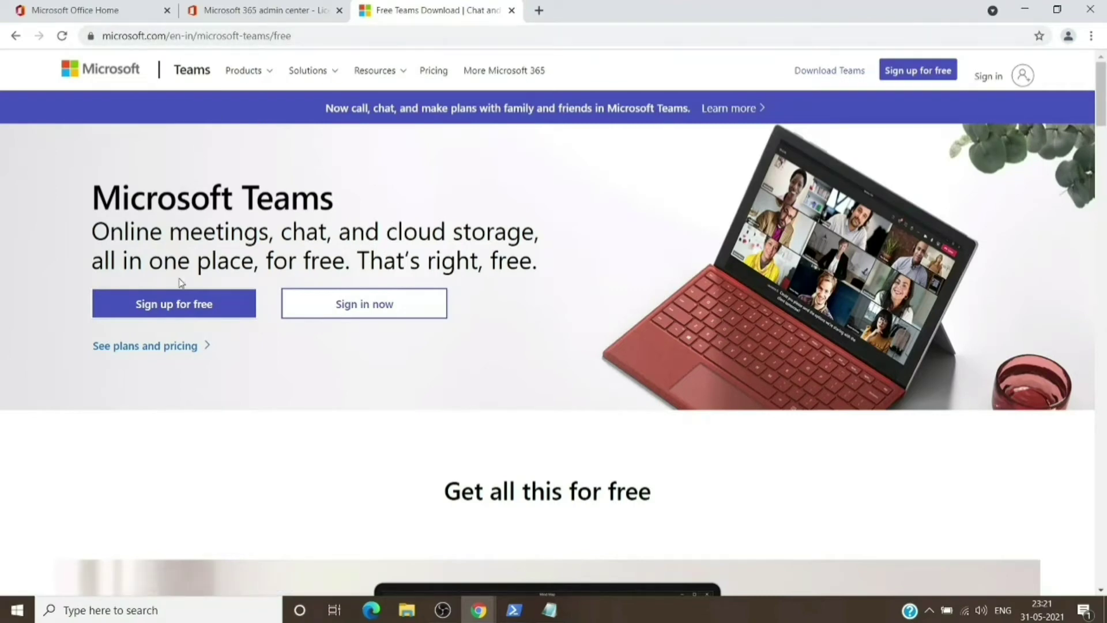
{"action": "left_click", "coordinate": [191, 310]}
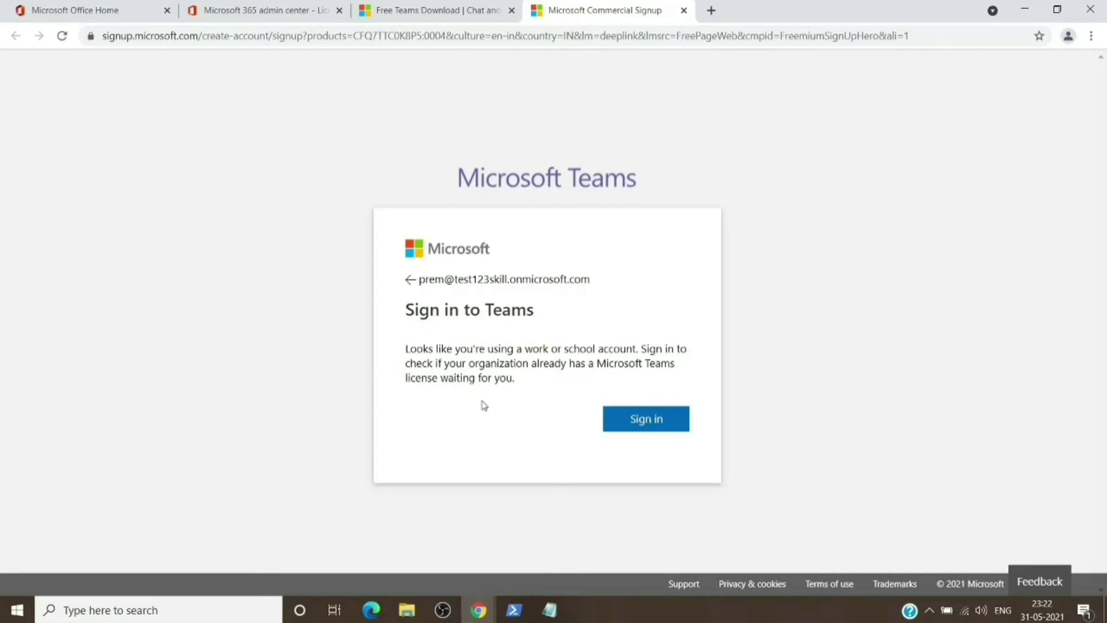
Step: Sign in to Teams web with the work account and choose to open the Teams desktop app
{"action": "left_click", "coordinate": [626, 421]}
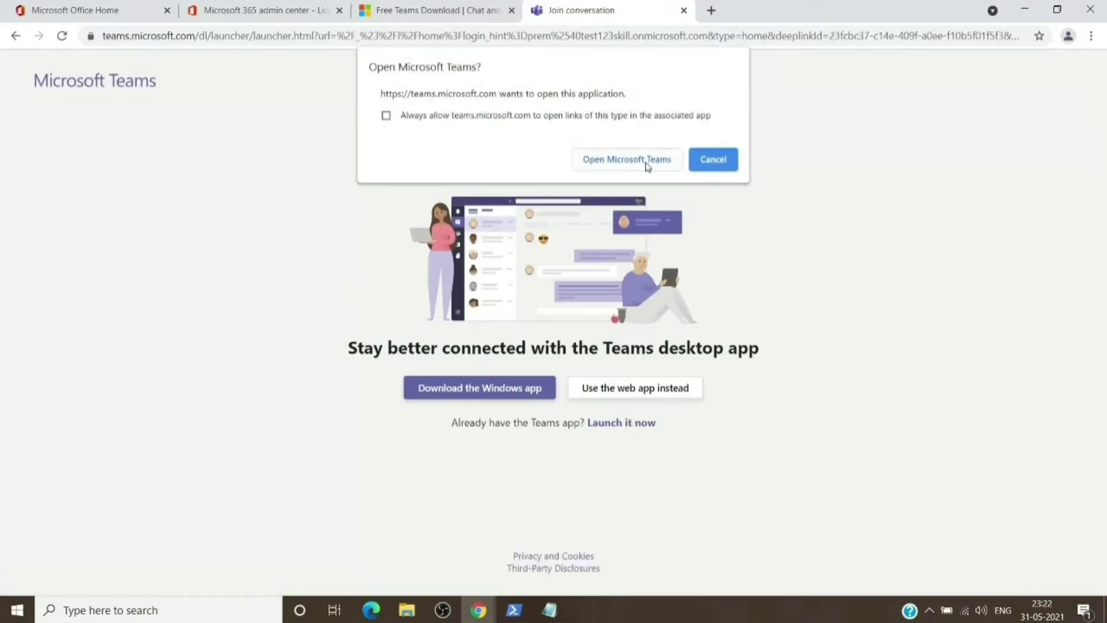
{"action": "left_click", "coordinate": [645, 162]}
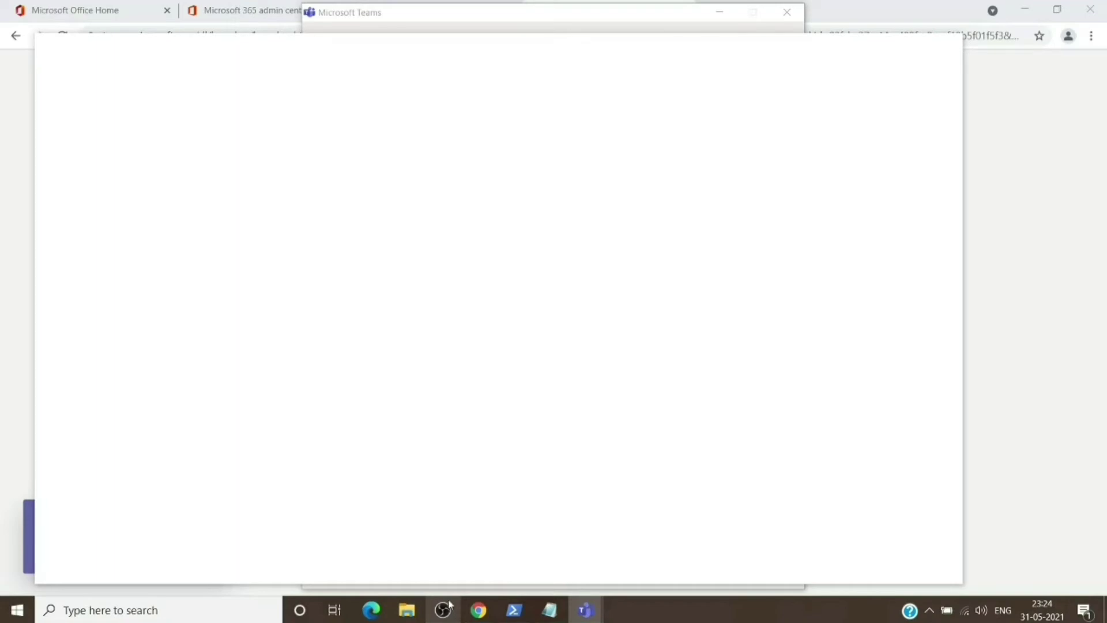
Step: Sign in to the Teams desktop app with the work e-mail and password, for this app only
{"action": "left_click", "coordinate": [490, 11]}
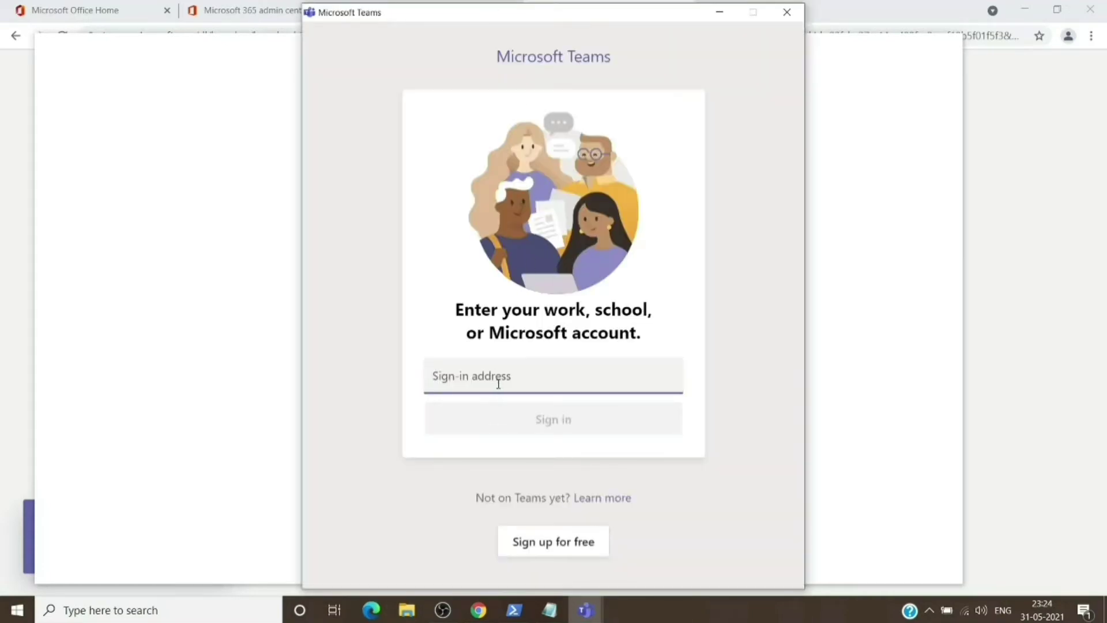
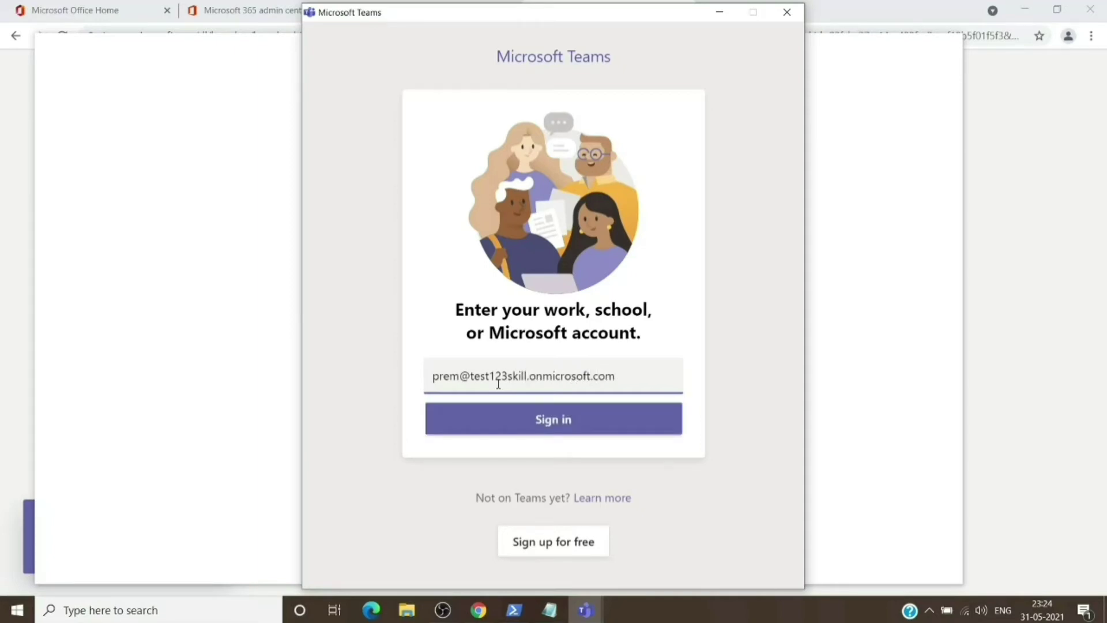
{"action": "key", "text": "Return"}
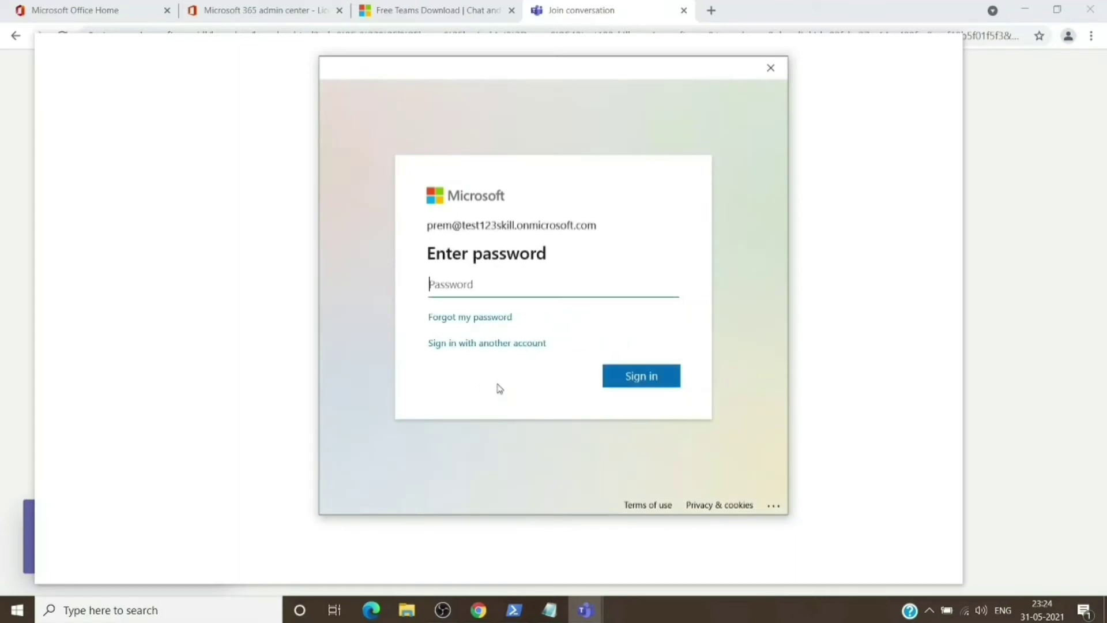
{"action": "type", "text": "************"}
{"action": "key", "text": "Return"}
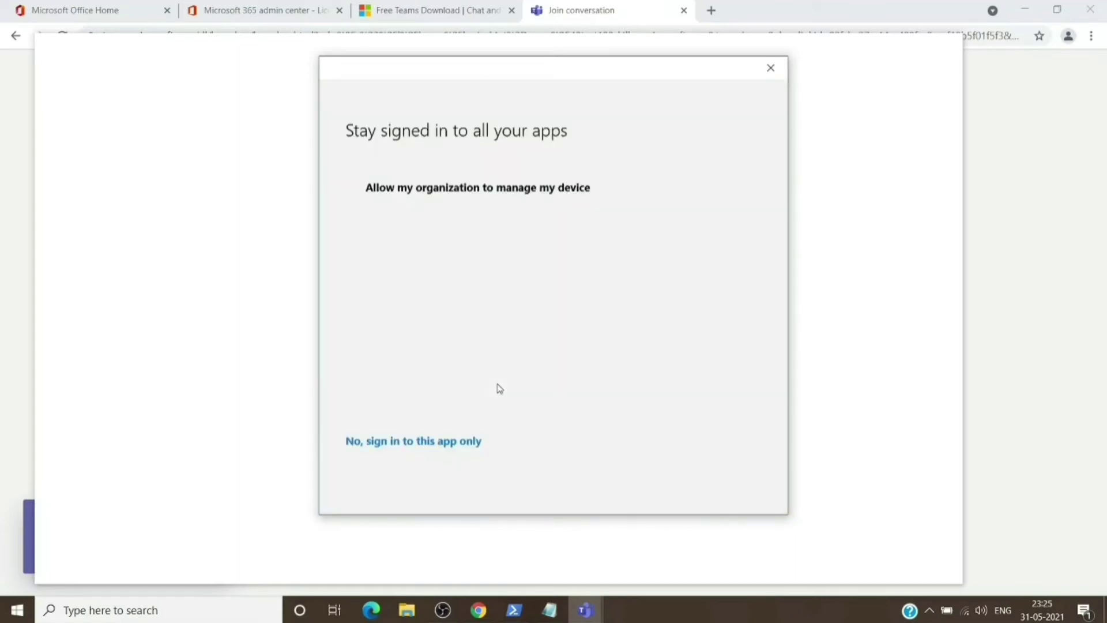
{"action": "left_click", "coordinate": [452, 442]}
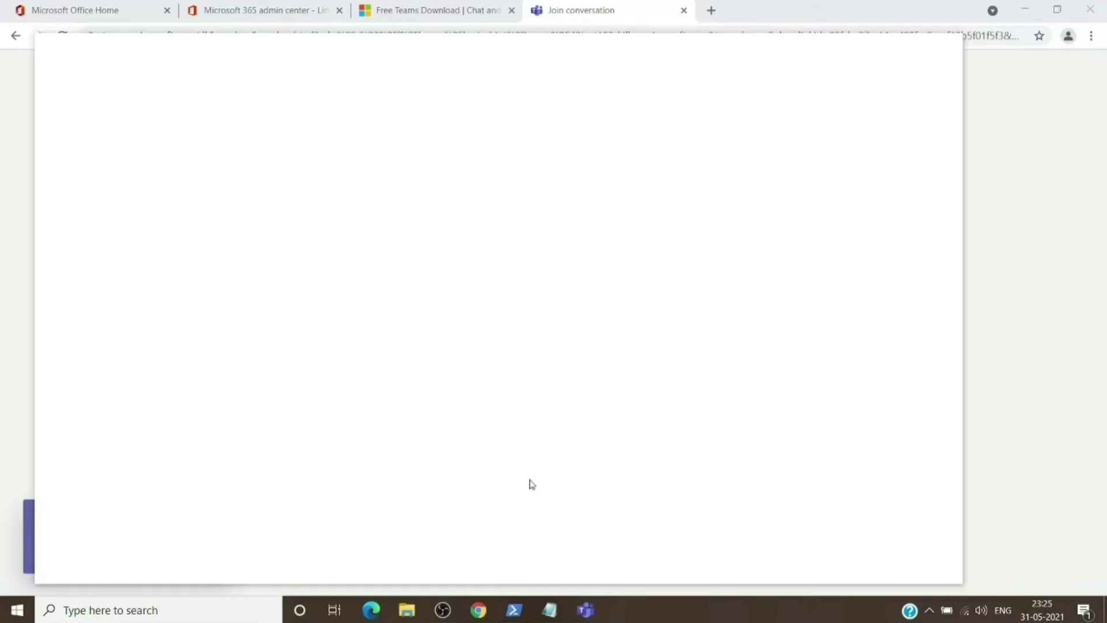
{"action": "left_click", "coordinate": [585, 611]}
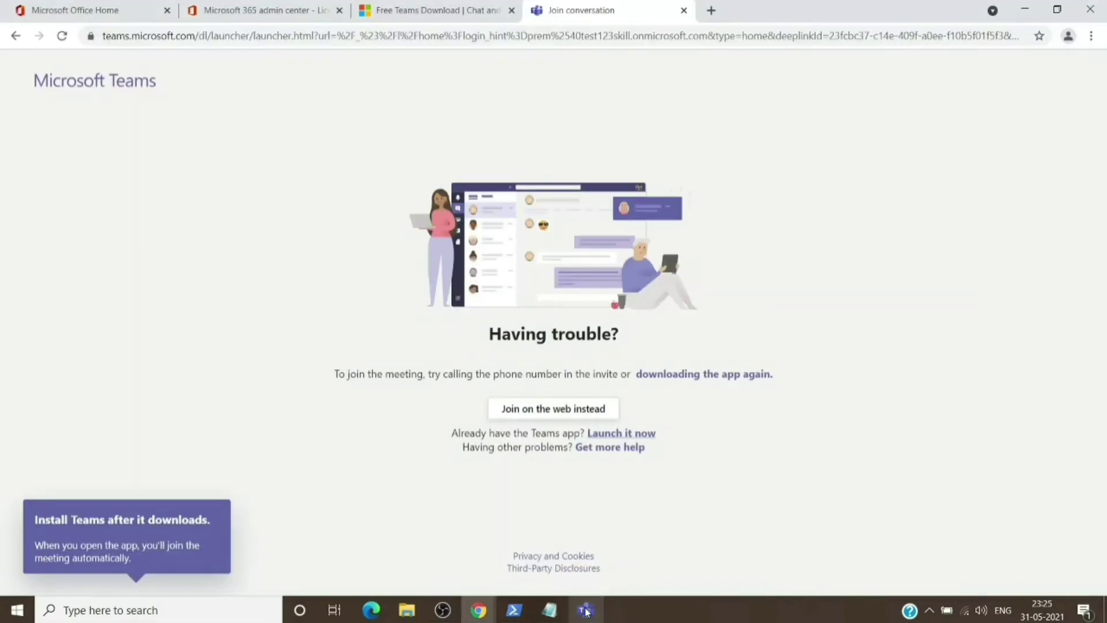
Step: Dismiss the Teams welcome to reach the abc test team, close Teams, and return to the Licenses page
{"action": "left_click", "coordinate": [585, 611]}
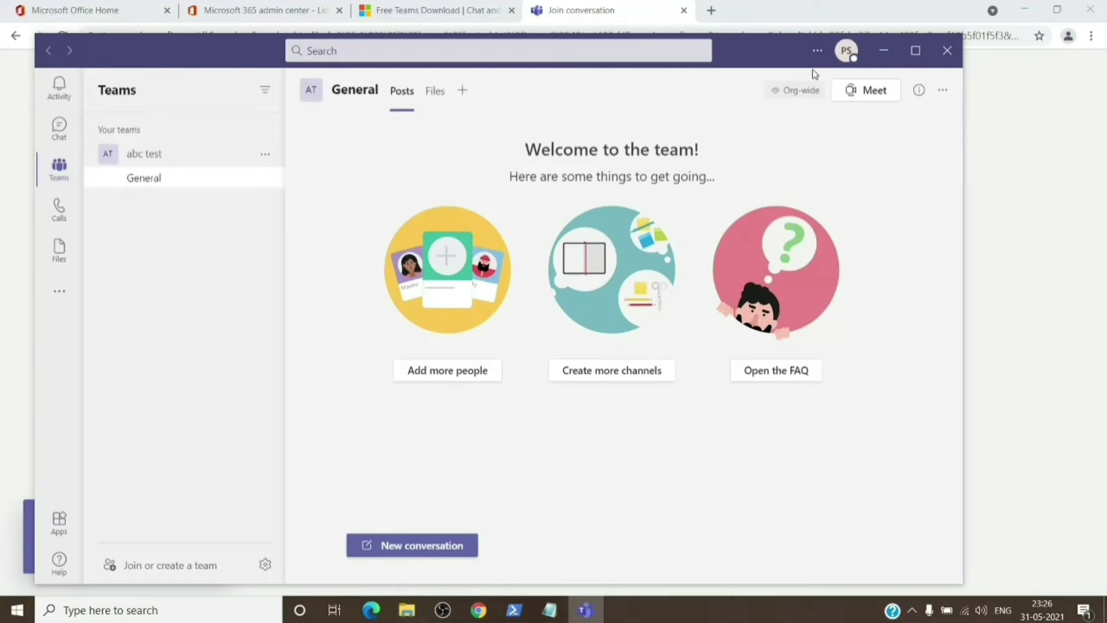
{"action": "left_click", "coordinate": [844, 53]}
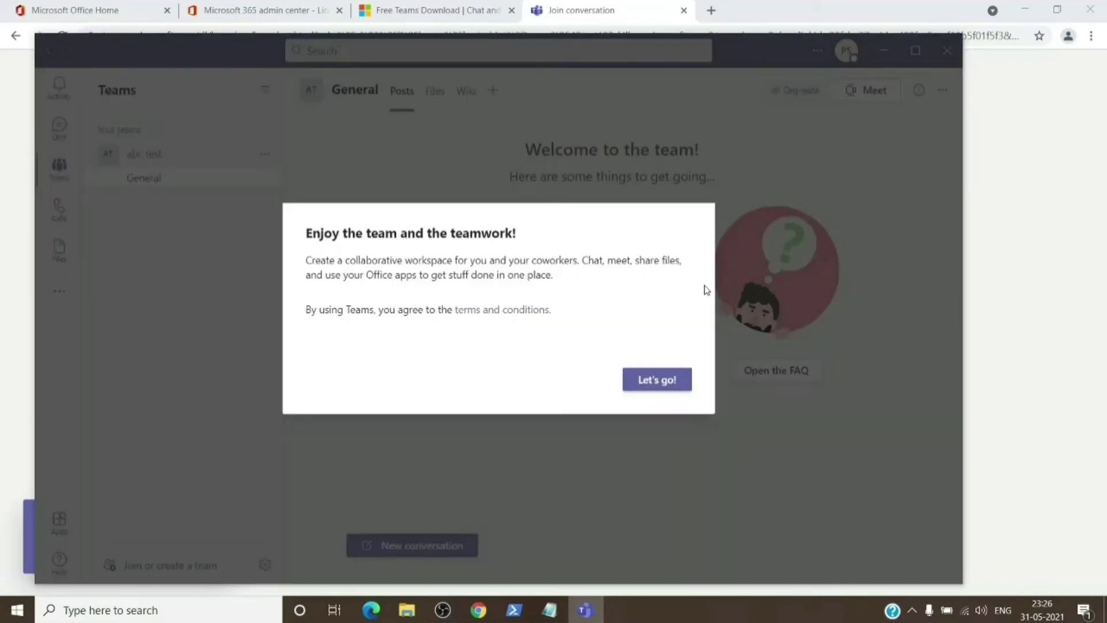
{"action": "left_click", "coordinate": [662, 379]}
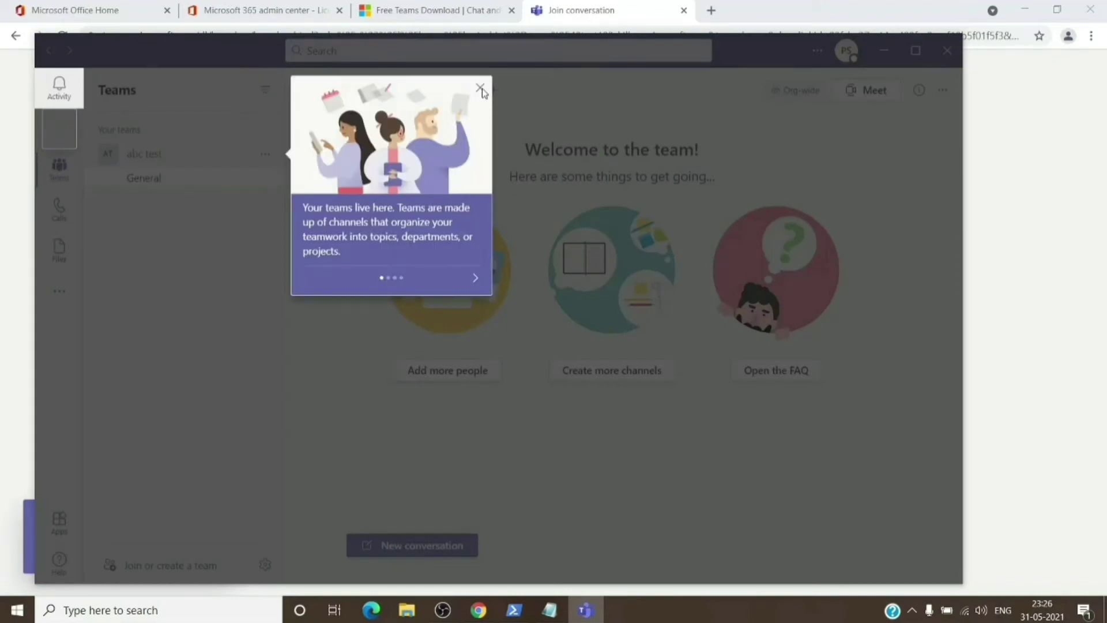
{"action": "left_click", "coordinate": [987, 141]}
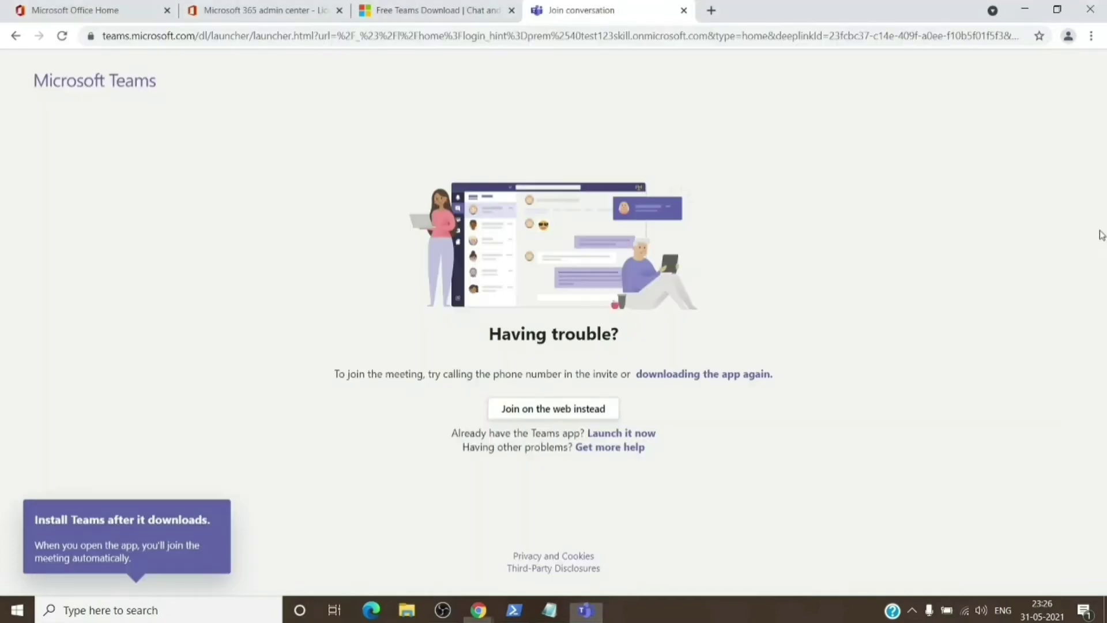
{"action": "left_click", "coordinate": [271, 11]}
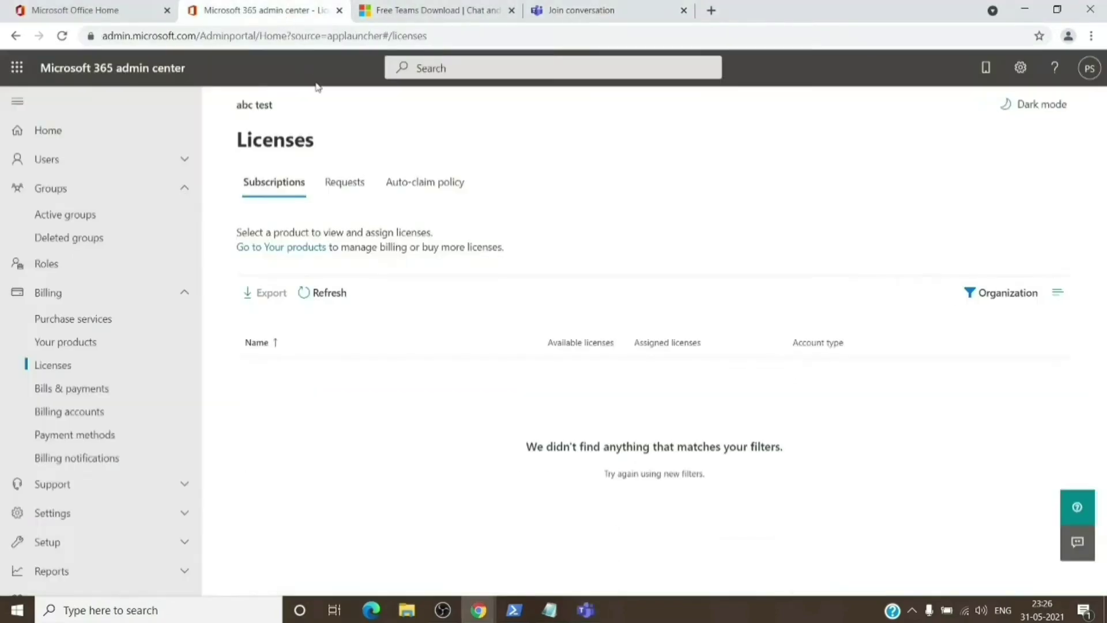
Step: Refresh licenses to show Microsoft Teams Exploratory (1 of 100), then select both active users
{"action": "left_click", "coordinate": [337, 293]}
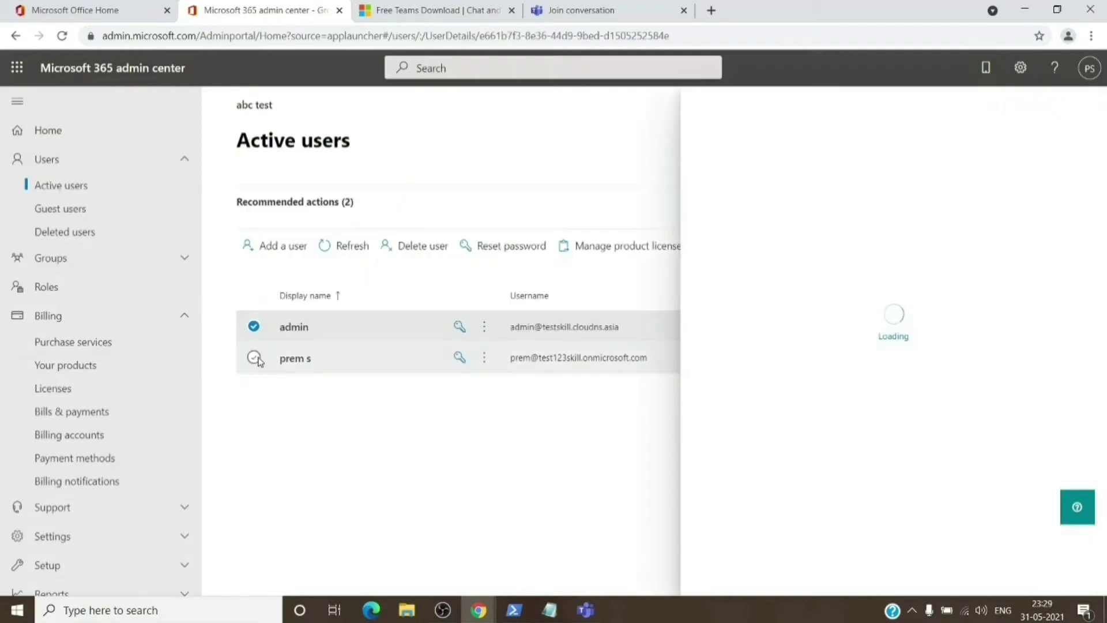
{"action": "left_click", "coordinate": [255, 358]}
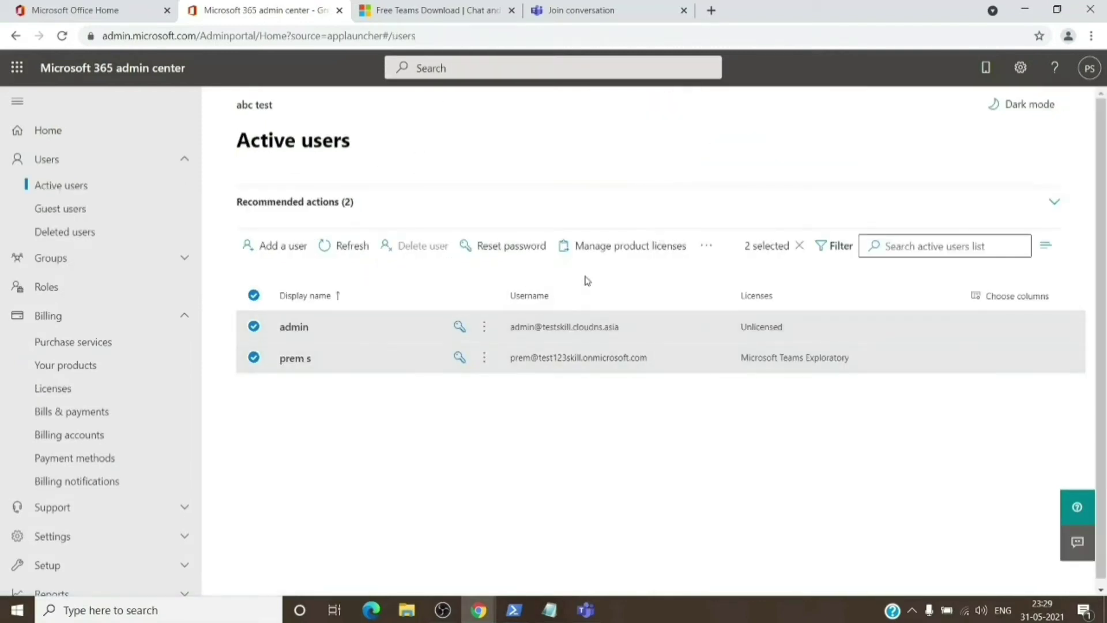
Step: Assign Microsoft Teams Exploratory to both selected users, keeping their existing licenses, and save
{"action": "left_click", "coordinate": [630, 248]}
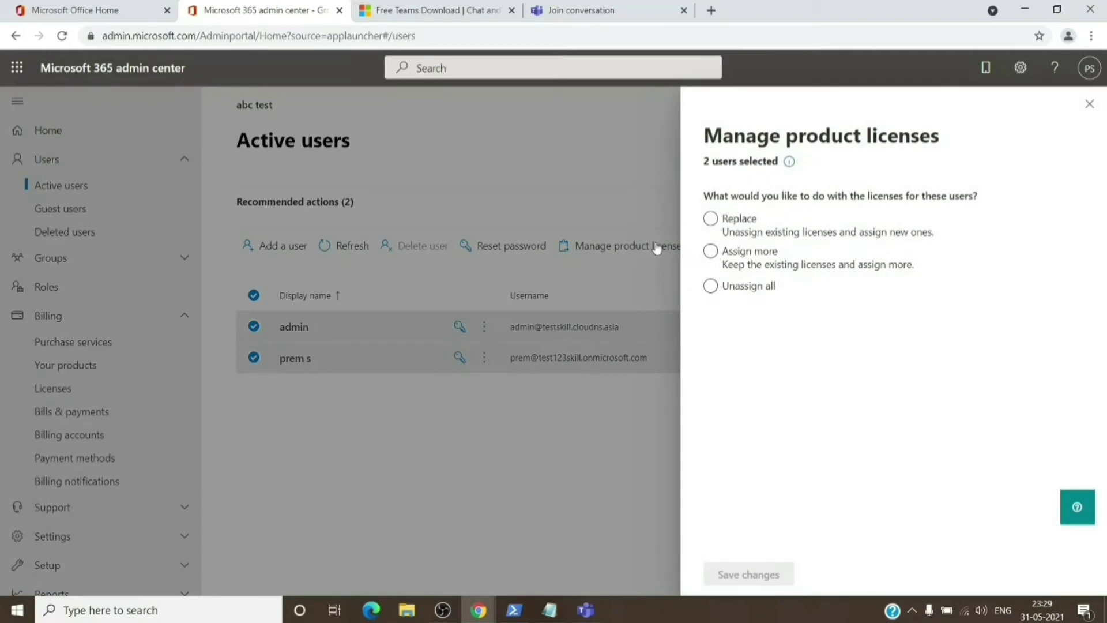
{"action": "left_click", "coordinate": [708, 253]}
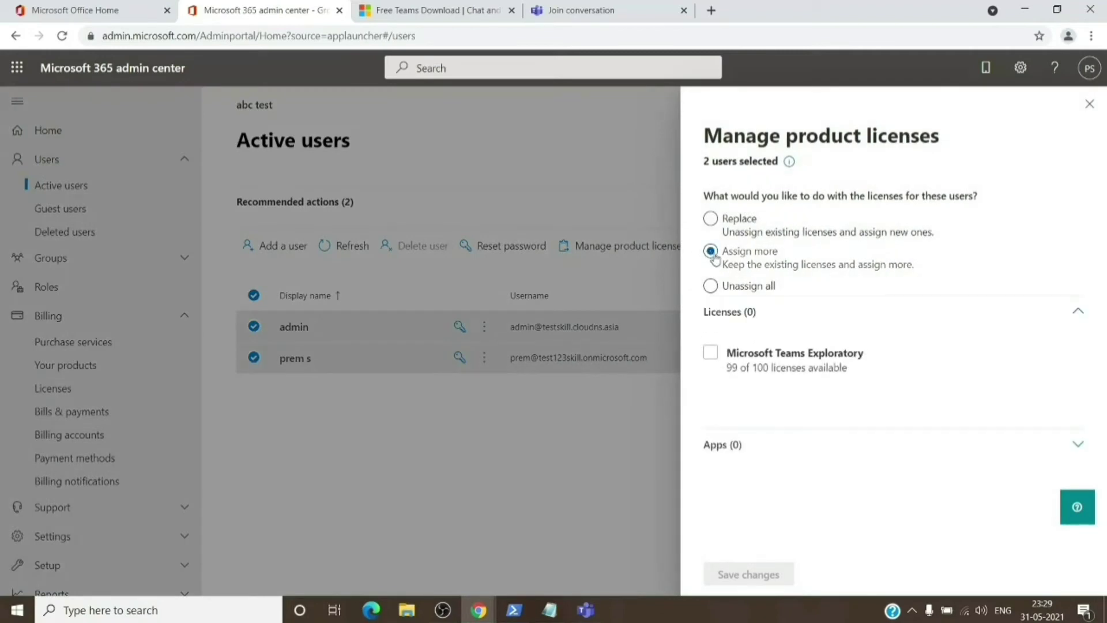
{"action": "left_click", "coordinate": [710, 352]}
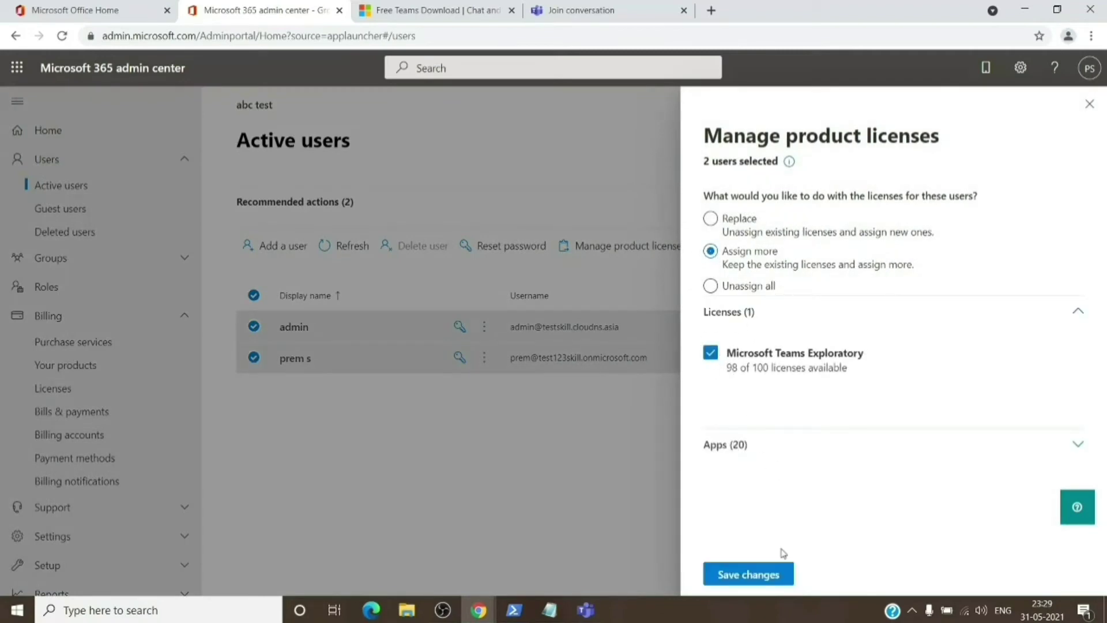
{"action": "left_click", "coordinate": [773, 578]}
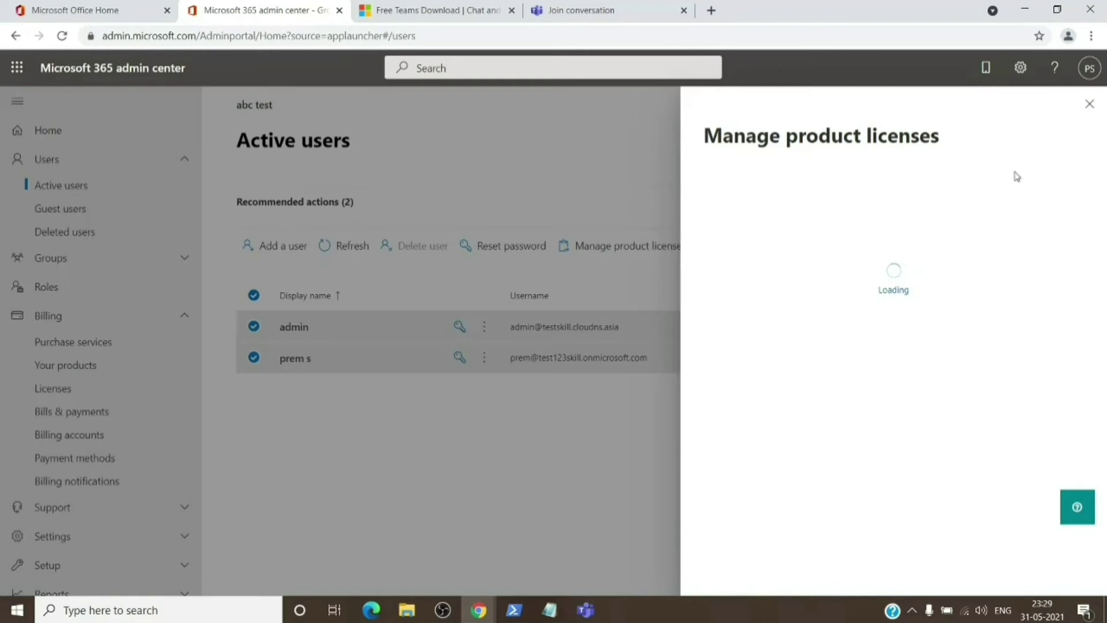
{"action": "left_click", "coordinate": [1089, 104]}
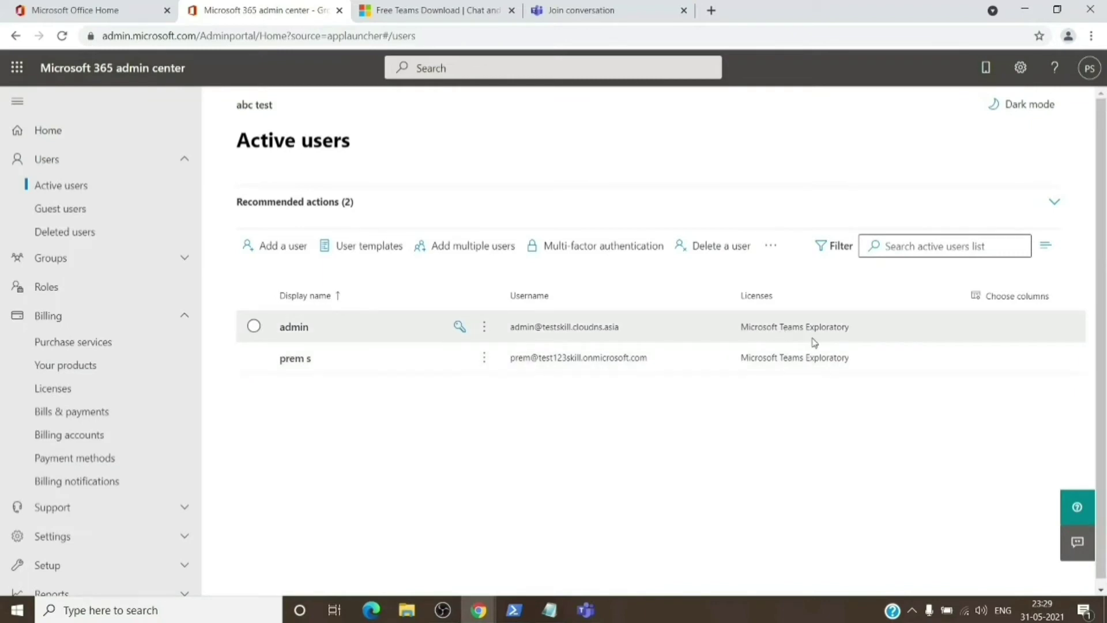
Step: Review the admin user's Licenses and apps, browsing the 20 included apps, then close the panel
{"action": "left_click", "coordinate": [299, 330]}
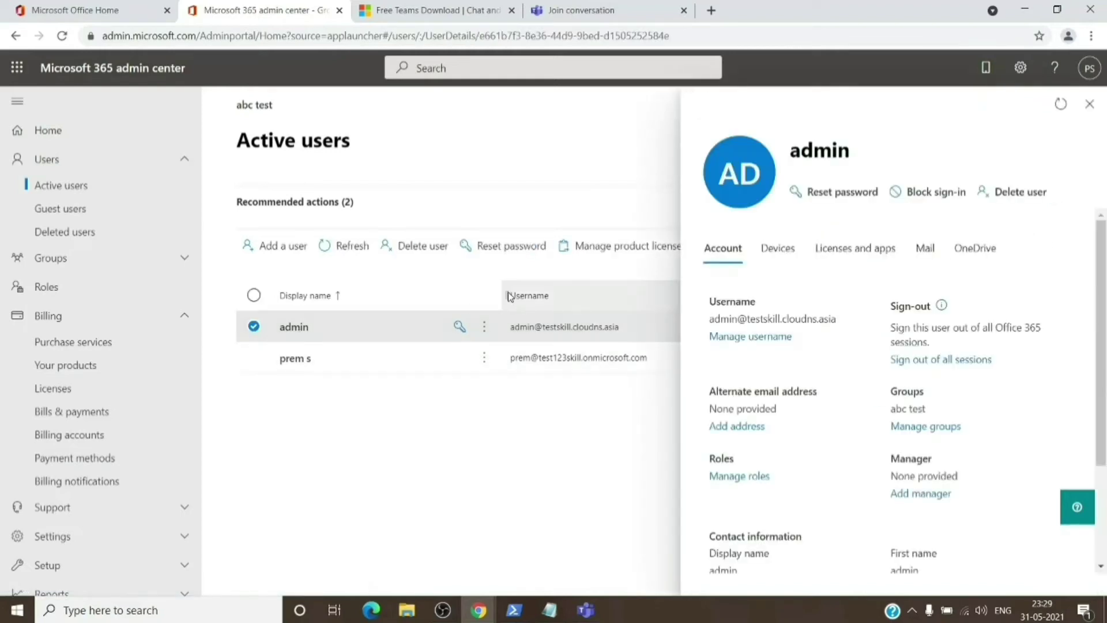
{"action": "left_click", "coordinate": [832, 254]}
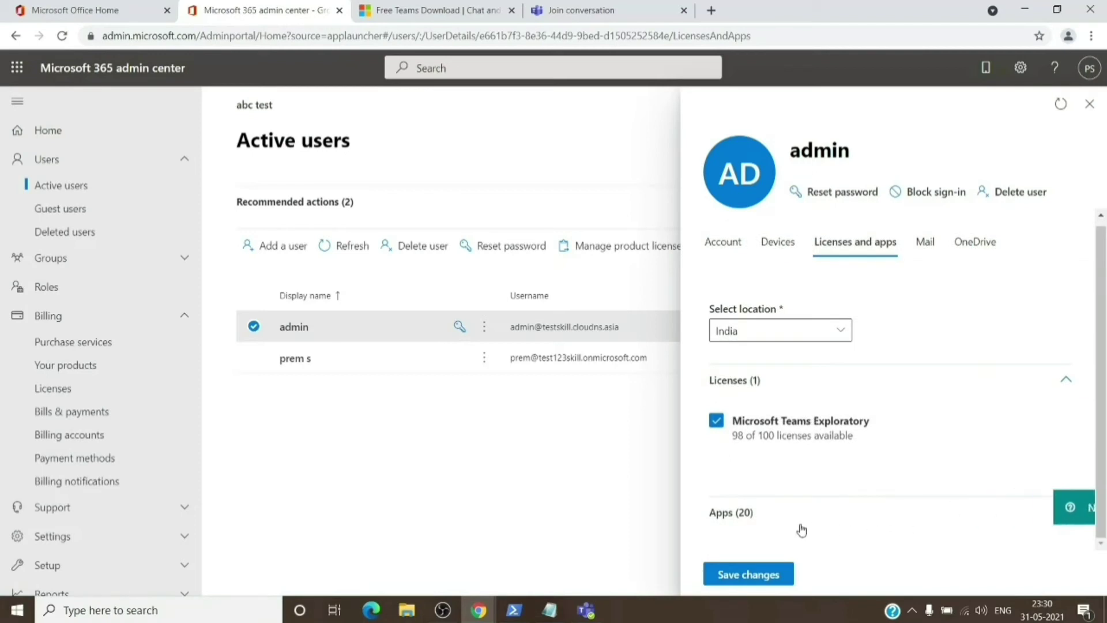
{"action": "left_click", "coordinate": [749, 517]}
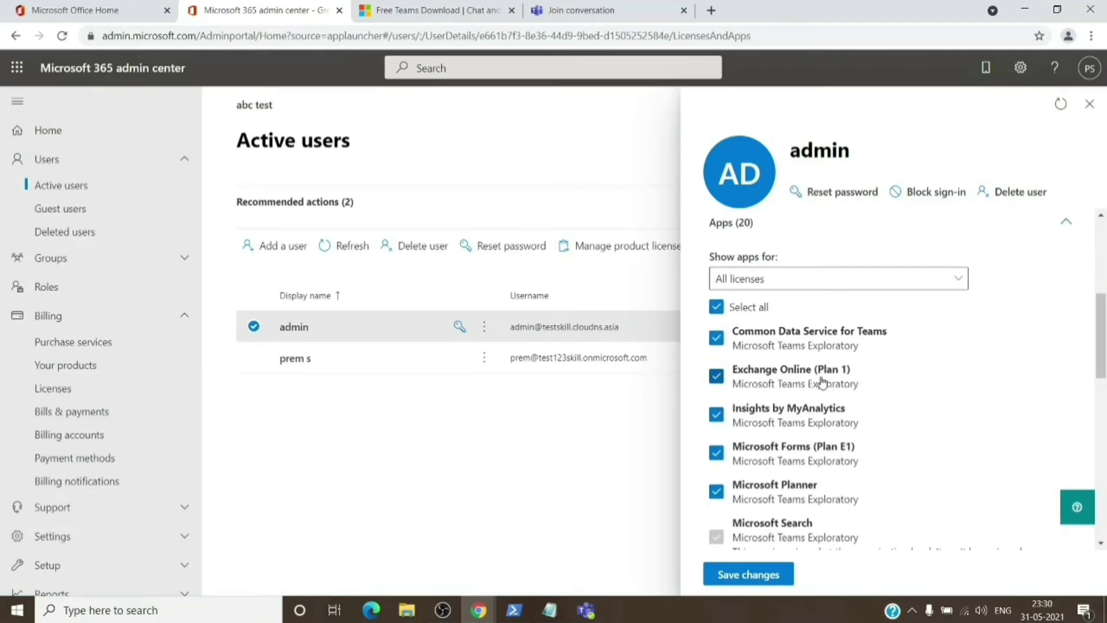
{"action": "scroll", "coordinate": [909, 406], "scroll_direction": "down", "scroll_amount": 3}
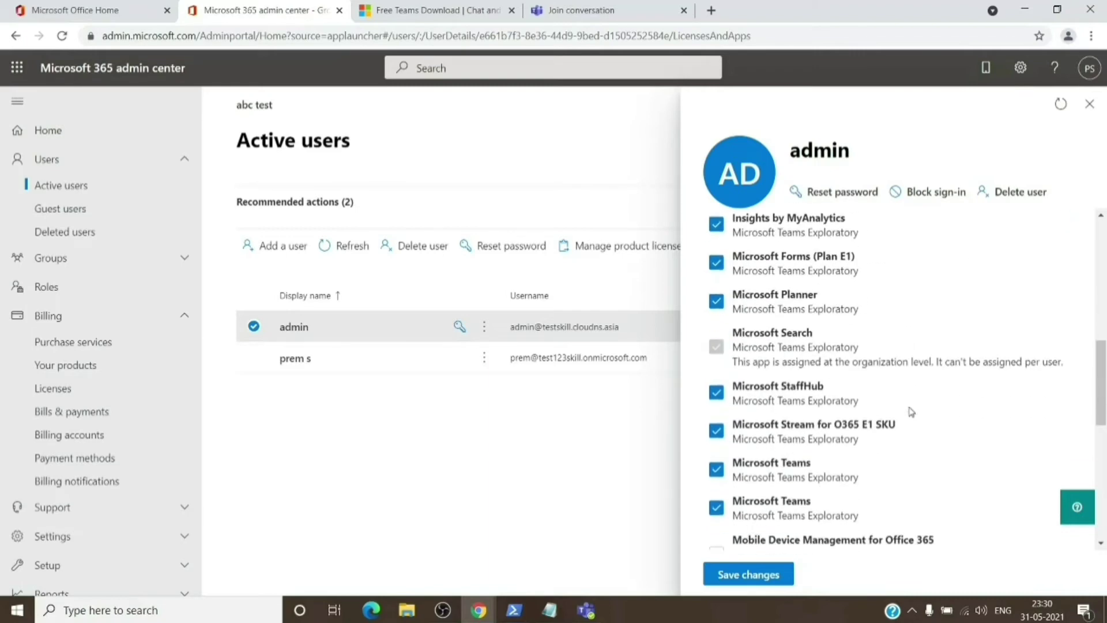
{"action": "scroll", "coordinate": [902, 443], "scroll_direction": "down", "scroll_amount": 5}
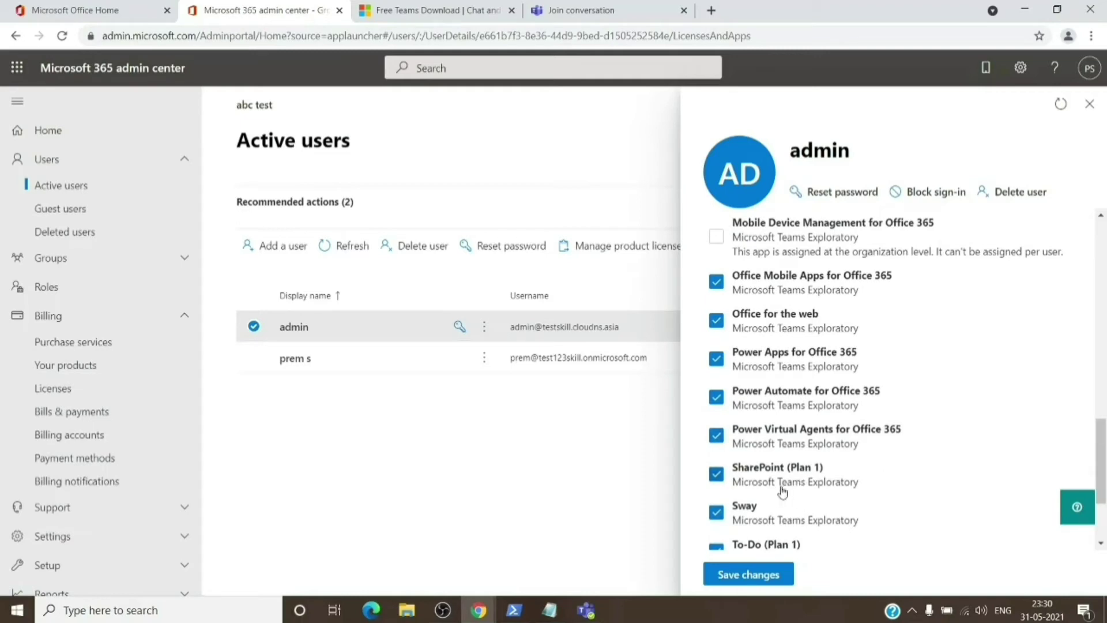
{"action": "scroll", "coordinate": [807, 484], "scroll_direction": "down", "scroll_amount": 3}
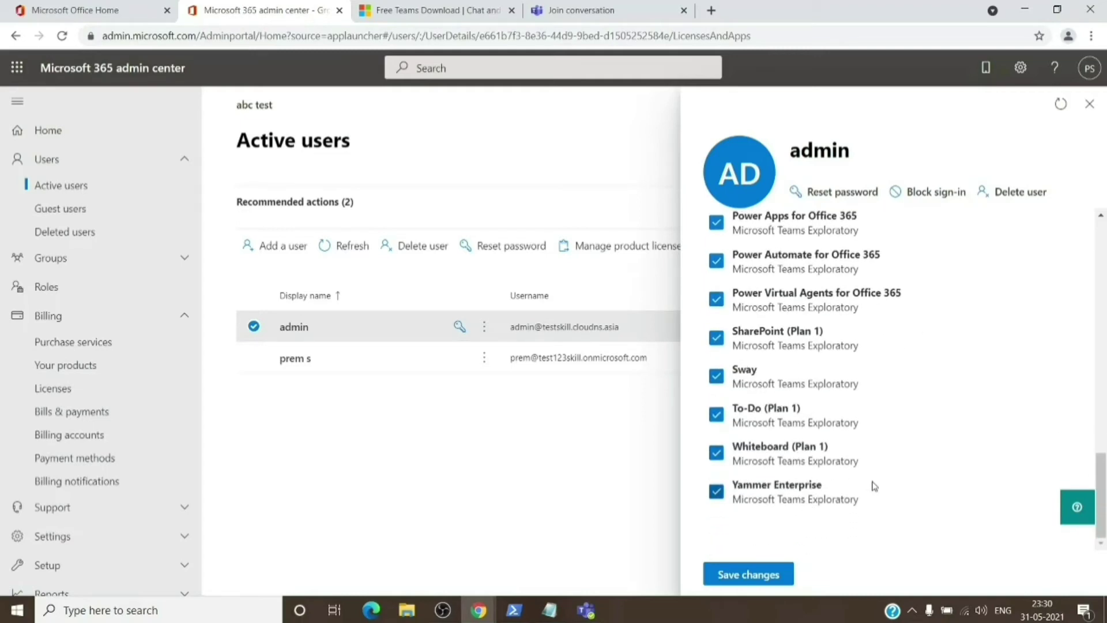
{"action": "scroll", "coordinate": [871, 484], "scroll_direction": "up", "scroll_amount": 6}
{"action": "scroll", "coordinate": [871, 484], "scroll_direction": "up", "scroll_amount": 6}
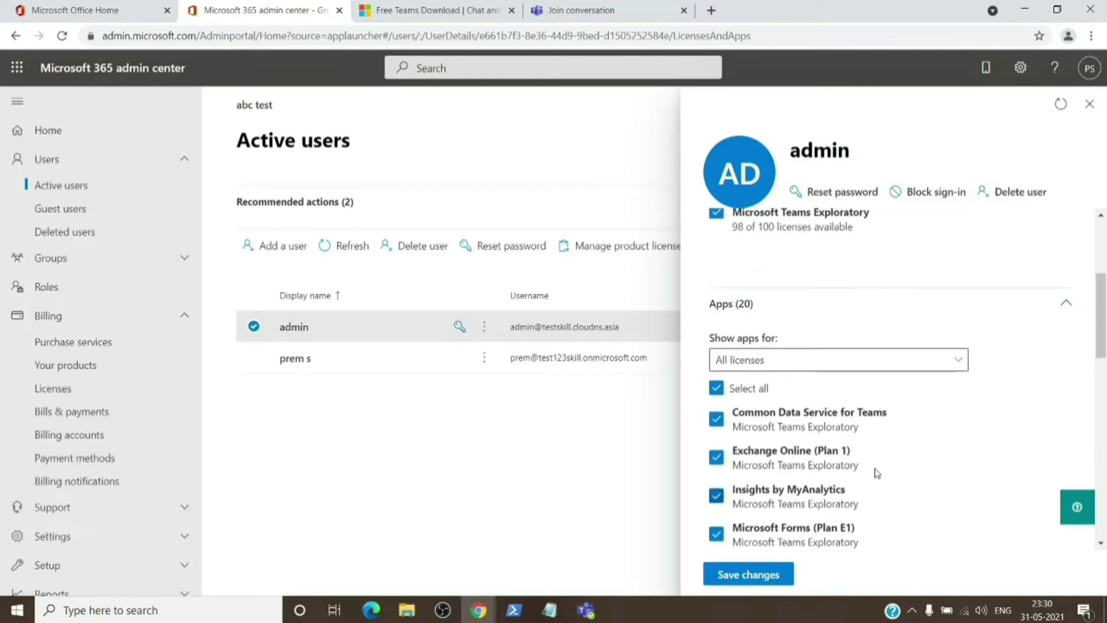
{"action": "left_click", "coordinate": [1089, 103]}
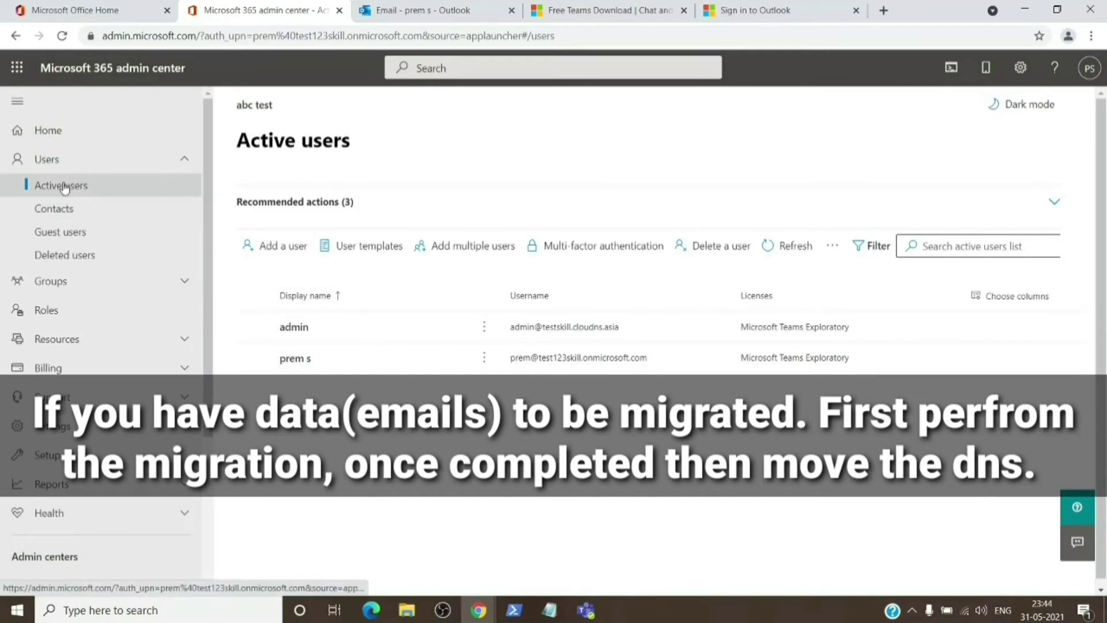
Step: Collapse Users and open Settings > Domains to list testskill.cloudns.asia and test123skill.onmicrosoft.com
{"action": "left_click", "coordinate": [77, 161]}
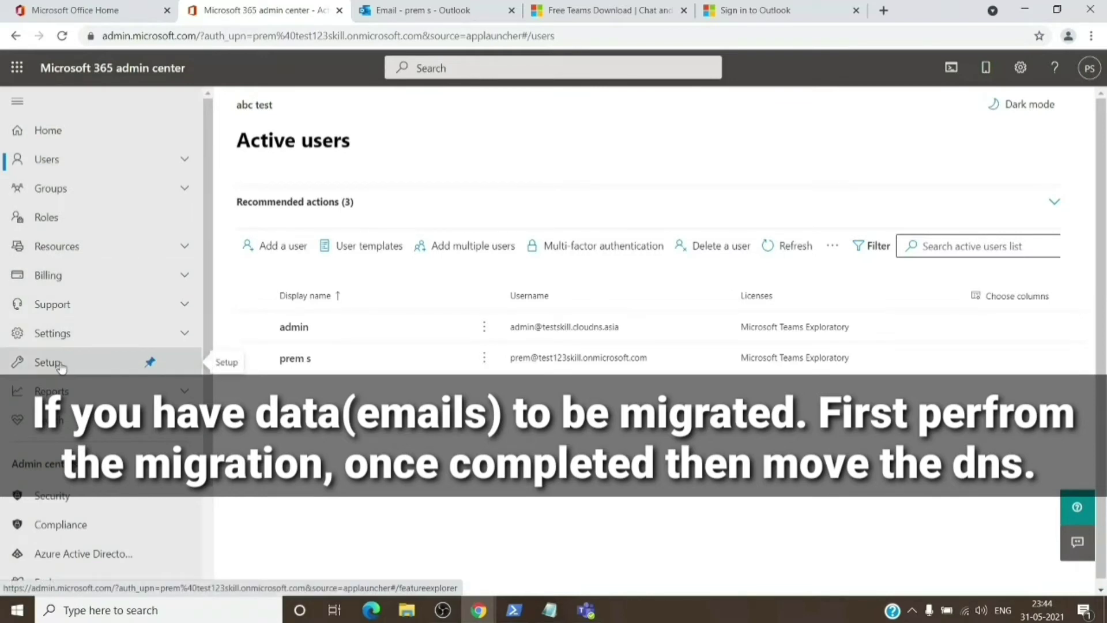
{"action": "left_click", "coordinate": [70, 334]}
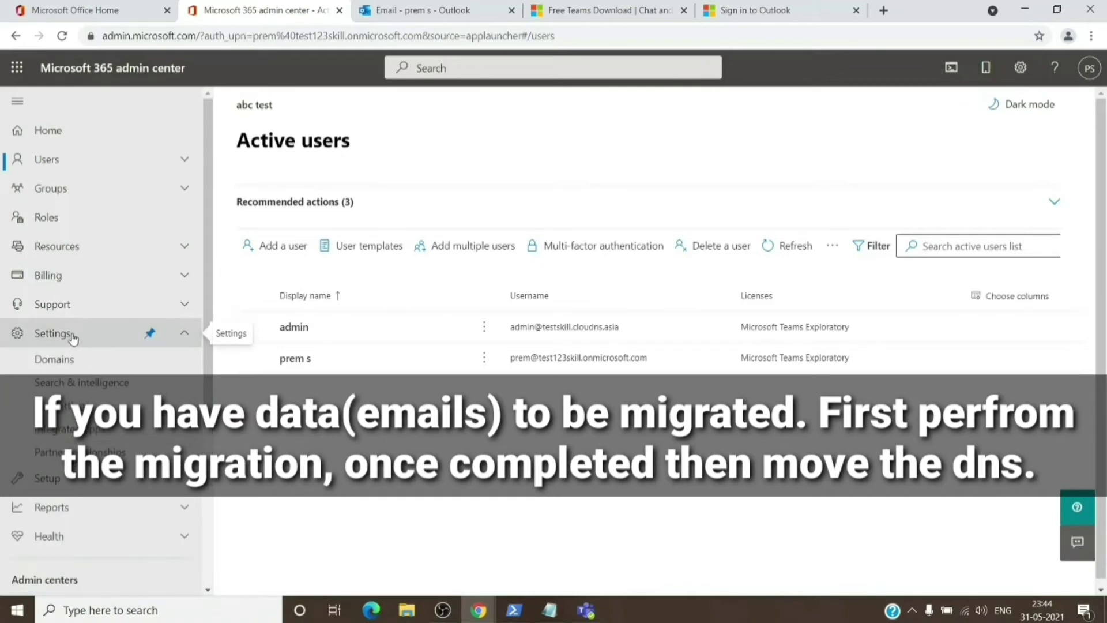
{"action": "left_click", "coordinate": [73, 363]}
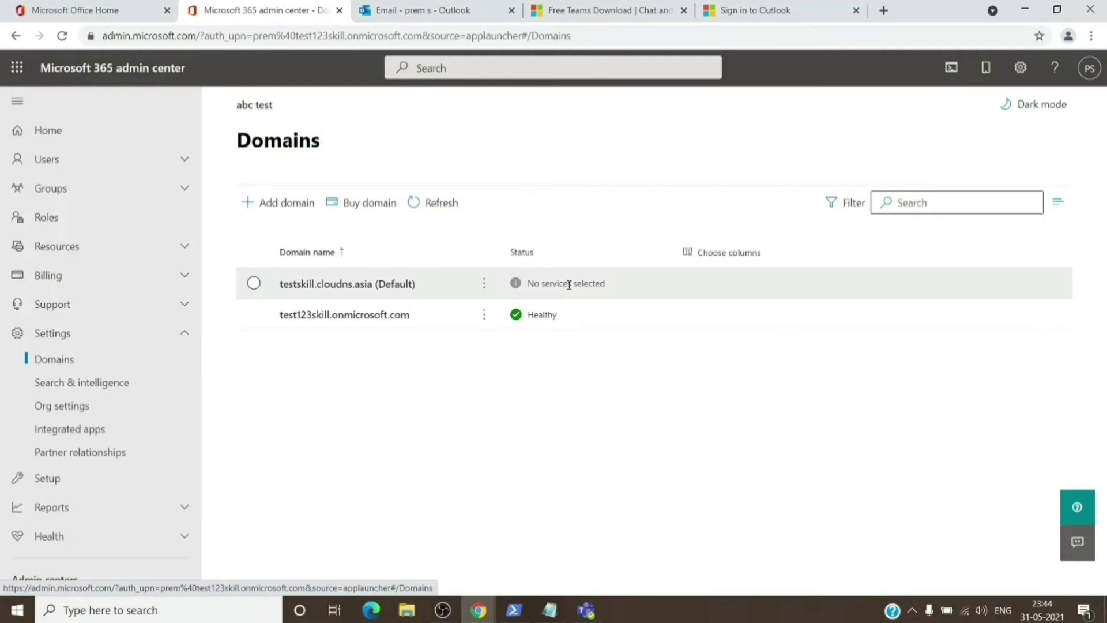
Step: Open testskill.cloudns.asia's DNS records tab and start Manage DNS
{"action": "left_click", "coordinate": [369, 284]}
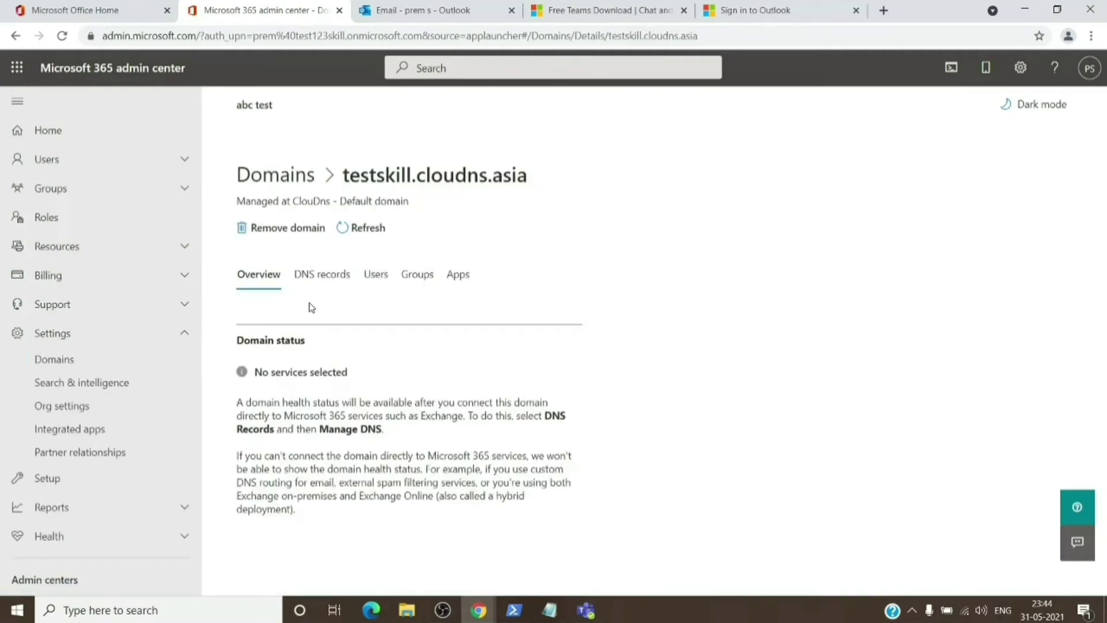
{"action": "left_click", "coordinate": [317, 282]}
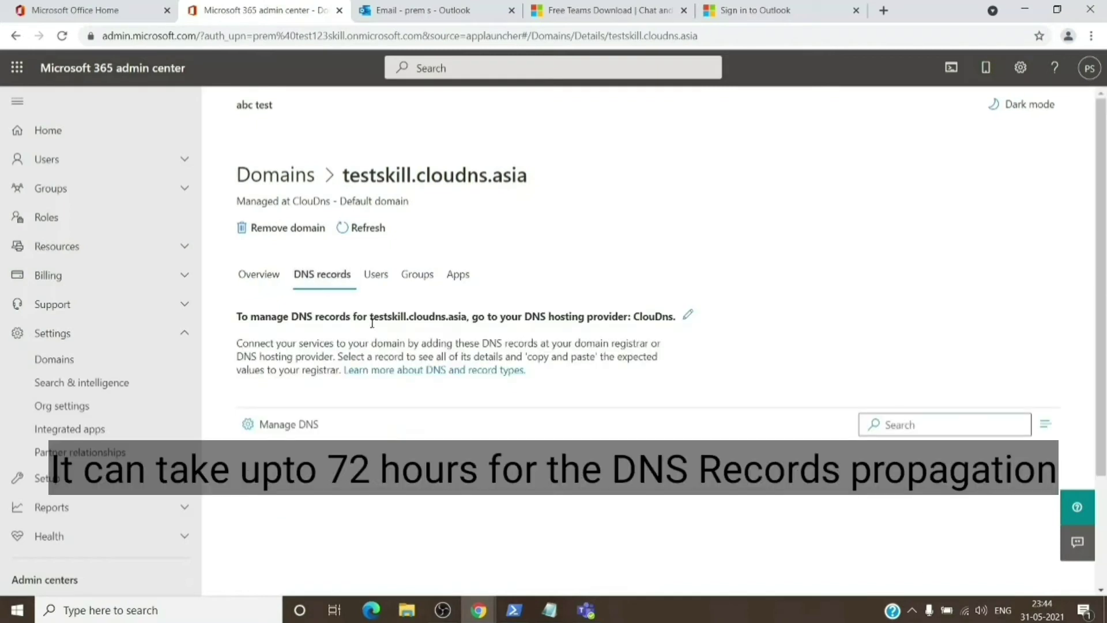
{"action": "left_click", "coordinate": [302, 425]}
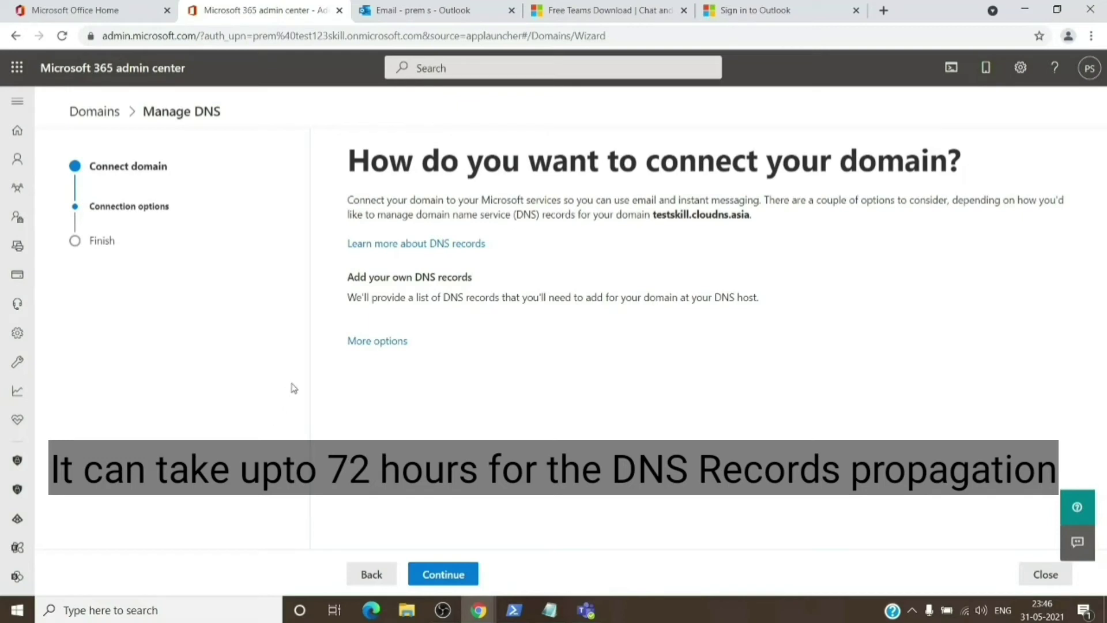
Step: Under More options, keep 'Add your own DNS records' and continue to the records list
{"action": "left_click", "coordinate": [390, 345]}
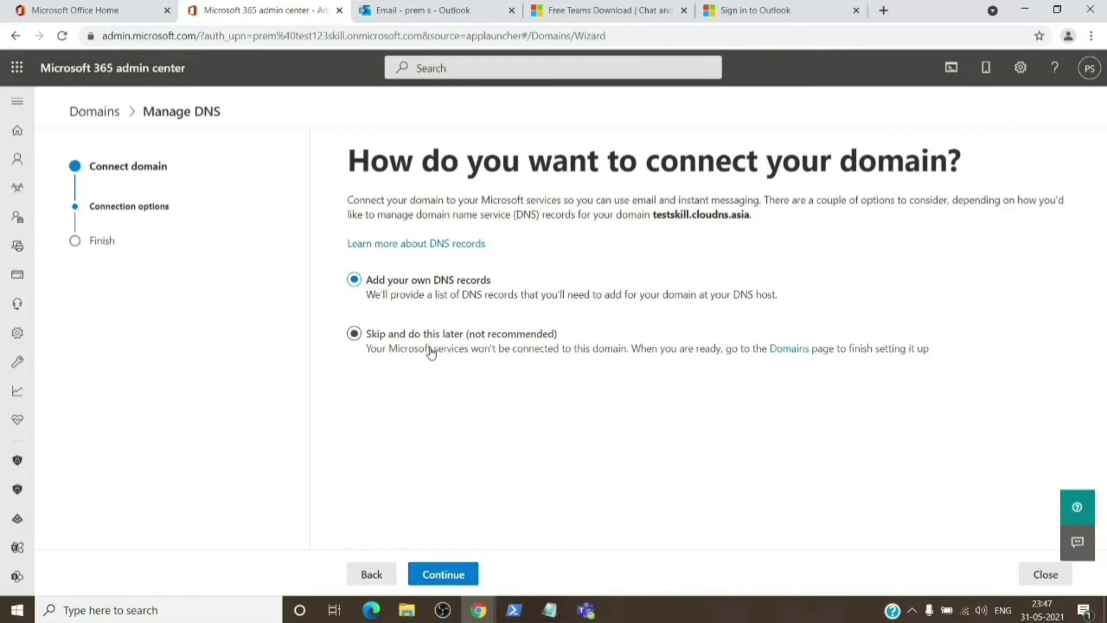
{"action": "left_click", "coordinate": [458, 577]}
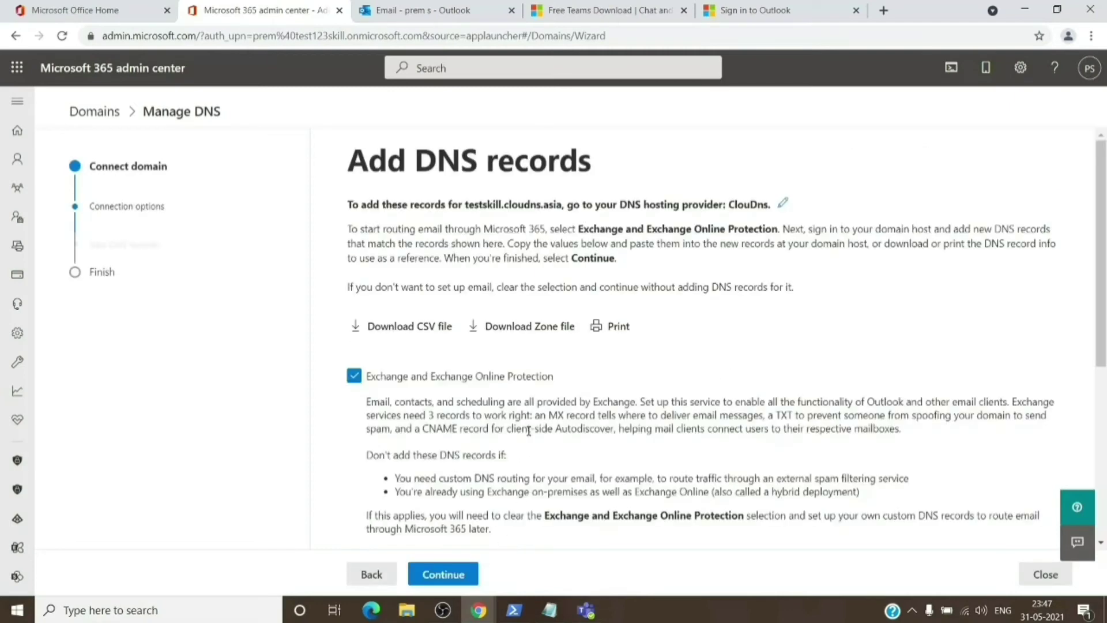
Step: Toggle Advanced Options (Intune/MDM records), then expand the MX record pointing to testskill-cloudns-asia.mail.protection.outlook.com
{"action": "scroll", "coordinate": [537, 369], "scroll_direction": "down", "scroll_amount": 3}
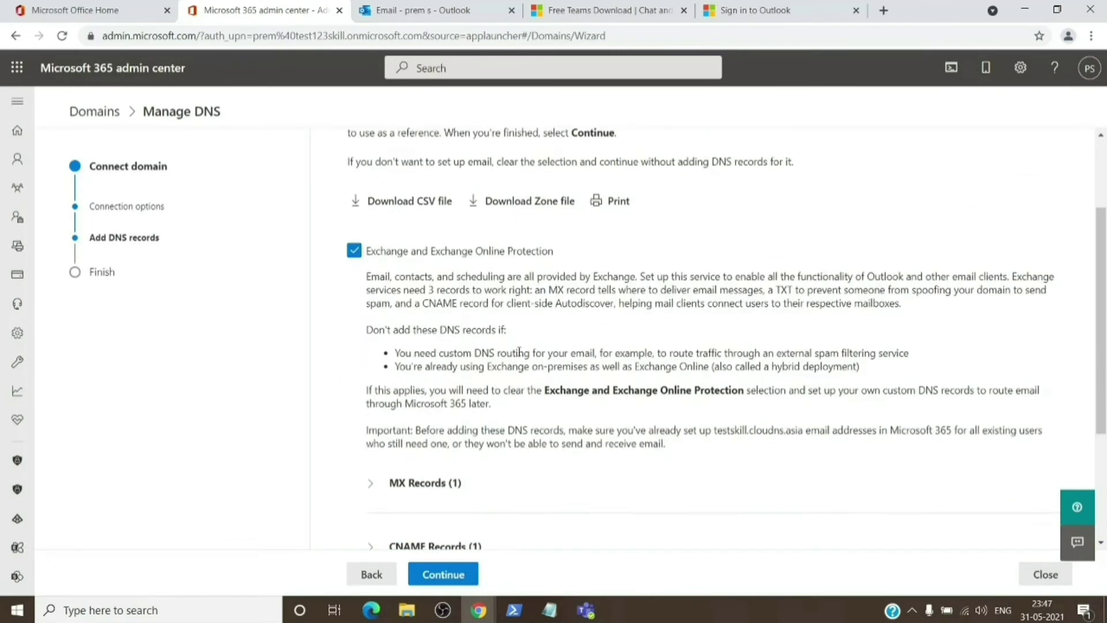
{"action": "scroll", "coordinate": [519, 339], "scroll_direction": "up", "scroll_amount": 1}
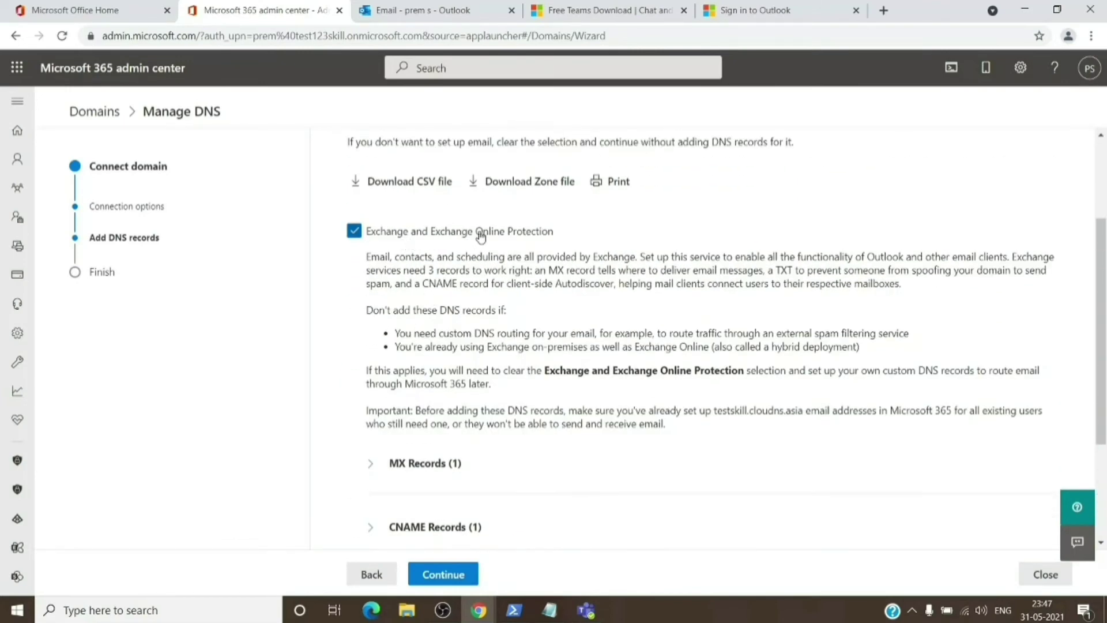
{"action": "scroll", "coordinate": [559, 245], "scroll_direction": "down", "scroll_amount": 3}
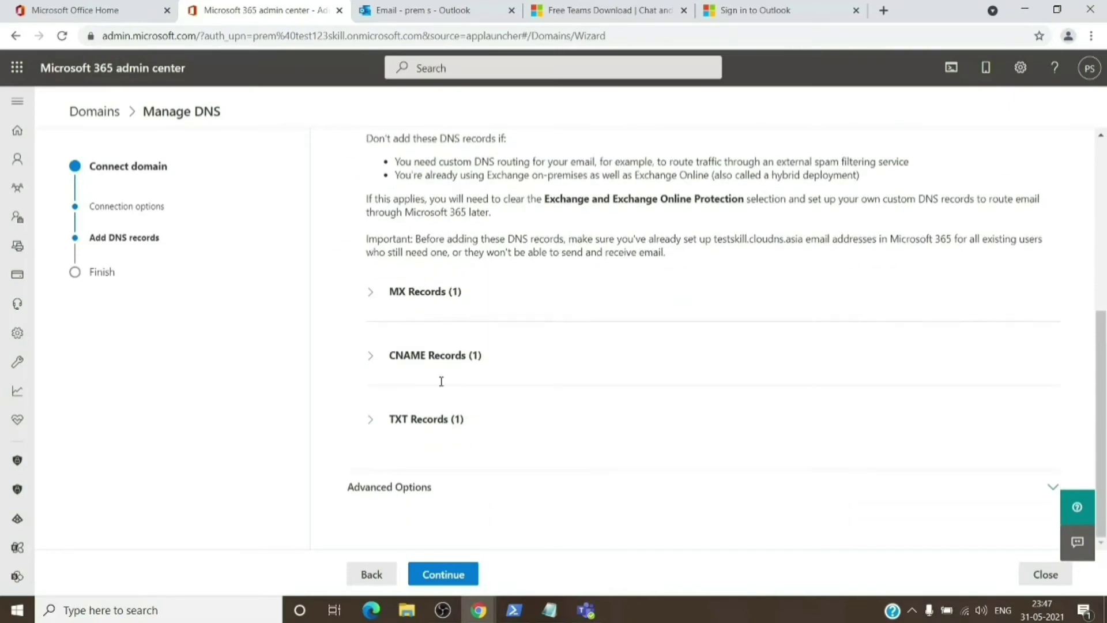
{"action": "left_click", "coordinate": [1050, 491]}
{"action": "scroll", "coordinate": [955, 455], "scroll_direction": "down", "scroll_amount": 2}
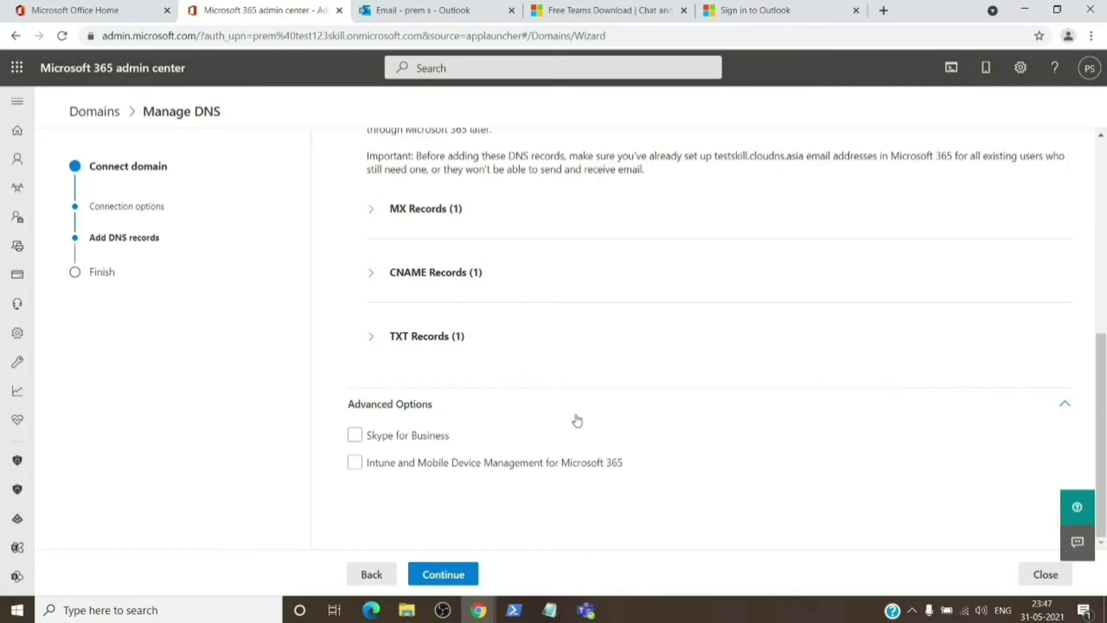
{"action": "left_click", "coordinate": [431, 467]}
{"action": "left_click", "coordinate": [1065, 406]}
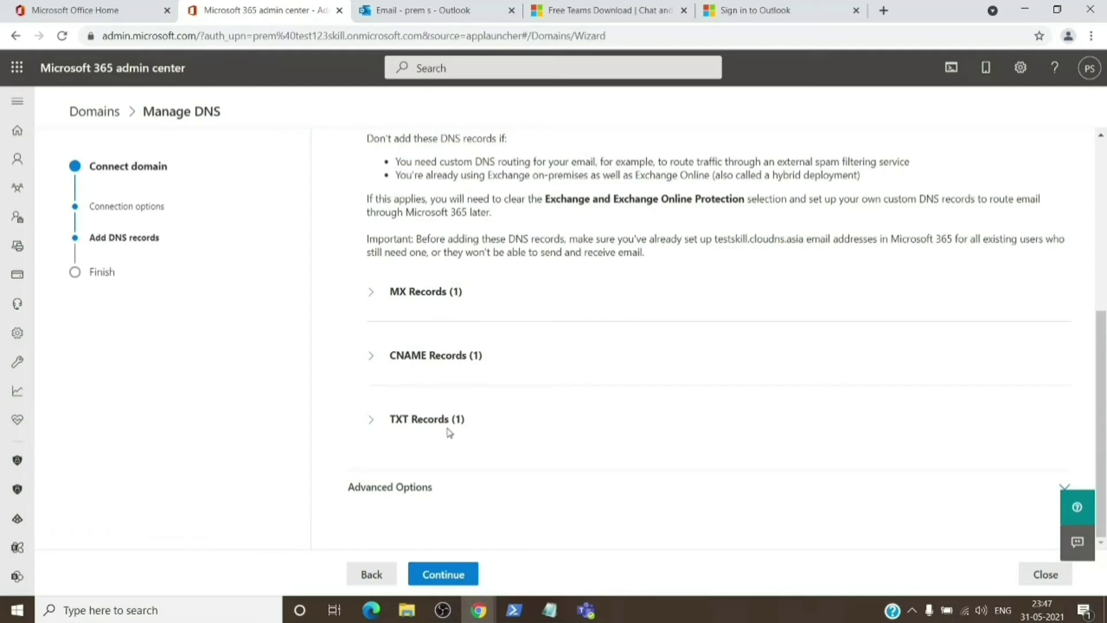
{"action": "scroll", "coordinate": [583, 371], "scroll_direction": "up", "scroll_amount": 3}
{"action": "left_click", "coordinate": [370, 436]}
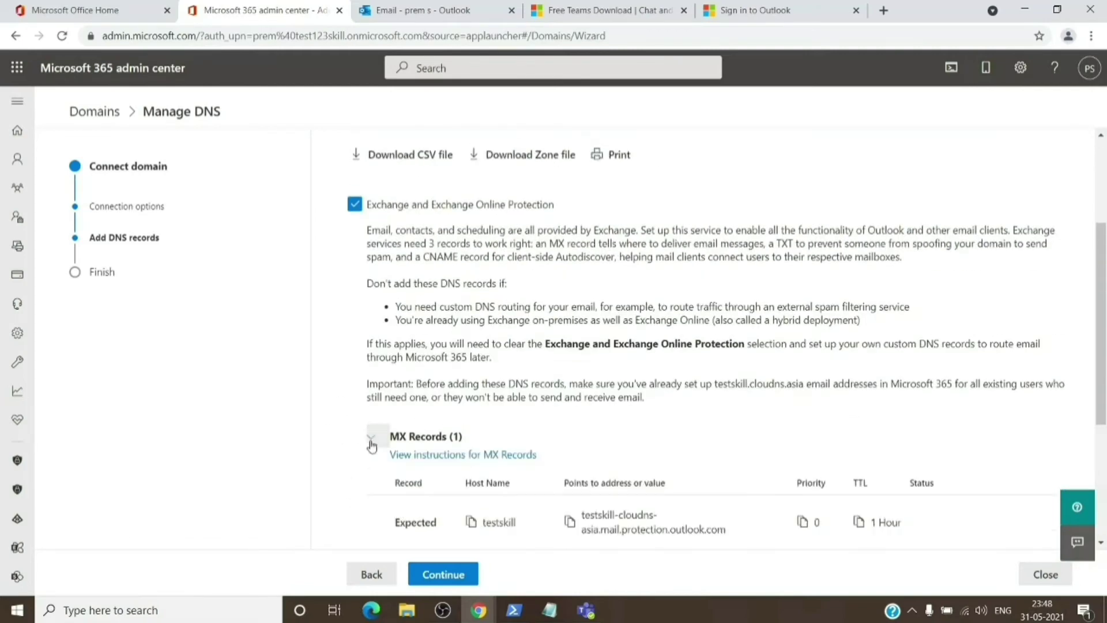
Step: Expand the CNAME and TXT record sections and copy the MX target testskill-cloudns-asia.mail.protection.outlook.com
{"action": "scroll", "coordinate": [372, 445], "scroll_direction": "down", "scroll_amount": 4}
{"action": "left_click", "coordinate": [372, 355]}
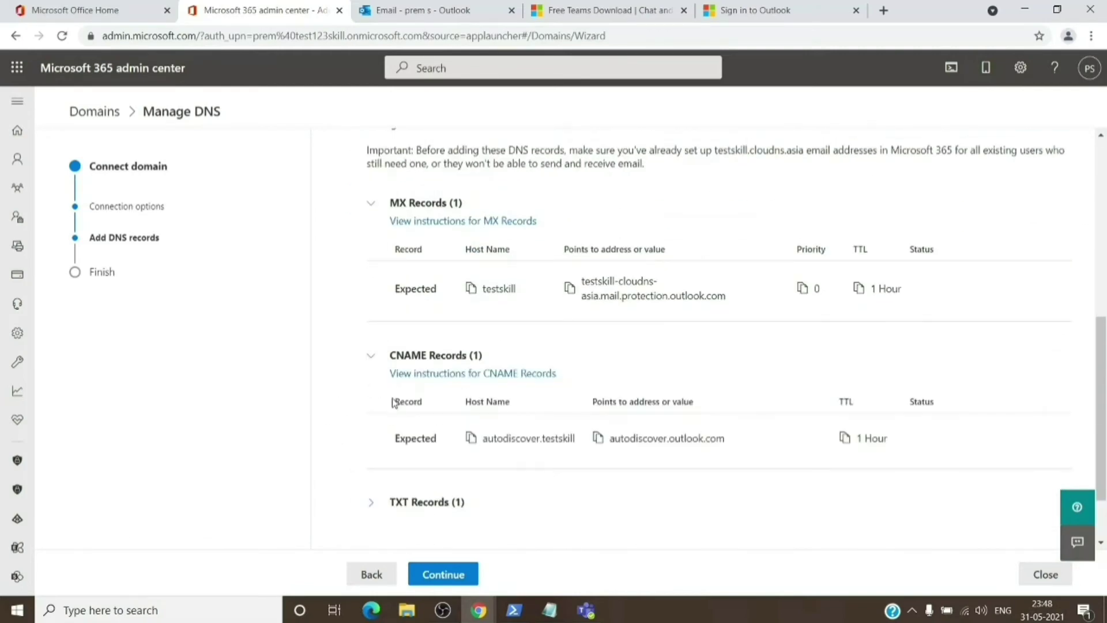
{"action": "scroll", "coordinate": [420, 425], "scroll_direction": "down", "scroll_amount": 1}
{"action": "left_click", "coordinate": [372, 429]}
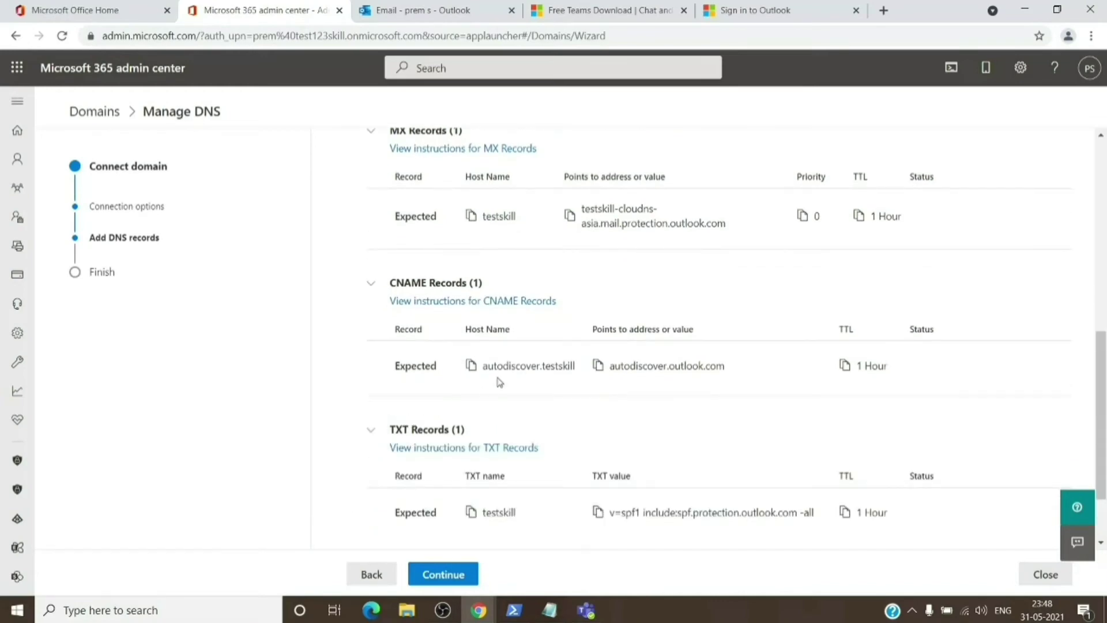
{"action": "scroll", "coordinate": [524, 358], "scroll_direction": "down", "scroll_amount": 1}
{"action": "scroll", "coordinate": [549, 354], "scroll_direction": "up", "scroll_amount": 4}
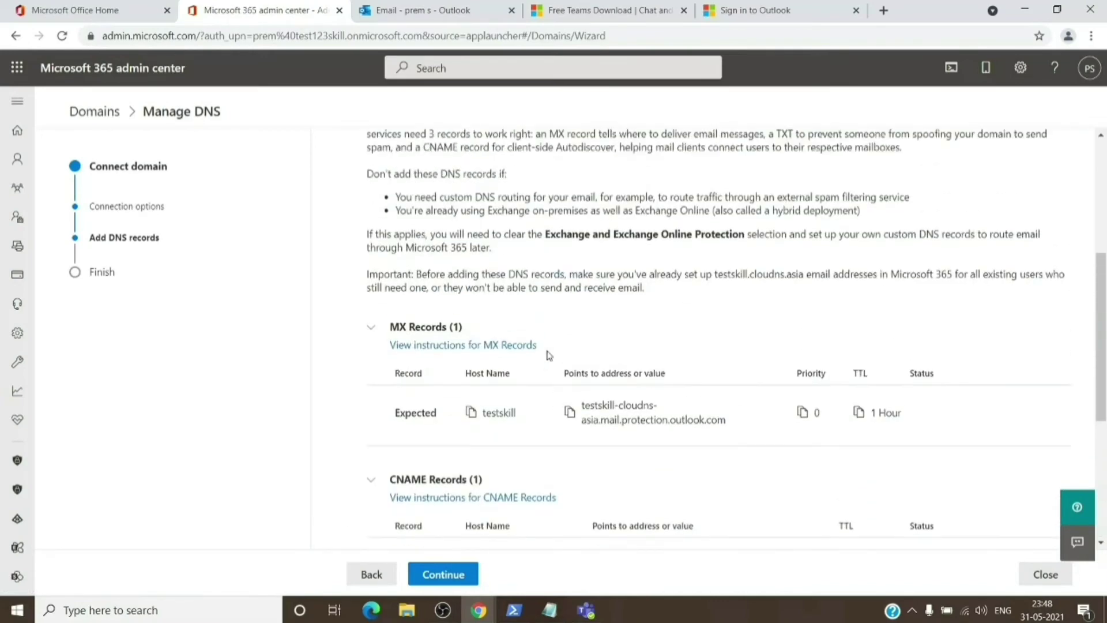
{"action": "scroll", "coordinate": [551, 352], "scroll_direction": "down", "scroll_amount": 2}
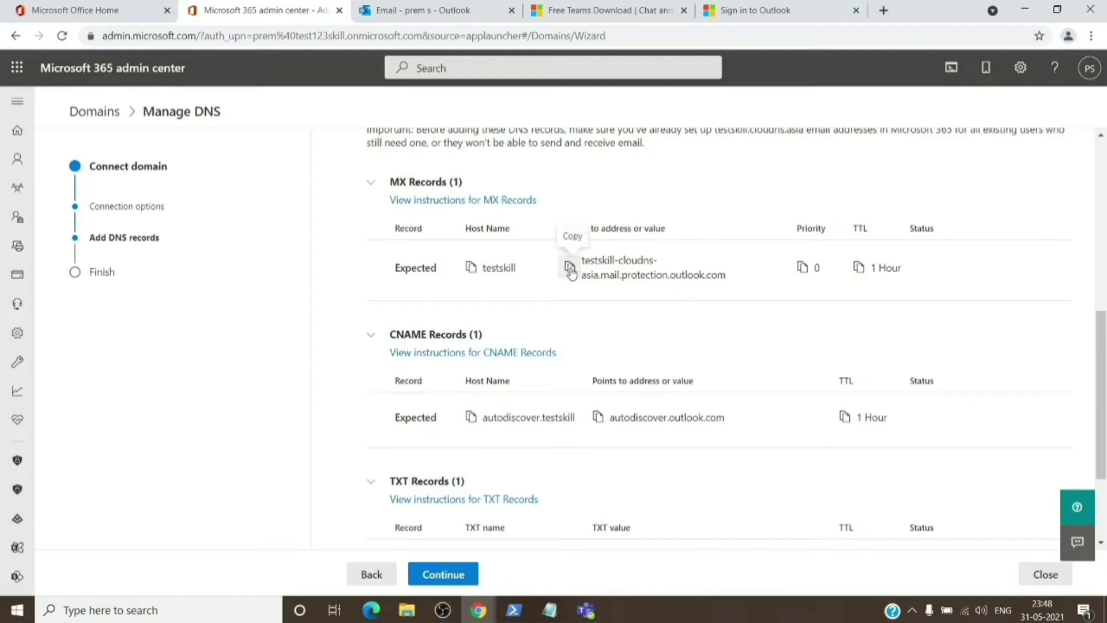
{"action": "left_click", "coordinate": [570, 268]}
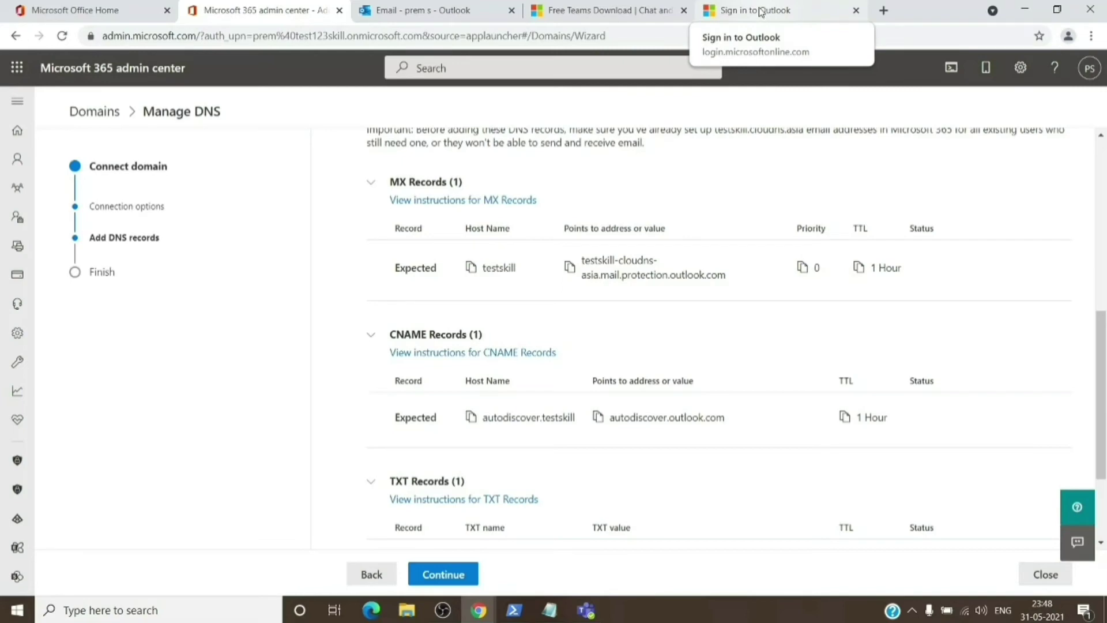
Step: Start a new ClouDNS MX record and paste the Microsoft mail server into Points to
{"action": "left_click", "coordinate": [759, 11]}
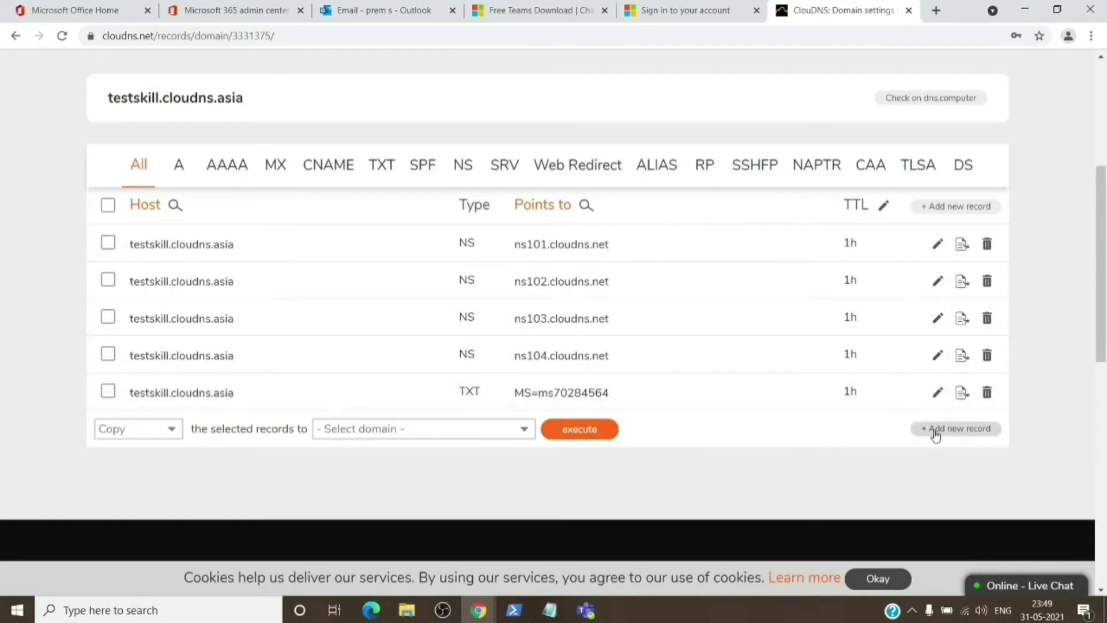
{"action": "left_click", "coordinate": [938, 431]}
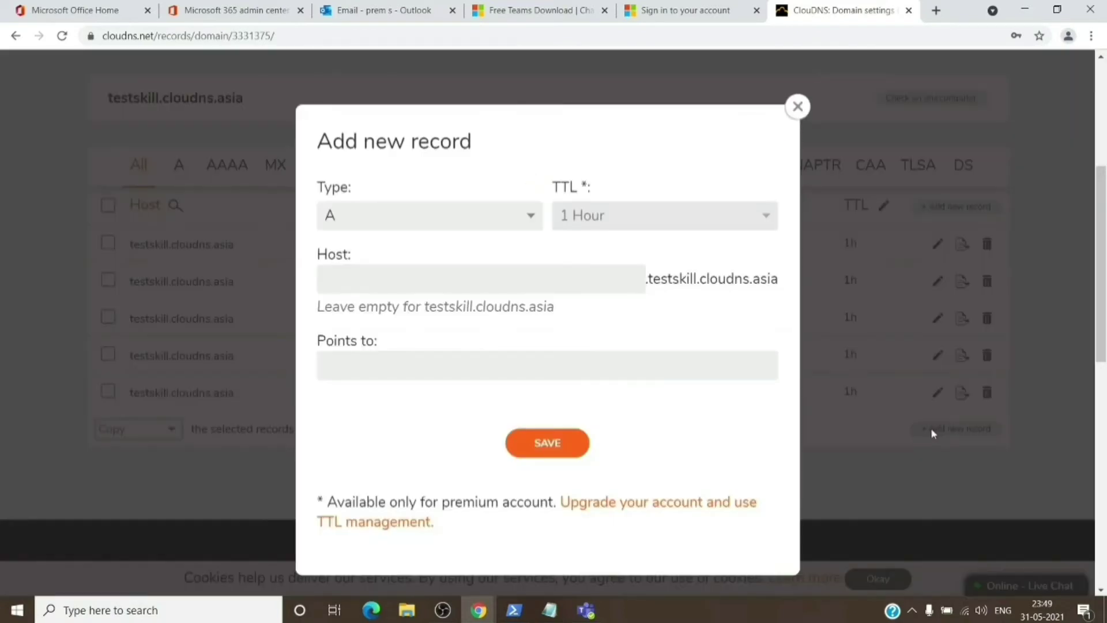
{"action": "left_click", "coordinate": [448, 209]}
{"action": "left_click", "coordinate": [410, 279]}
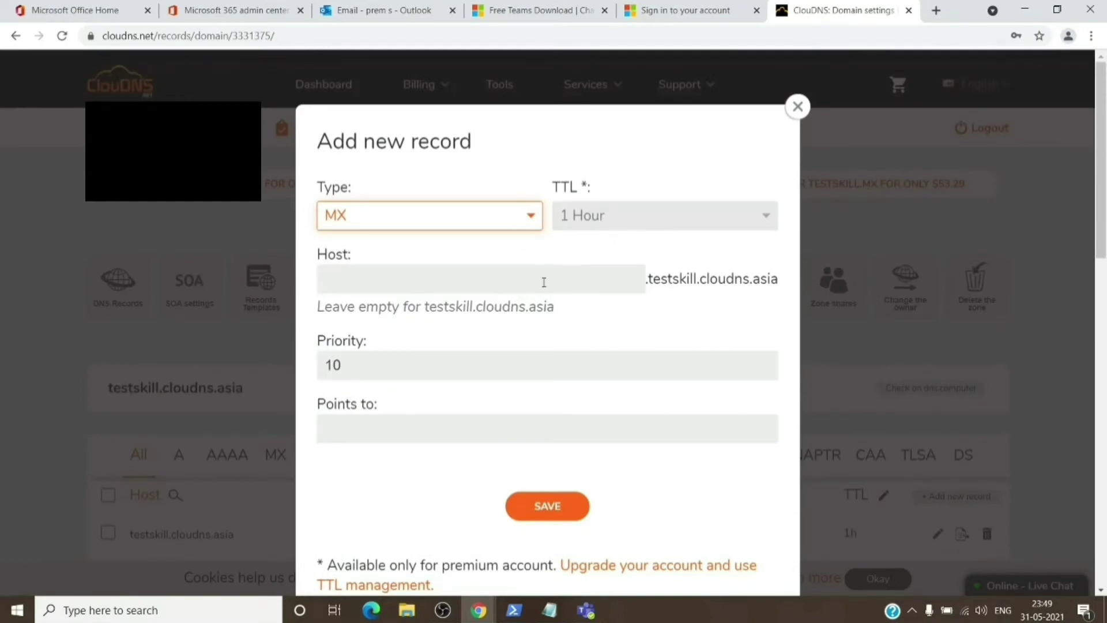
{"action": "left_click", "coordinate": [385, 433]}
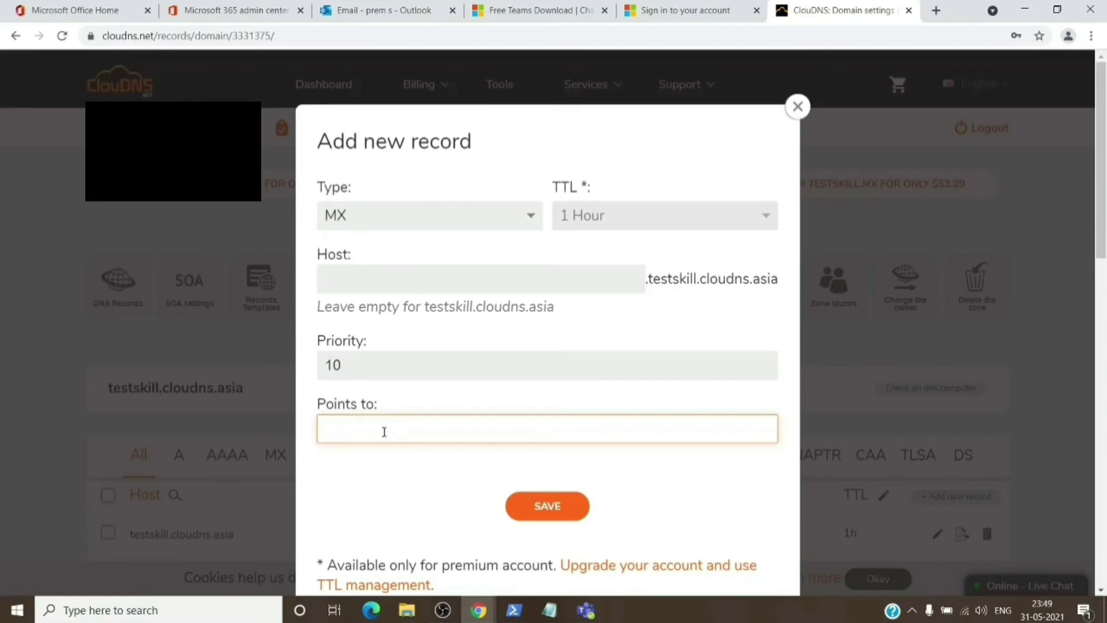
{"action": "key", "text": "ctrl+v"}
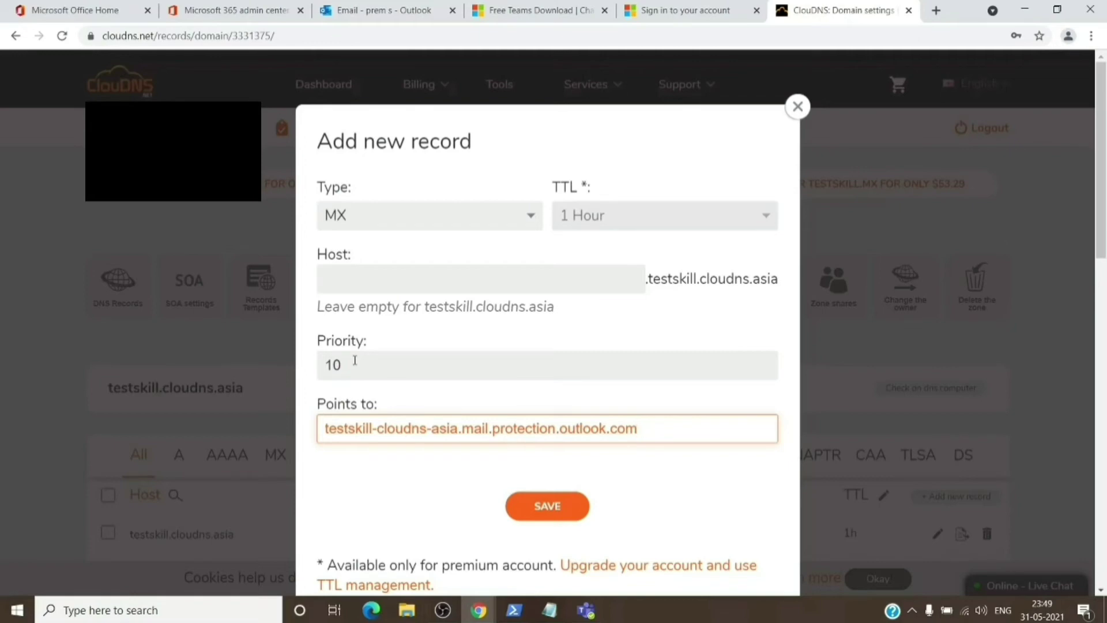
{"action": "left_click", "coordinate": [461, 337]}
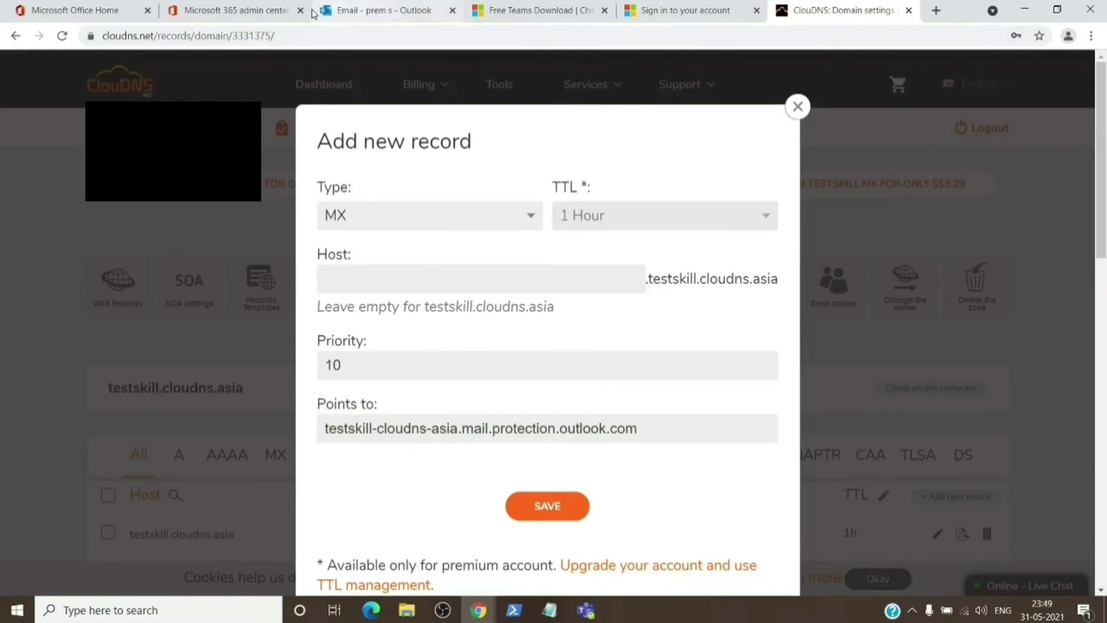
Step: Cross-check the expected MX host, leave Host empty, and save the priority 10 MX record
{"action": "left_click", "coordinate": [259, 10]}
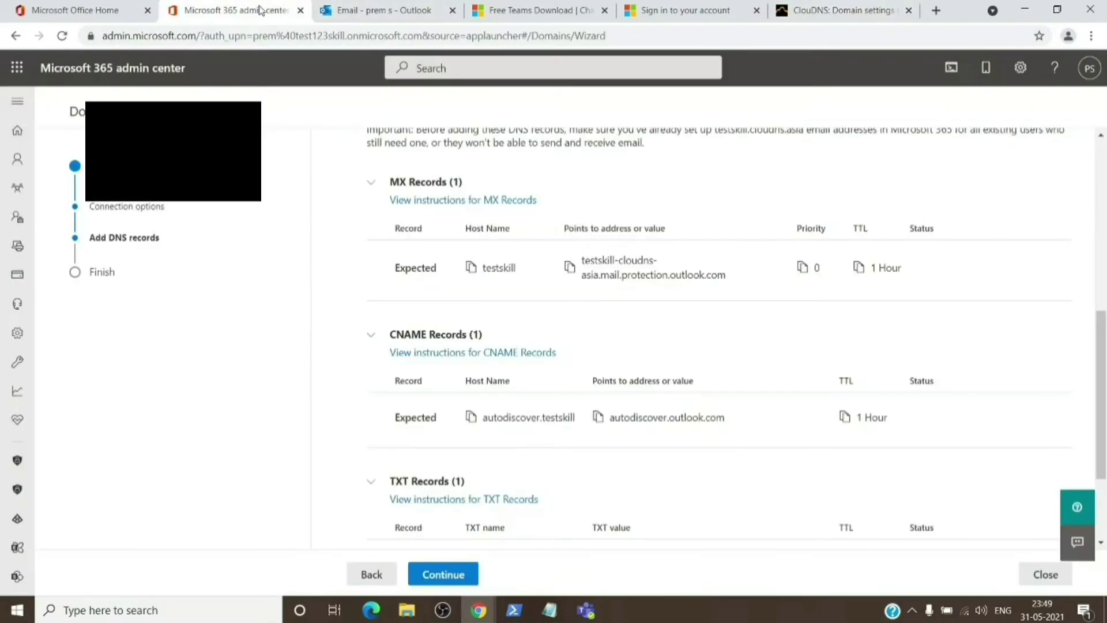
{"action": "left_click", "coordinate": [471, 269]}
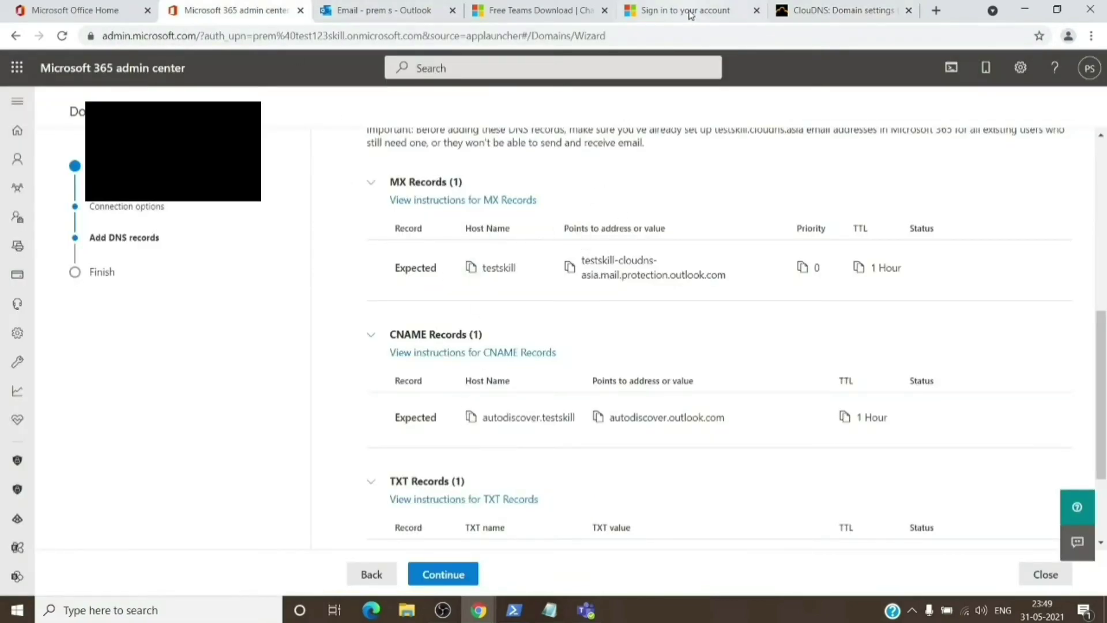
{"action": "left_click", "coordinate": [863, 10]}
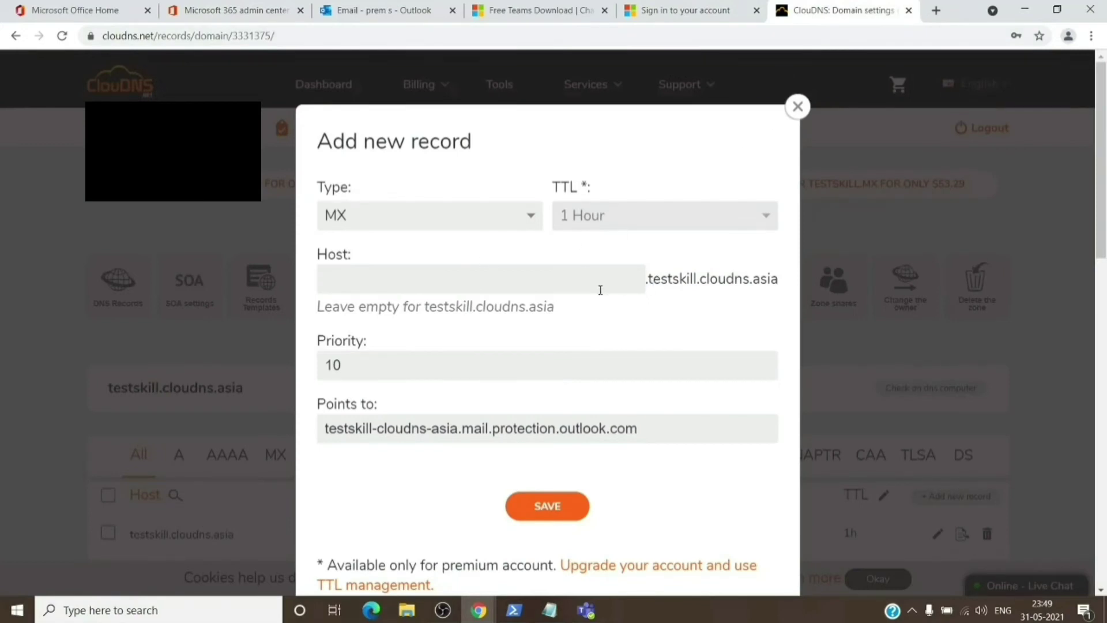
{"action": "left_click_drag", "start_coordinate": [669, 281], "coordinate": [769, 283]}
{"action": "left_click_drag", "start_coordinate": [430, 307], "coordinate": [531, 331]}
{"action": "left_click", "coordinate": [223, 11]}
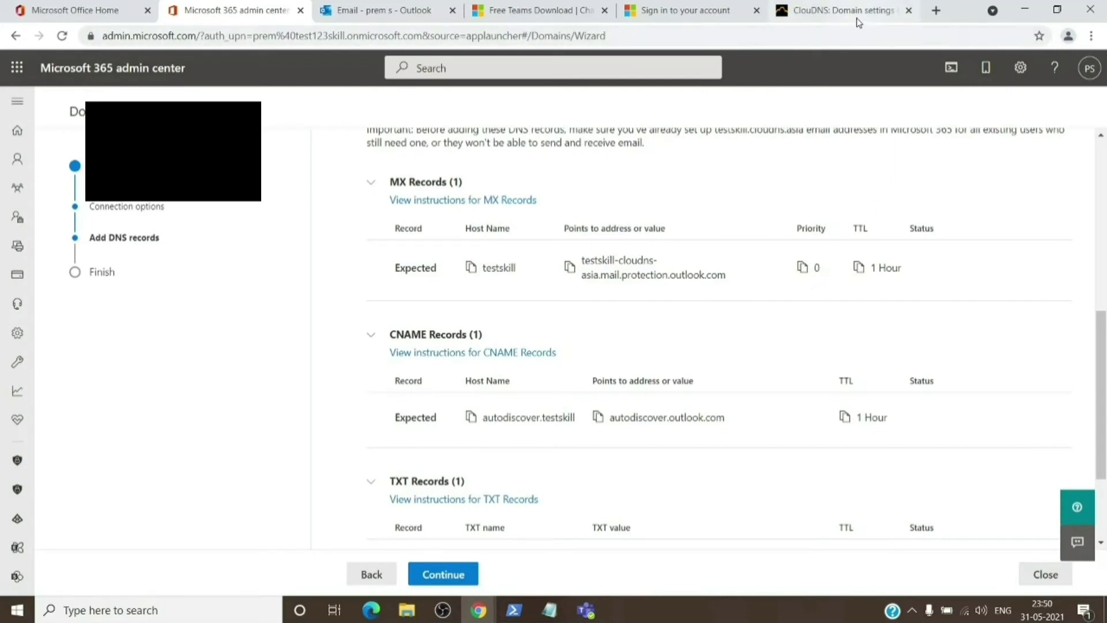
{"action": "left_click", "coordinate": [822, 20]}
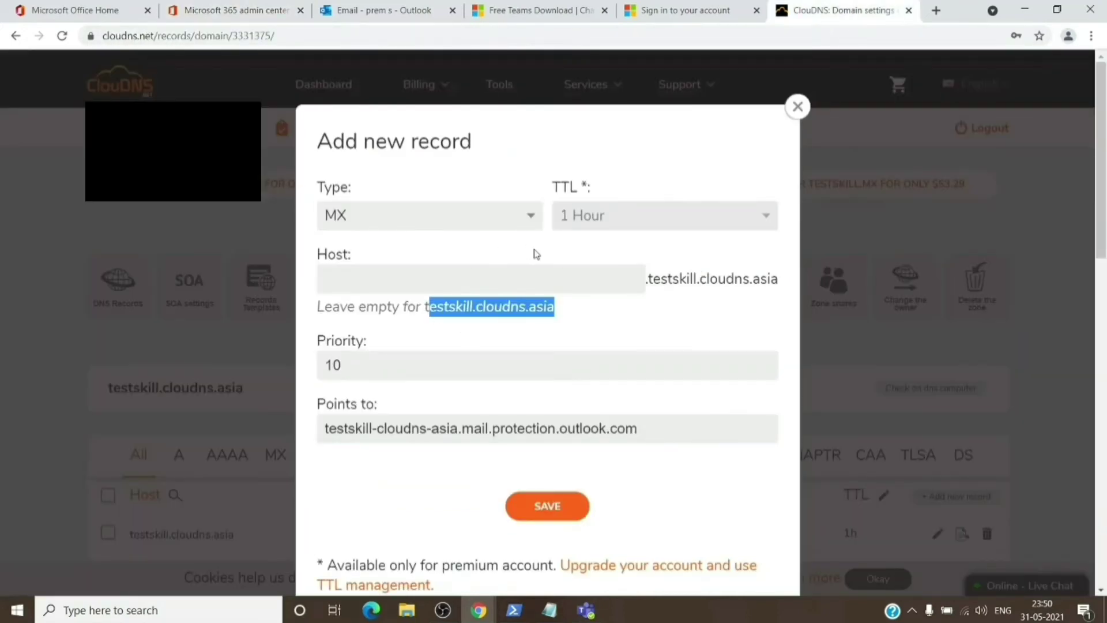
{"action": "left_click", "coordinate": [566, 506]}
{"action": "scroll", "coordinate": [635, 444], "scroll_direction": "down", "scroll_amount": 4}
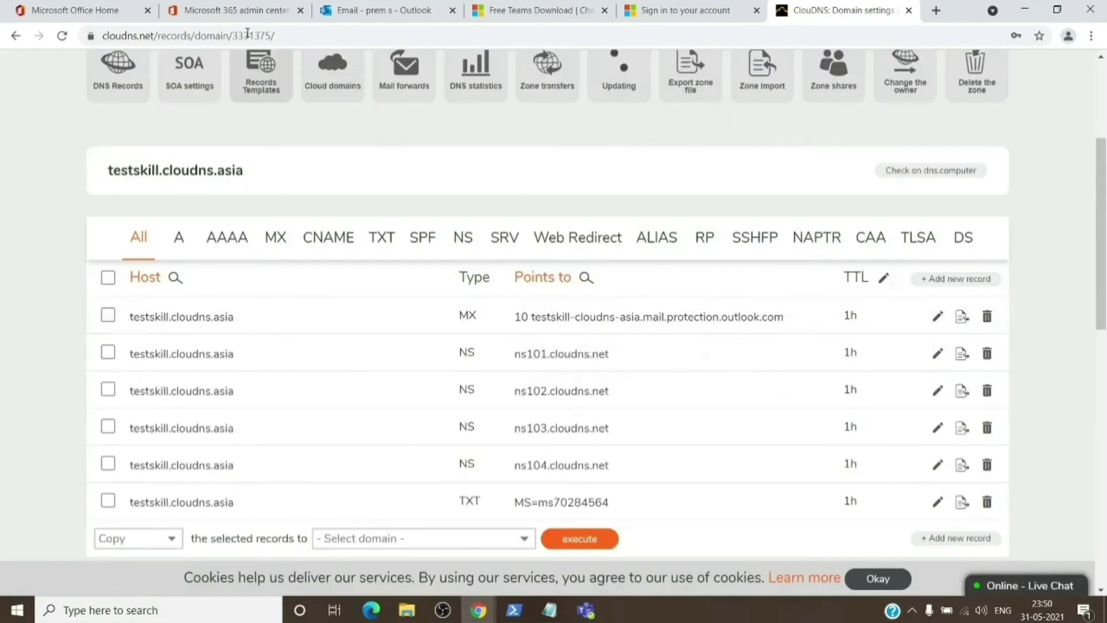
Step: Copy autodiscover.outlook.com and start a new ClouDNS CNAME record with it as the target
{"action": "left_click", "coordinate": [247, 8]}
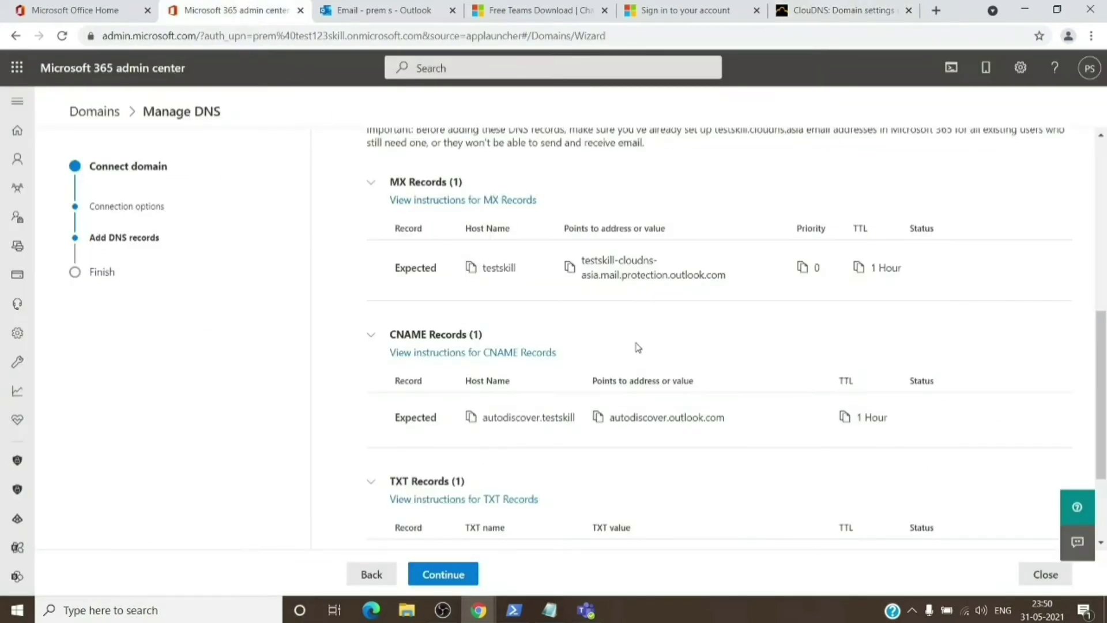
{"action": "scroll", "coordinate": [638, 347], "scroll_direction": "down", "scroll_amount": 1}
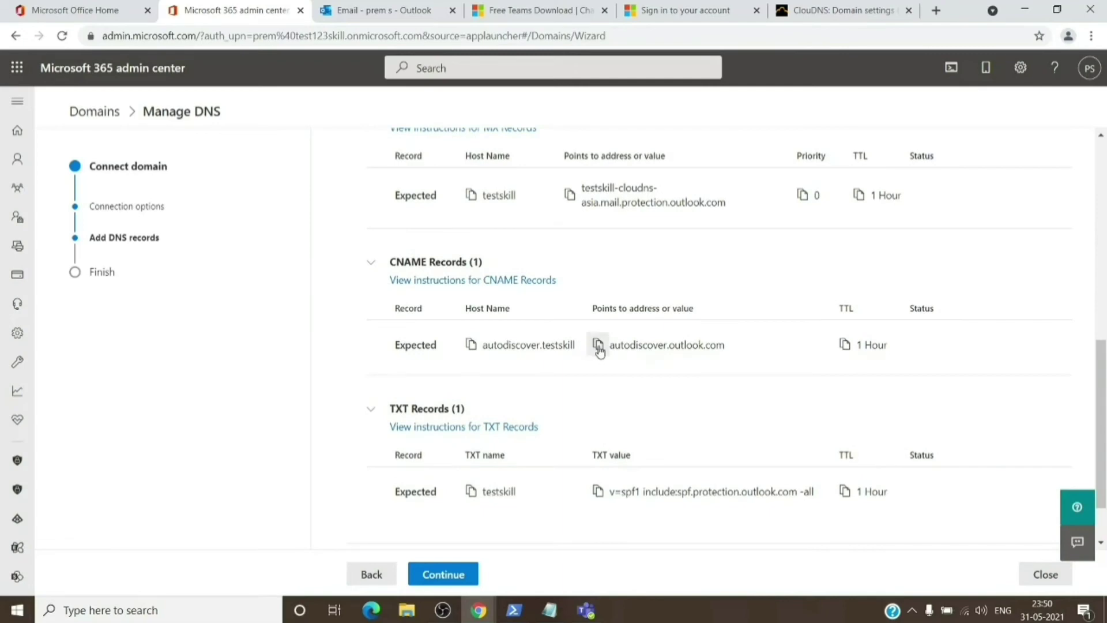
{"action": "left_click", "coordinate": [599, 349]}
{"action": "left_click", "coordinate": [826, 12]}
{"action": "scroll", "coordinate": [905, 383], "scroll_direction": "down", "scroll_amount": 3}
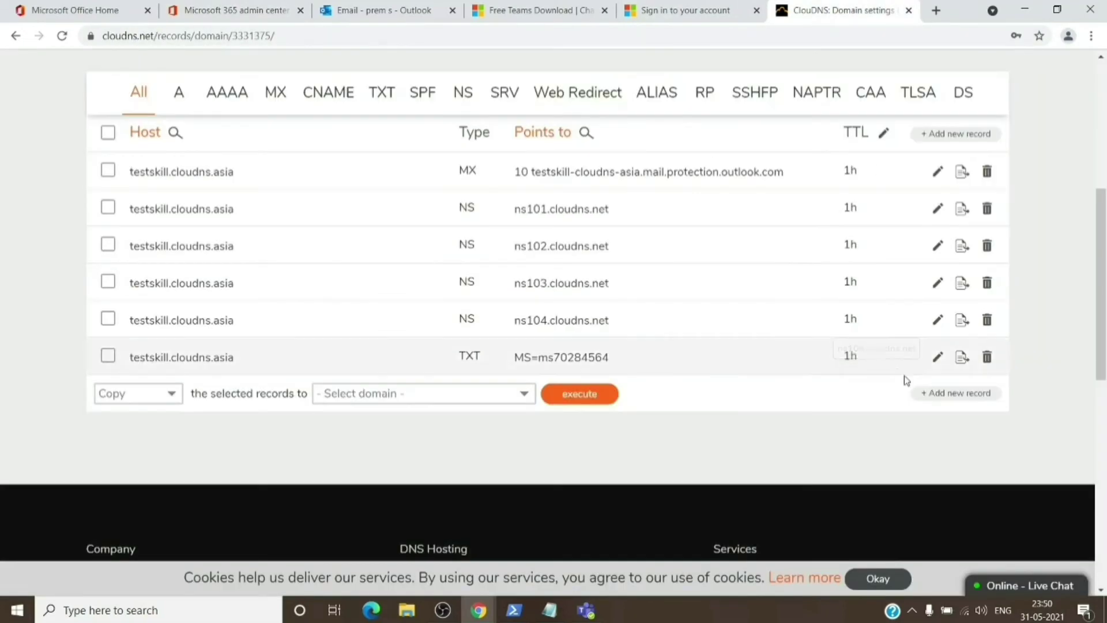
{"action": "left_click", "coordinate": [925, 396]}
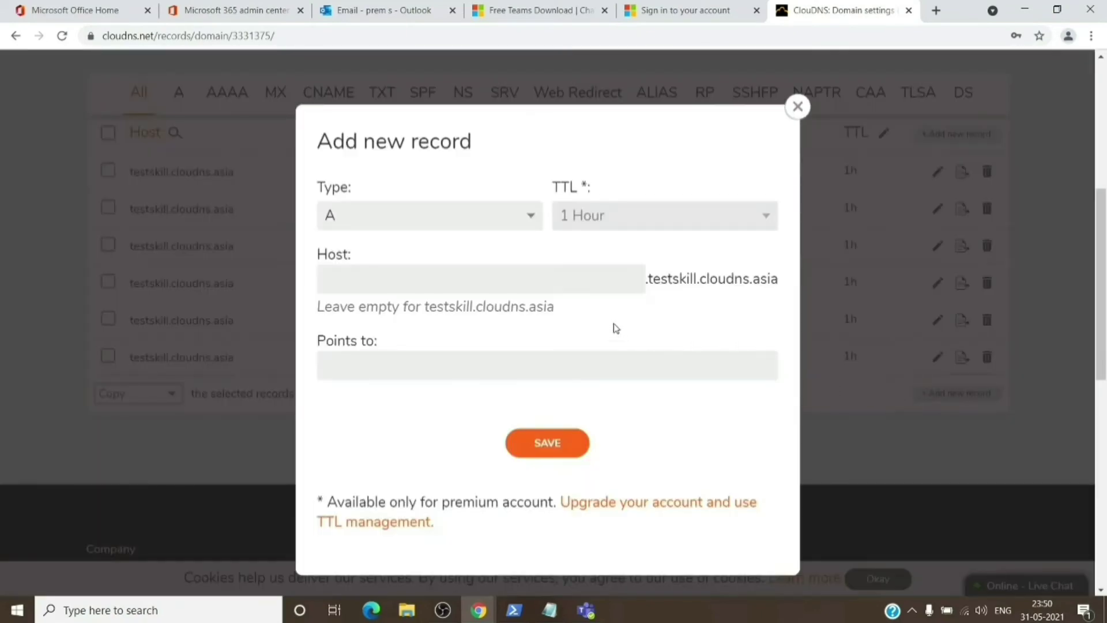
{"action": "left_click", "coordinate": [566, 285]}
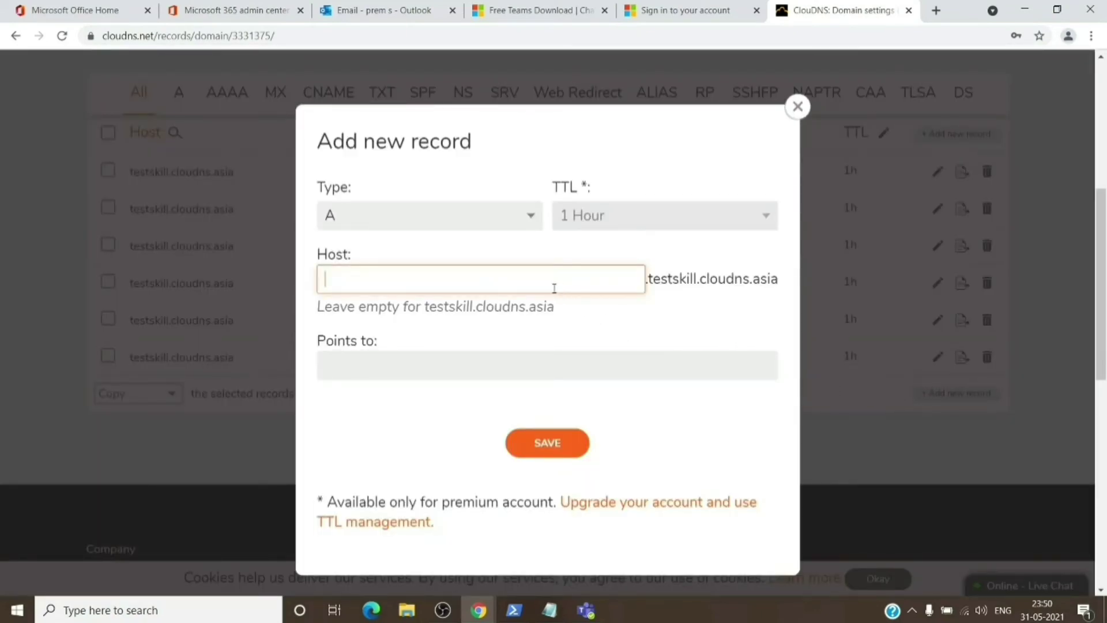
{"action": "left_click", "coordinate": [493, 371]}
{"action": "left_click", "coordinate": [513, 218]}
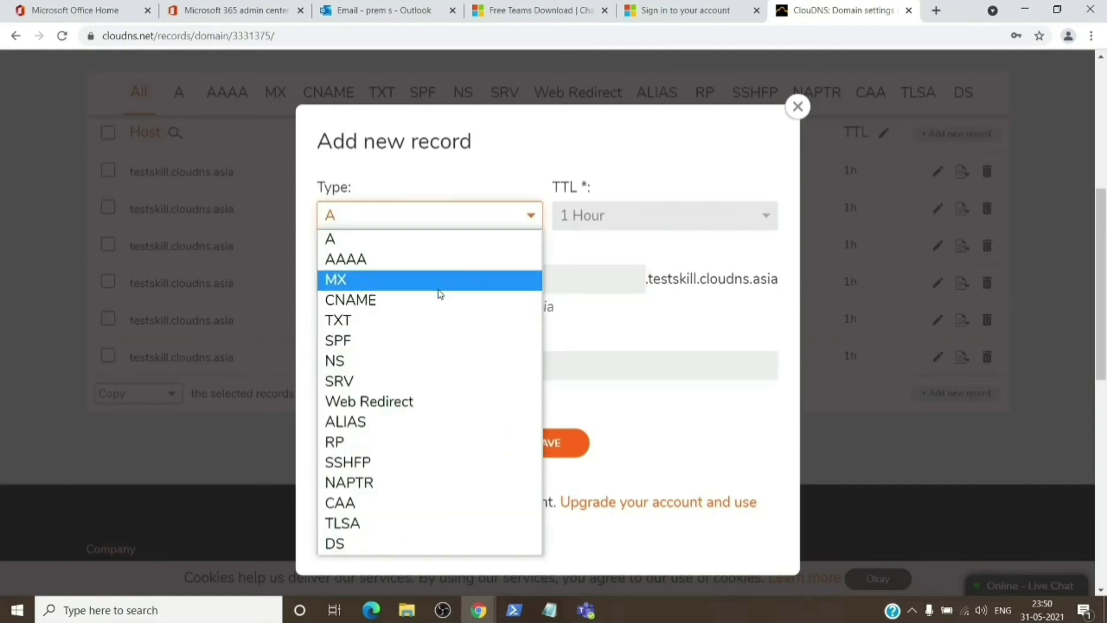
{"action": "left_click", "coordinate": [440, 301]}
{"action": "left_click", "coordinate": [423, 354]}
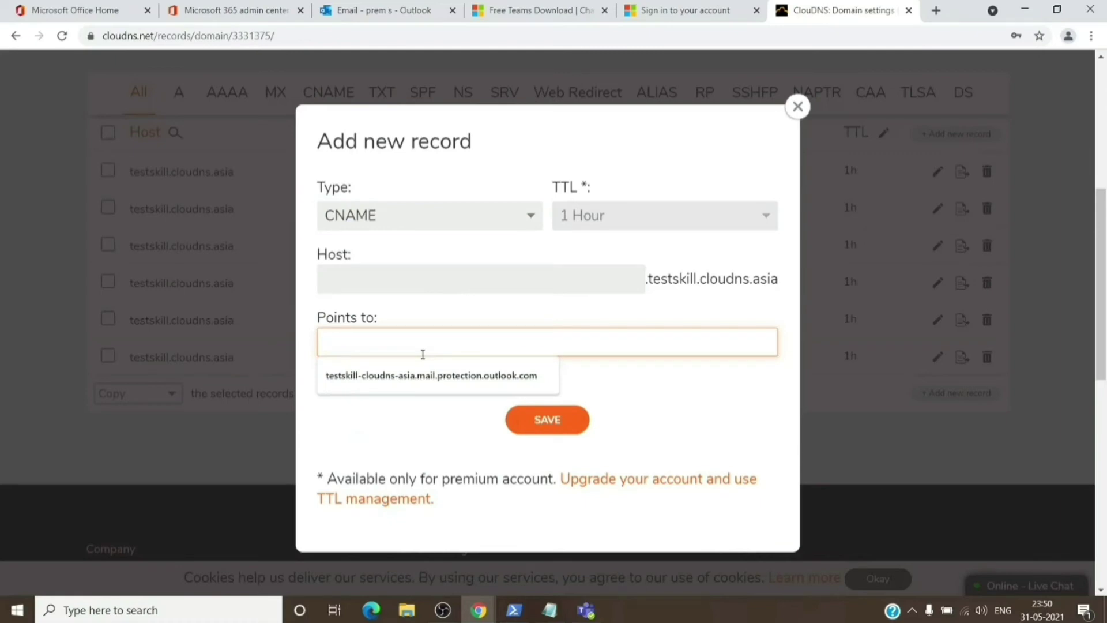
{"action": "key", "text": "ctrl+v"}
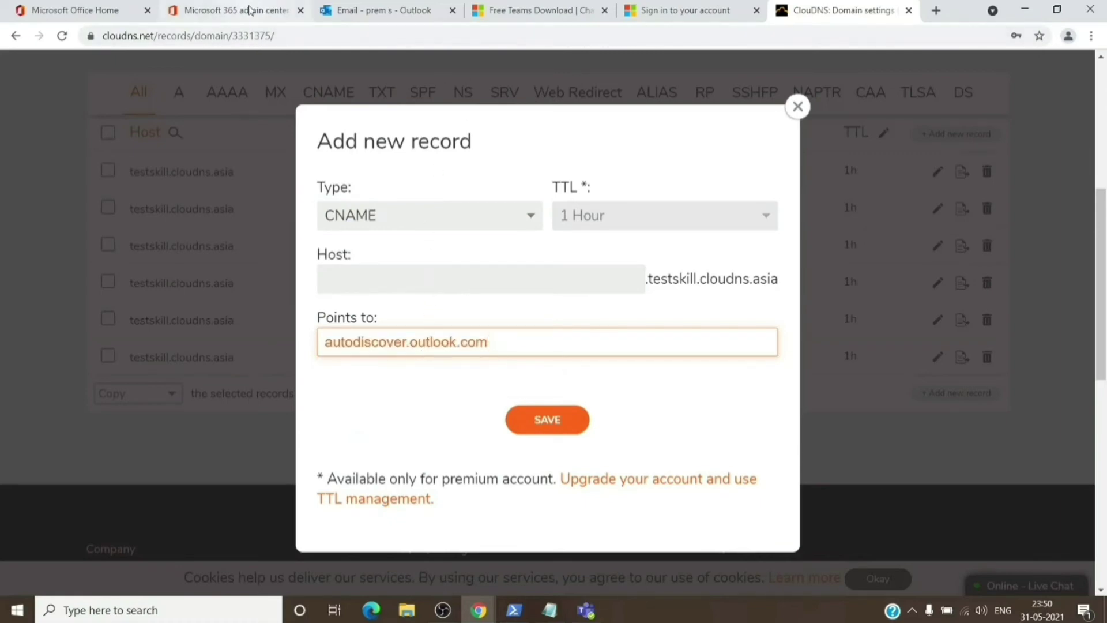
Step: Set the CNAME Host to autodiscover and save the record
{"action": "left_click", "coordinate": [271, 13]}
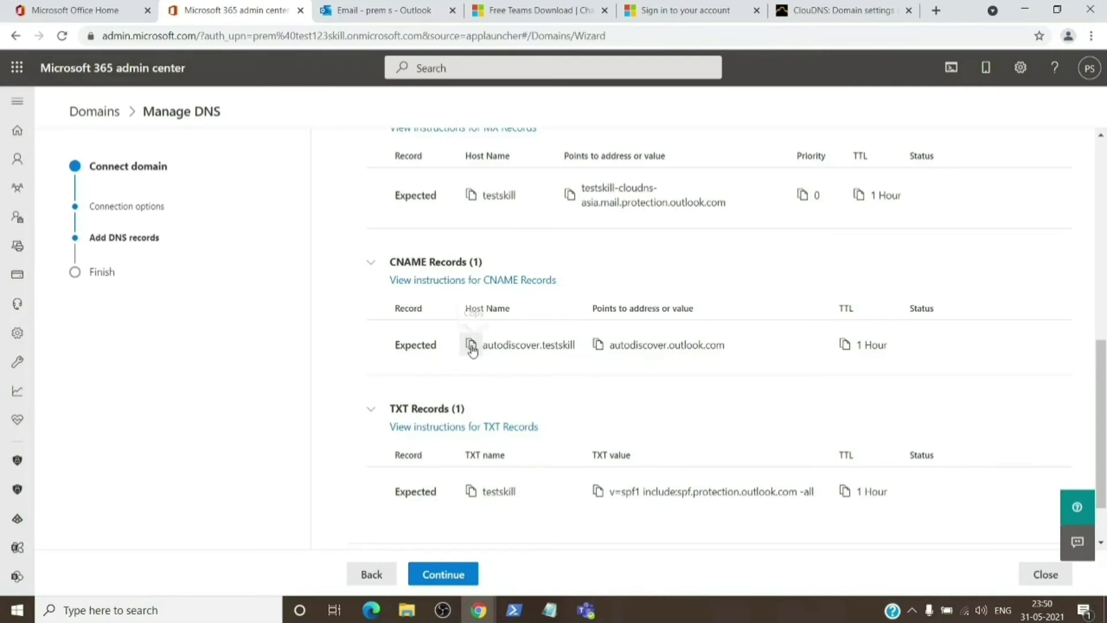
{"action": "left_click", "coordinate": [470, 345]}
{"action": "left_click", "coordinate": [471, 345]}
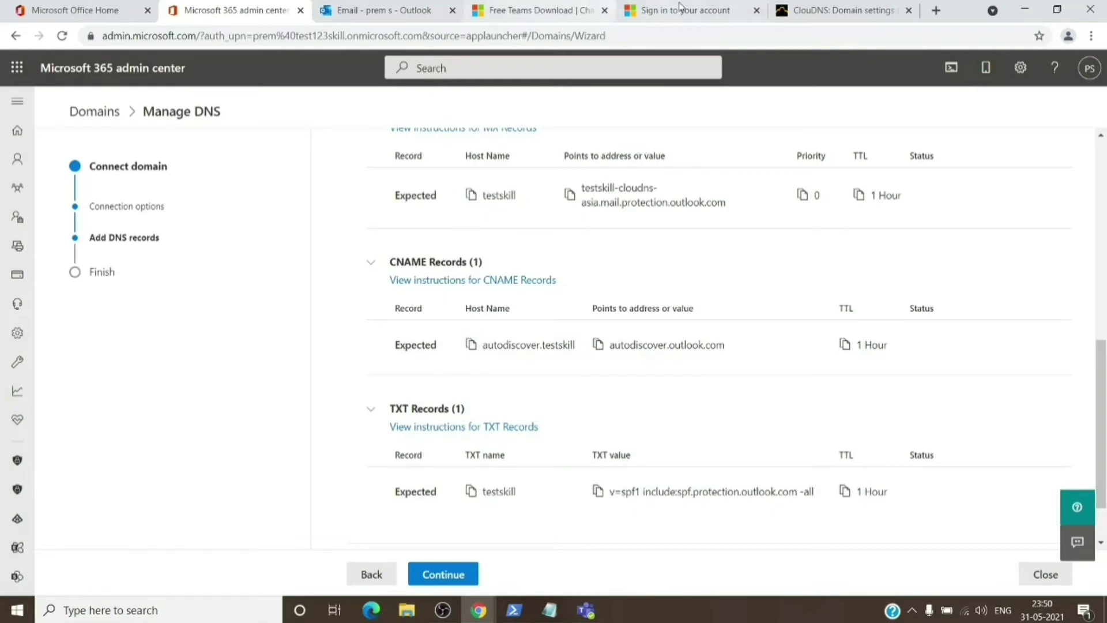
{"action": "left_click", "coordinate": [784, 11]}
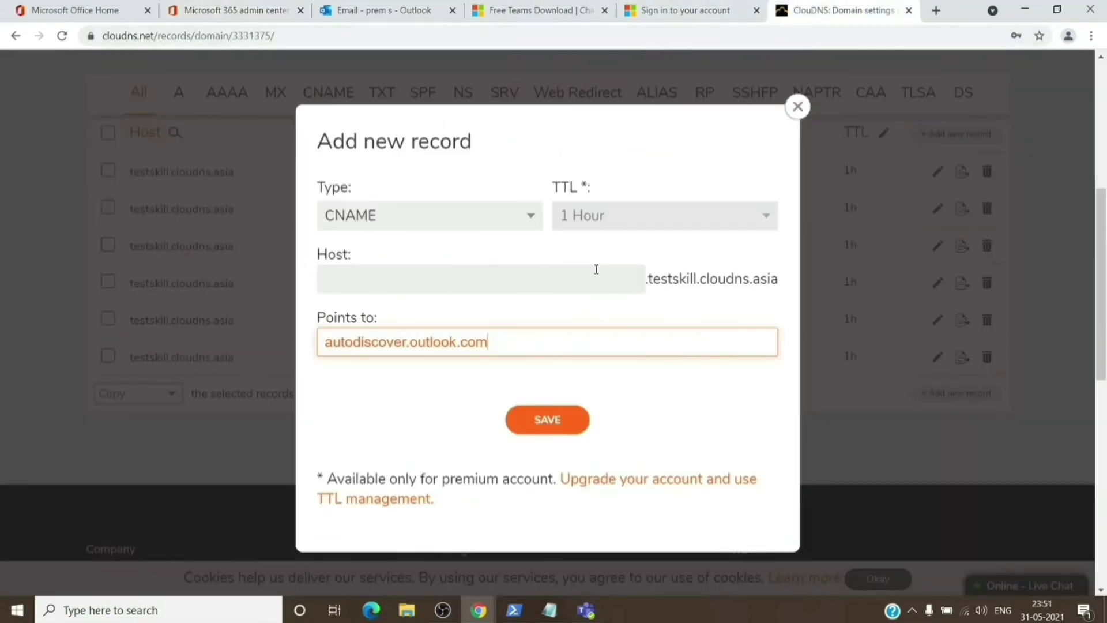
{"action": "left_click_drag", "start_coordinate": [698, 279], "coordinate": [648, 279]}
{"action": "left_click", "coordinate": [457, 280]}
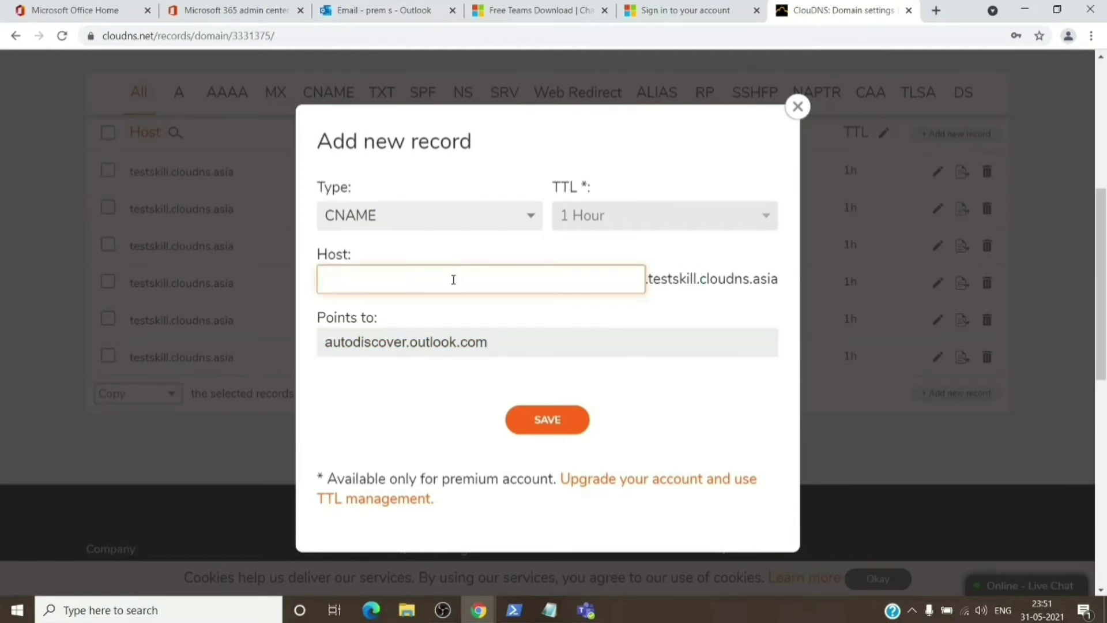
{"action": "key", "text": "ctrl+v"}
{"action": "left_click_drag", "start_coordinate": [482, 278], "coordinate": [412, 283]}
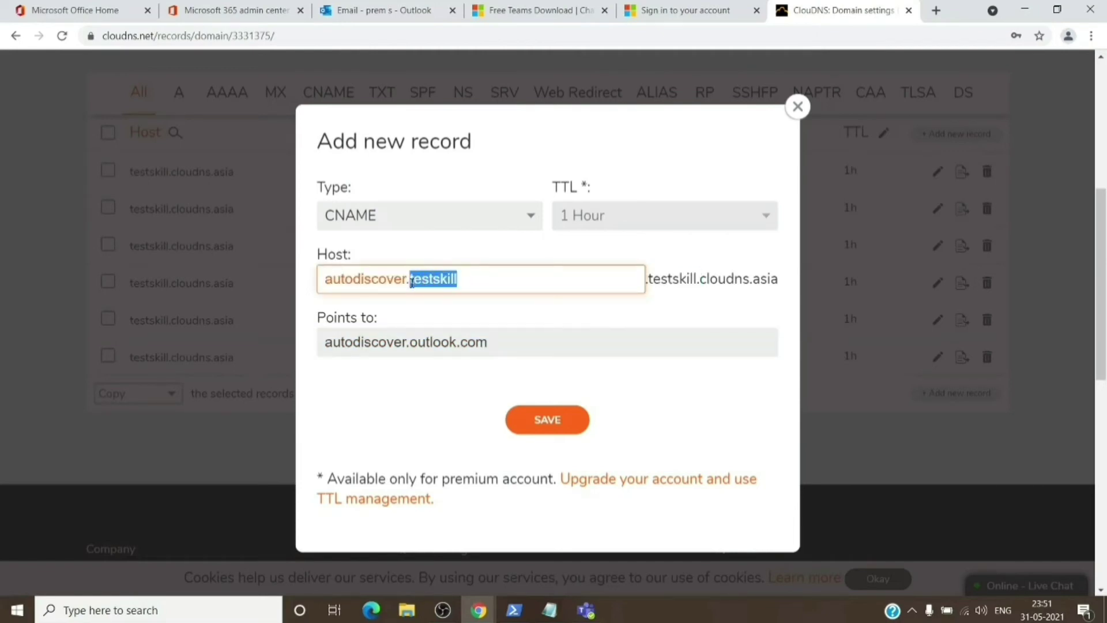
{"action": "key", "text": "BackSpace"}
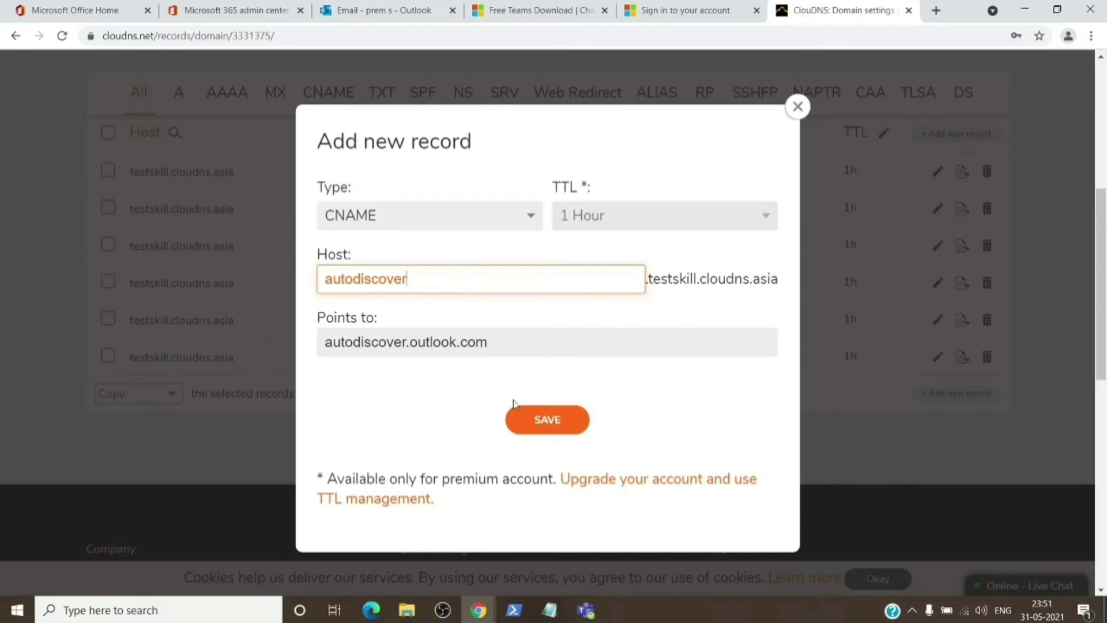
{"action": "left_click", "coordinate": [538, 419]}
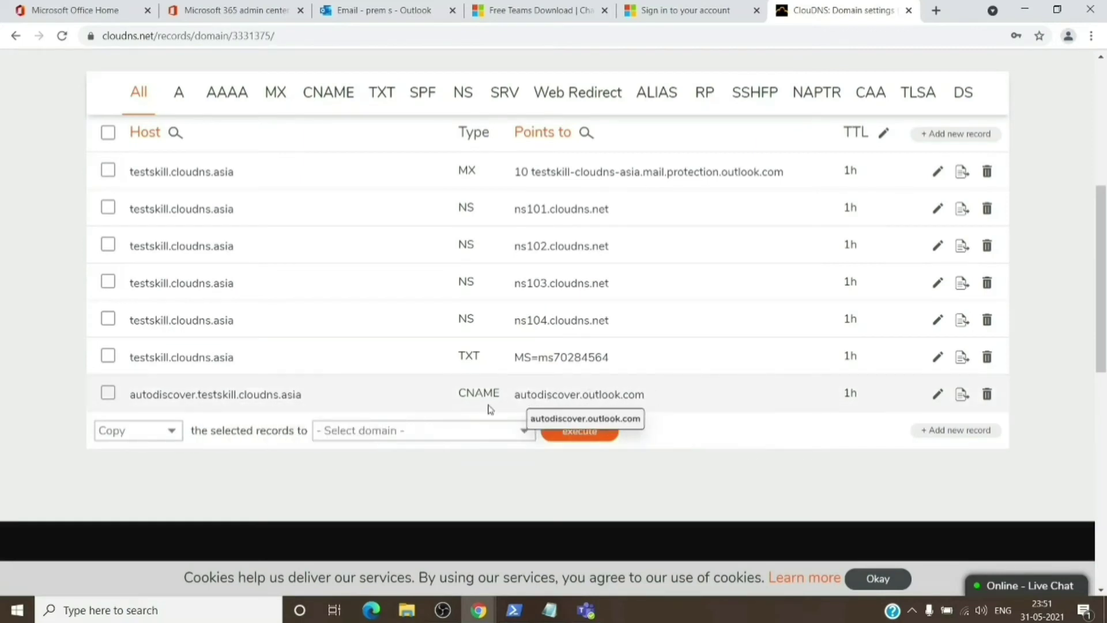
Step: Copy the SPF value v=spf1 include:spf.protection.outlook.com -all and return to ClouDNS
{"action": "left_click", "coordinate": [213, 7]}
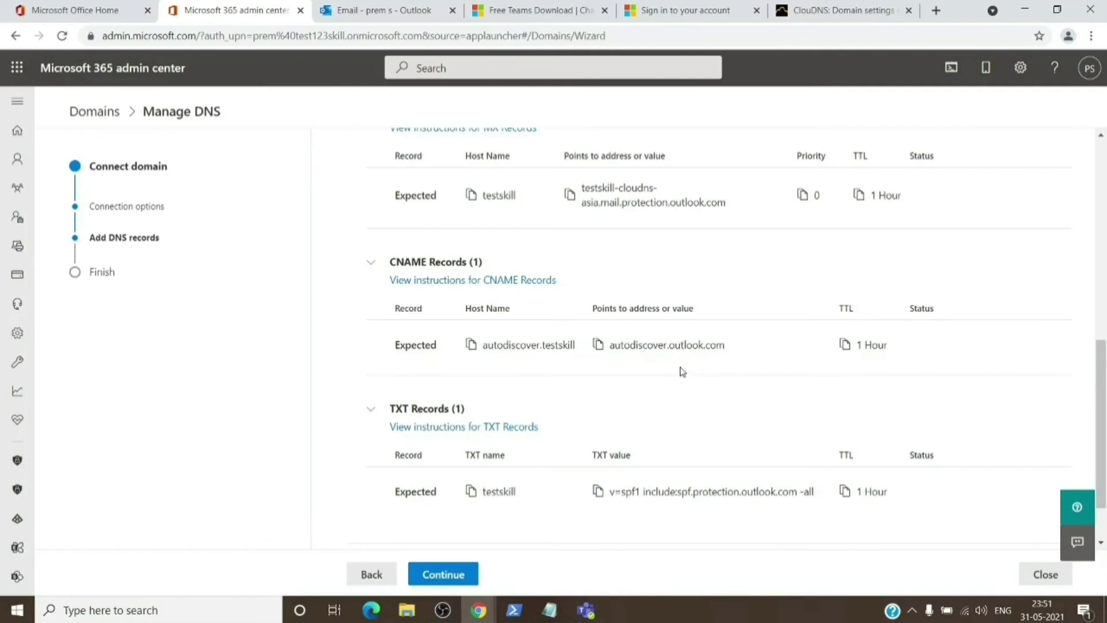
{"action": "scroll", "coordinate": [680, 371], "scroll_direction": "down", "scroll_amount": 1}
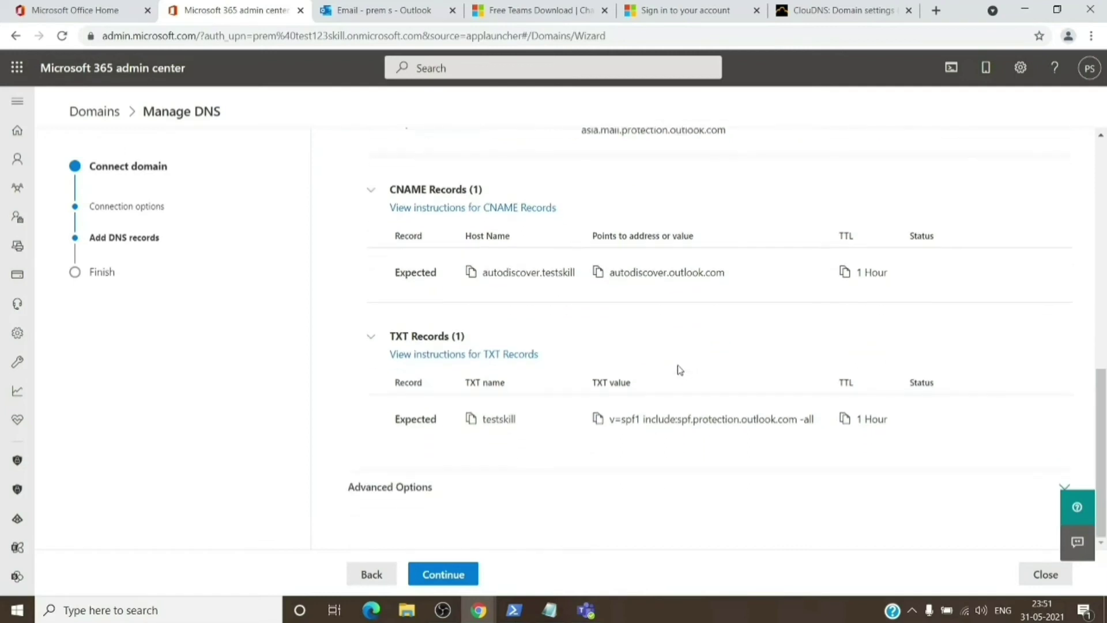
{"action": "left_click", "coordinate": [596, 425]}
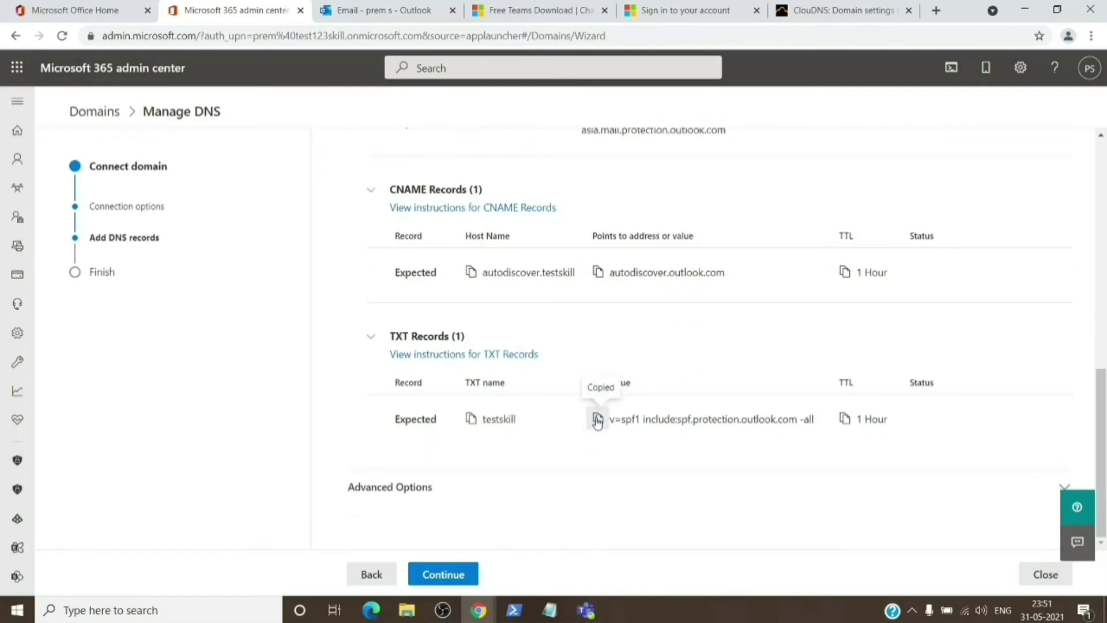
{"action": "left_click", "coordinate": [801, 10]}
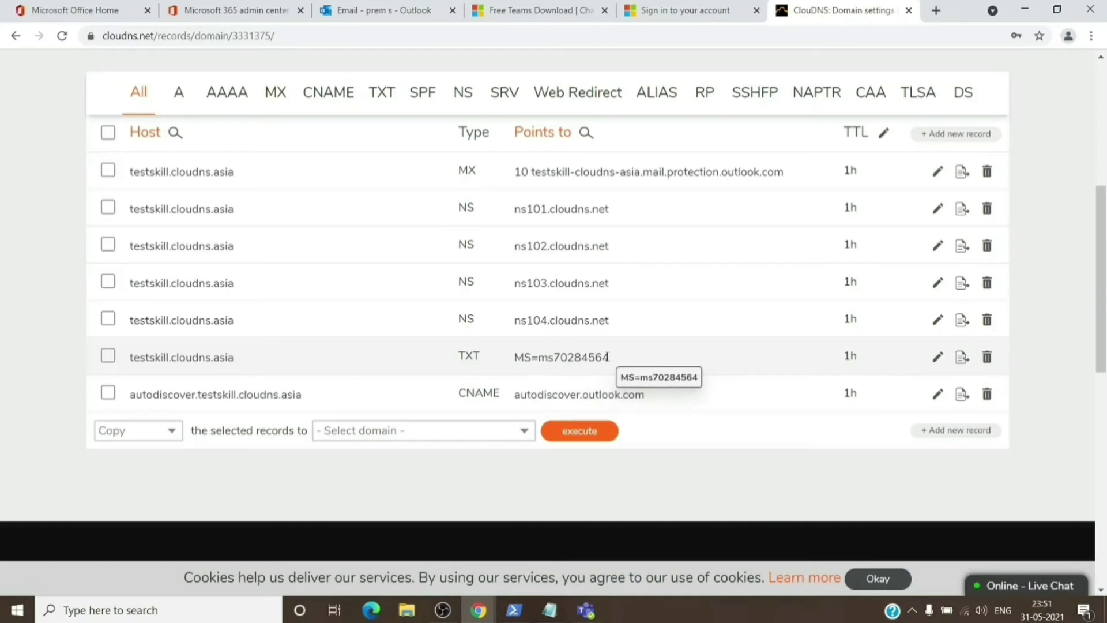
Step: Save a ClouDNS TXT record containing v=spf1 include:spf.protection.outlook.com -all, then return to the admin center
{"action": "left_click", "coordinate": [929, 429]}
{"action": "left_click", "coordinate": [475, 367]}
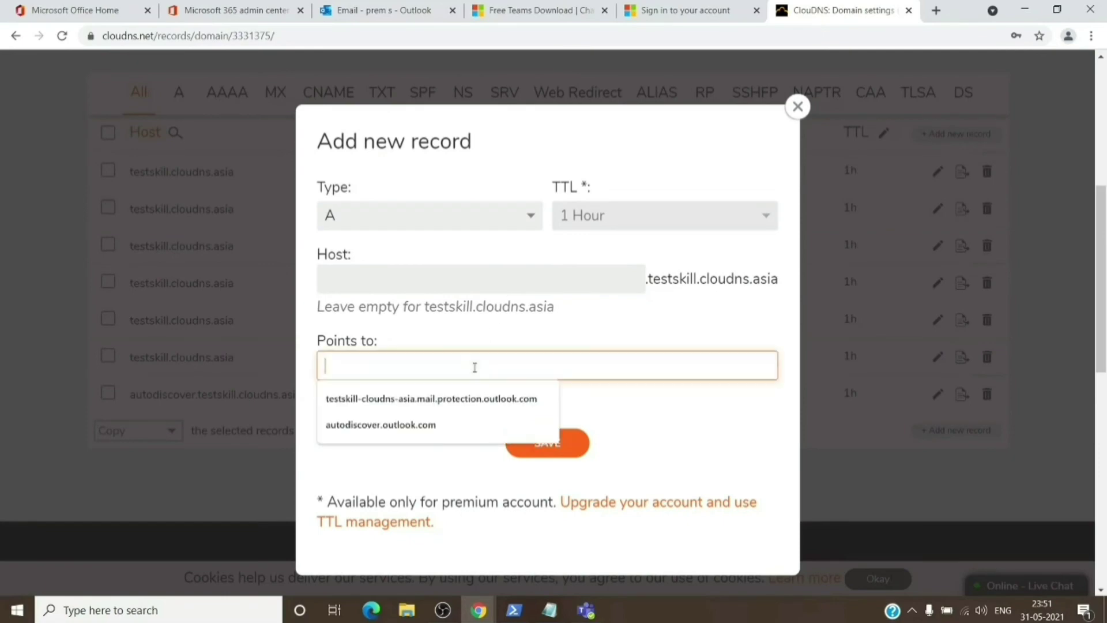
{"action": "key", "text": "ctrl+v"}
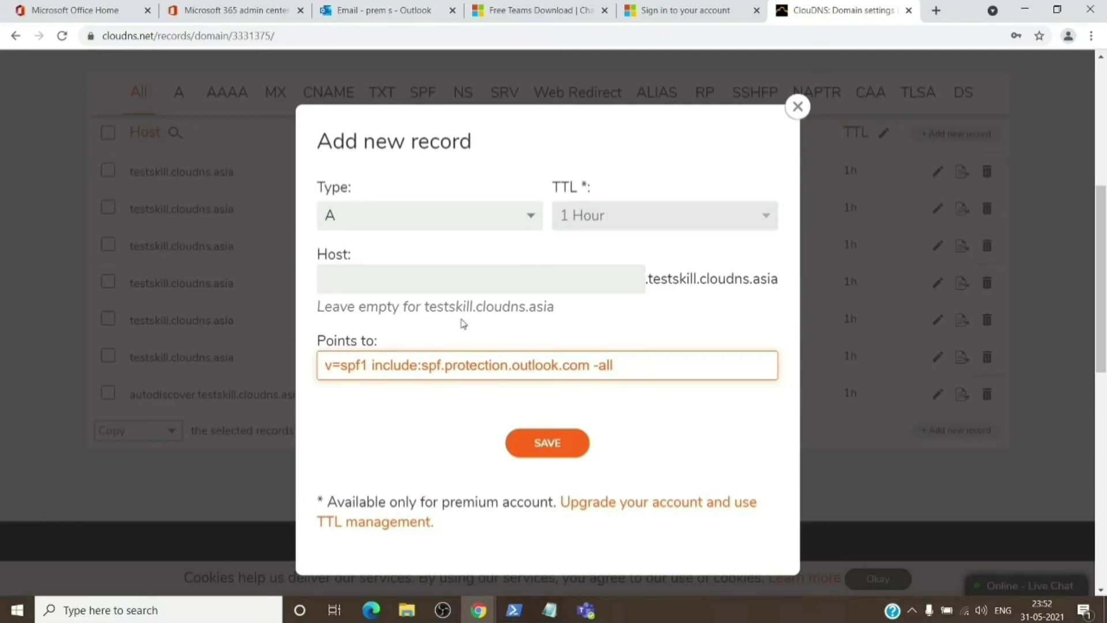
{"action": "left_click", "coordinate": [238, 17]}
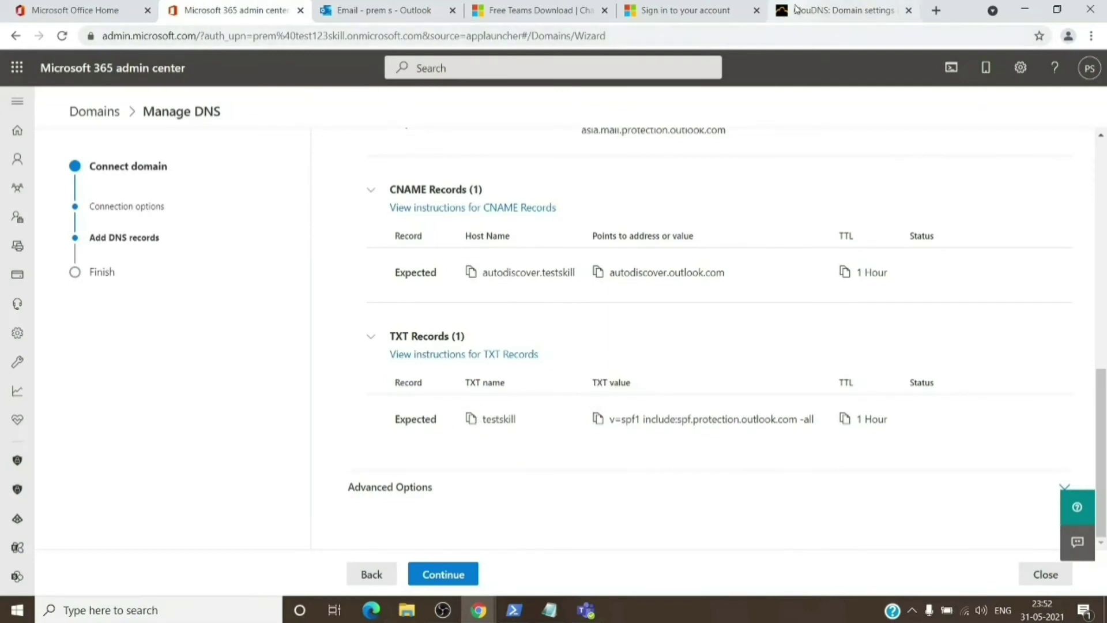
{"action": "left_click", "coordinate": [839, 10]}
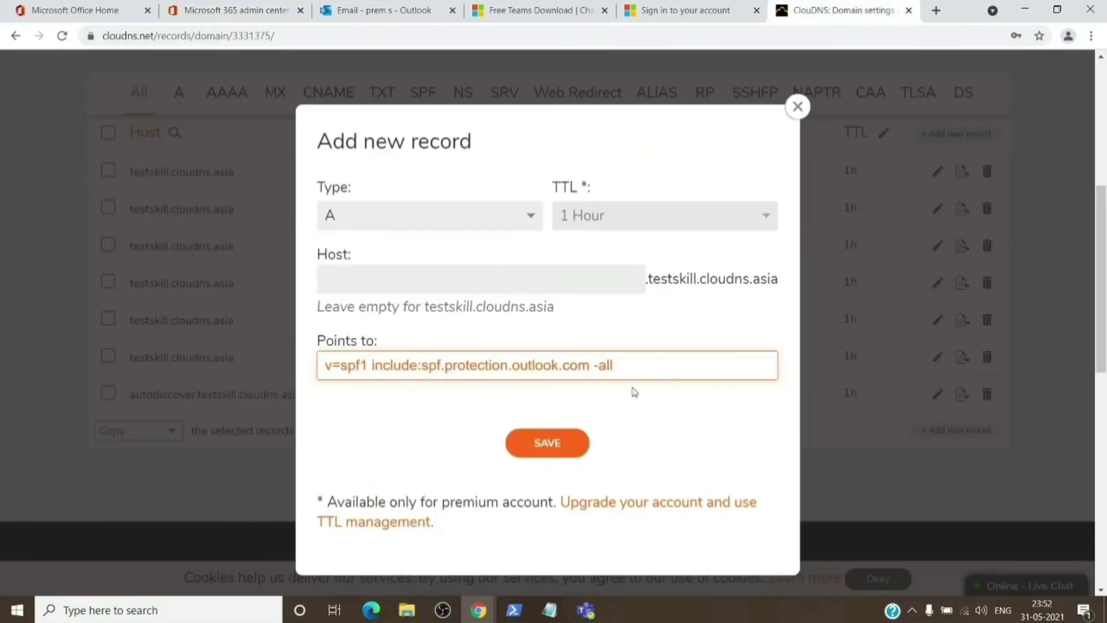
{"action": "left_click", "coordinate": [416, 214]}
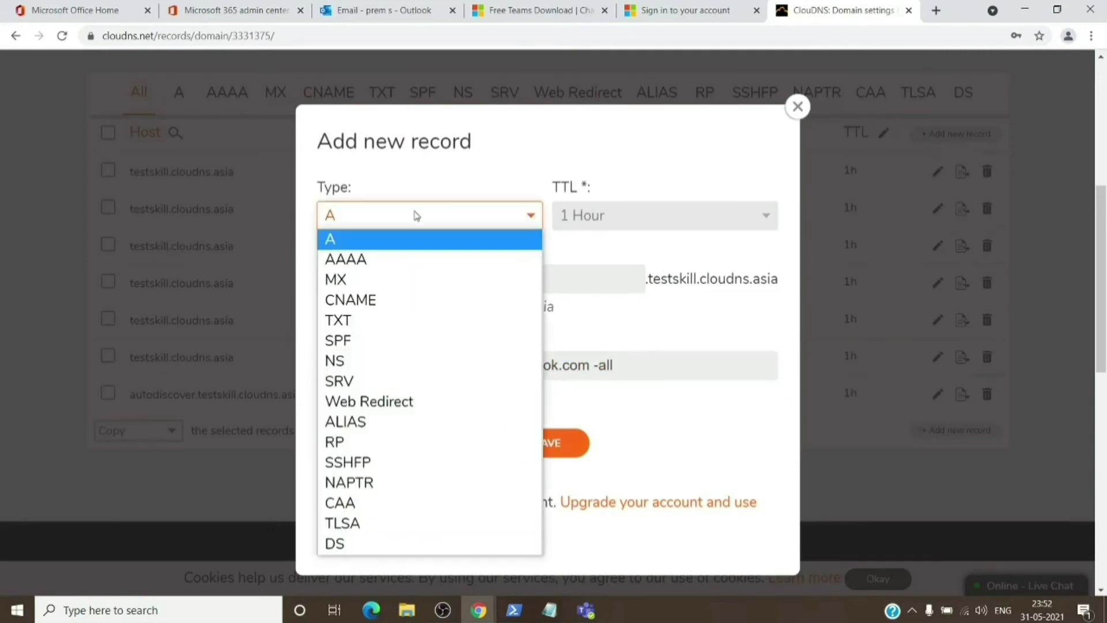
{"action": "left_click", "coordinate": [375, 331]}
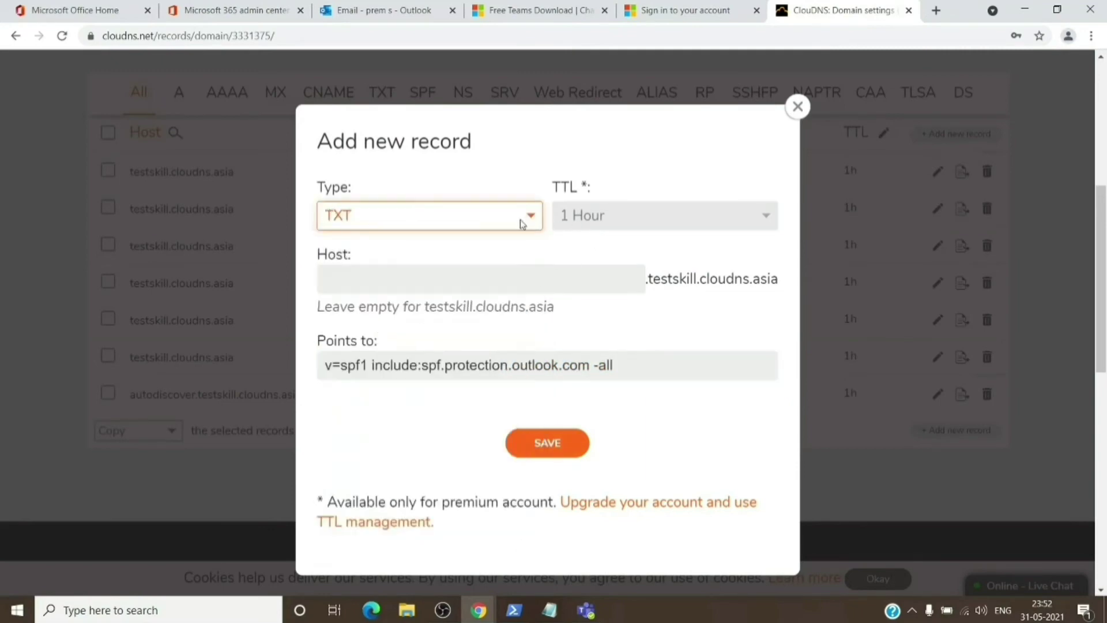
{"action": "left_click", "coordinate": [542, 446]}
{"action": "key", "text": "ctrl+2"}
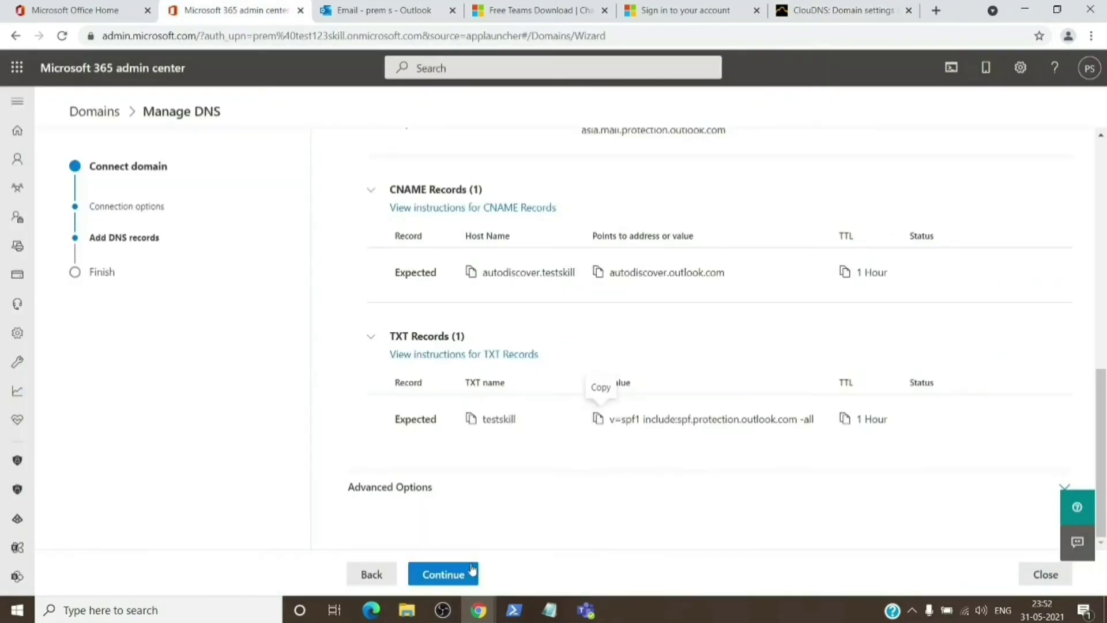
Step: Run the DNS check, review the MX/CNAME/TXT status tables, and recheck until only TXT is missing
{"action": "left_click", "coordinate": [461, 577]}
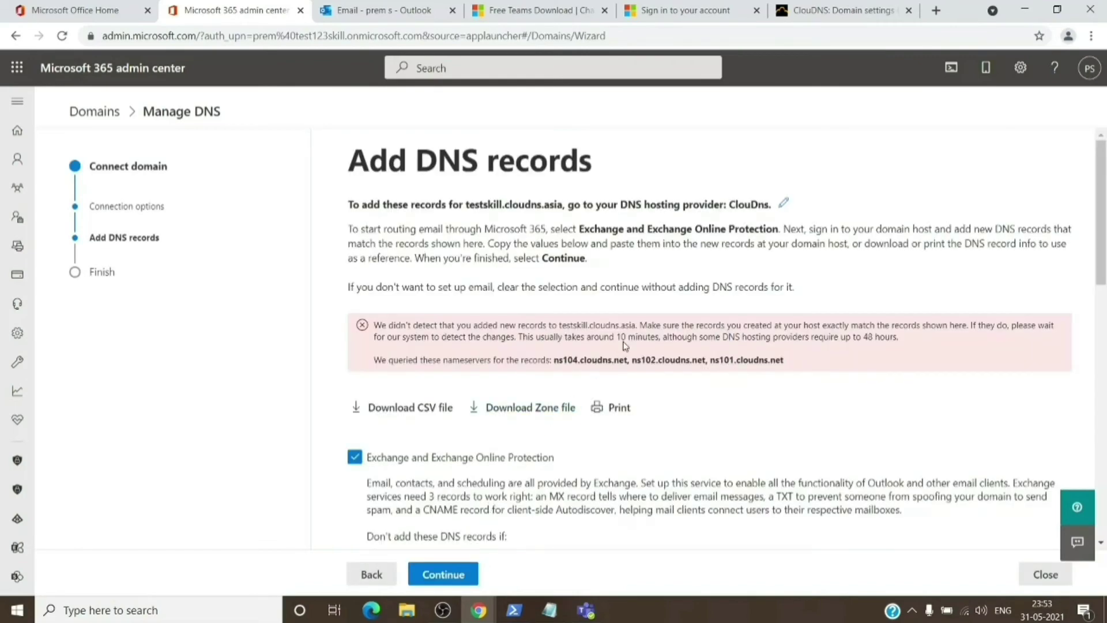
{"action": "scroll", "coordinate": [617, 340], "scroll_direction": "down", "scroll_amount": 7}
{"action": "scroll", "coordinate": [636, 339], "scroll_direction": "down", "scroll_amount": 1}
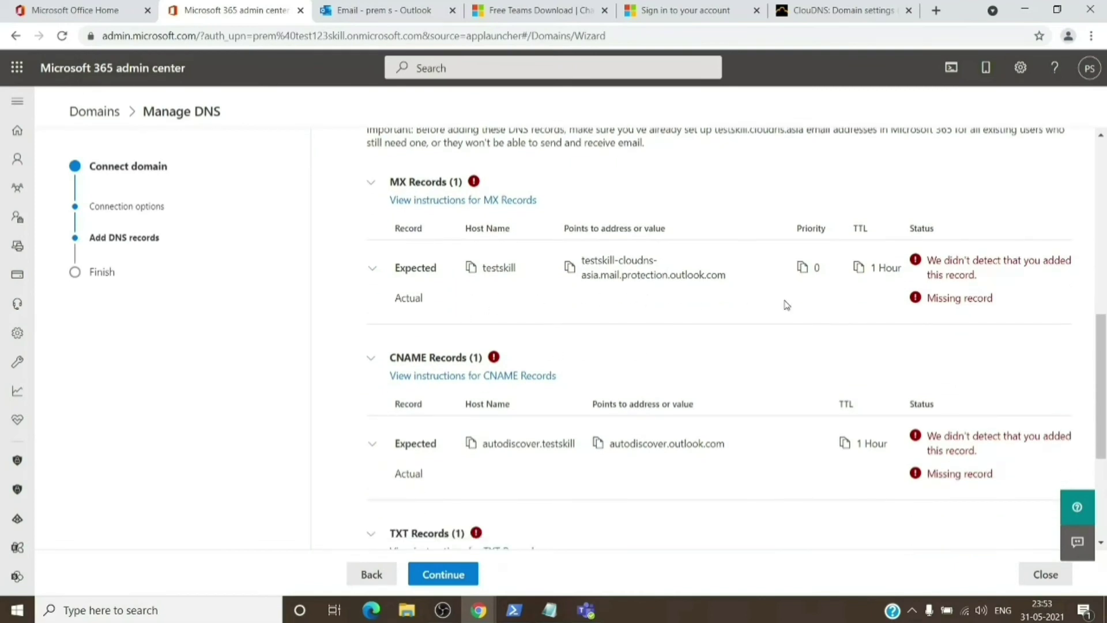
{"action": "scroll", "coordinate": [565, 400], "scroll_direction": "down", "scroll_amount": 3}
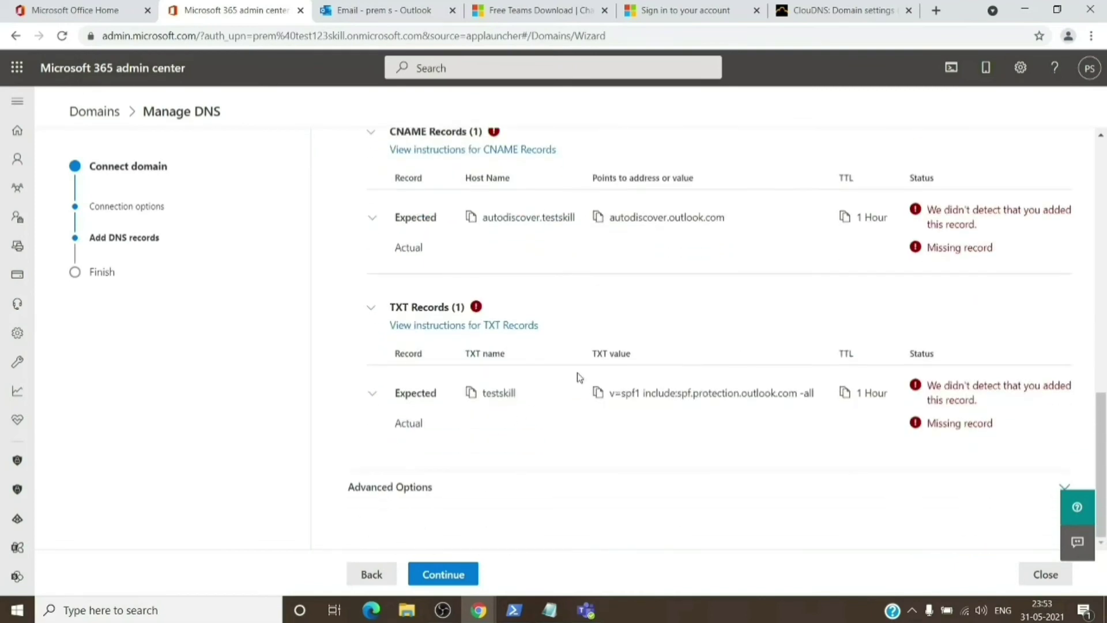
{"action": "scroll", "coordinate": [579, 376], "scroll_direction": "up", "scroll_amount": 2}
{"action": "scroll", "coordinate": [578, 376], "scroll_direction": "up", "scroll_amount": 2}
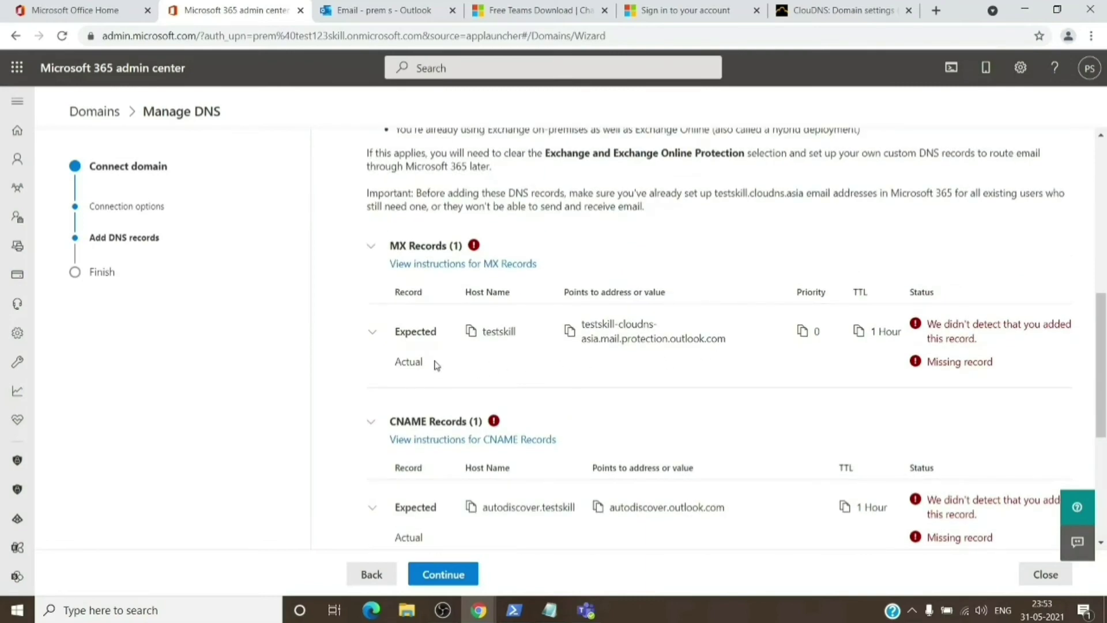
{"action": "left_click_drag", "start_coordinate": [410, 362], "coordinate": [424, 362]}
{"action": "left_click_drag", "start_coordinate": [936, 363], "coordinate": [992, 362]}
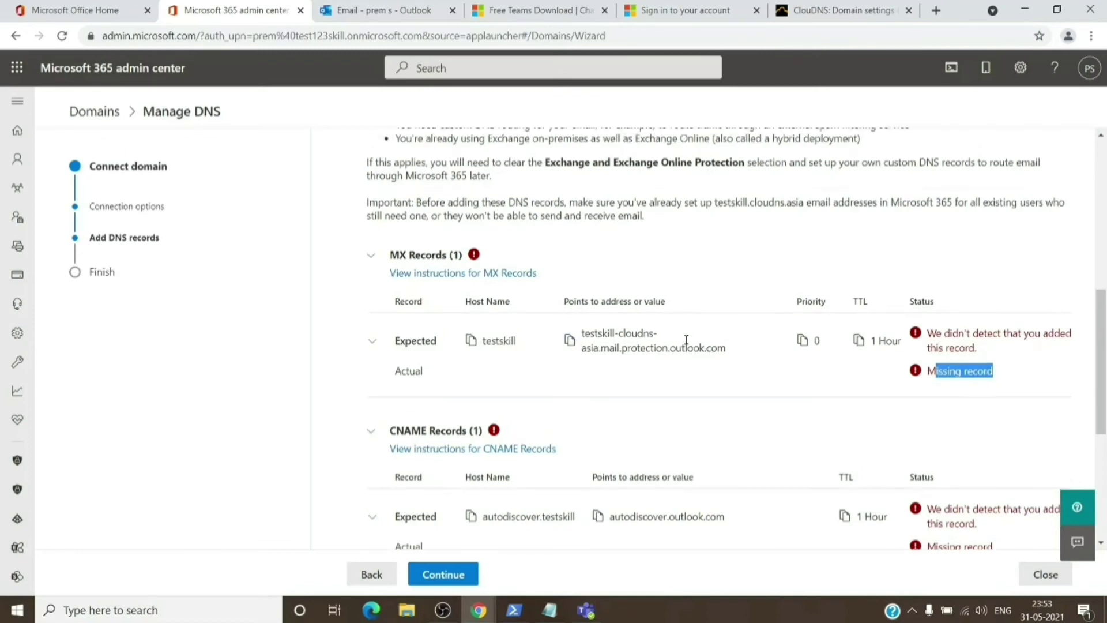
{"action": "scroll", "coordinate": [686, 343], "scroll_direction": "down", "scroll_amount": 5}
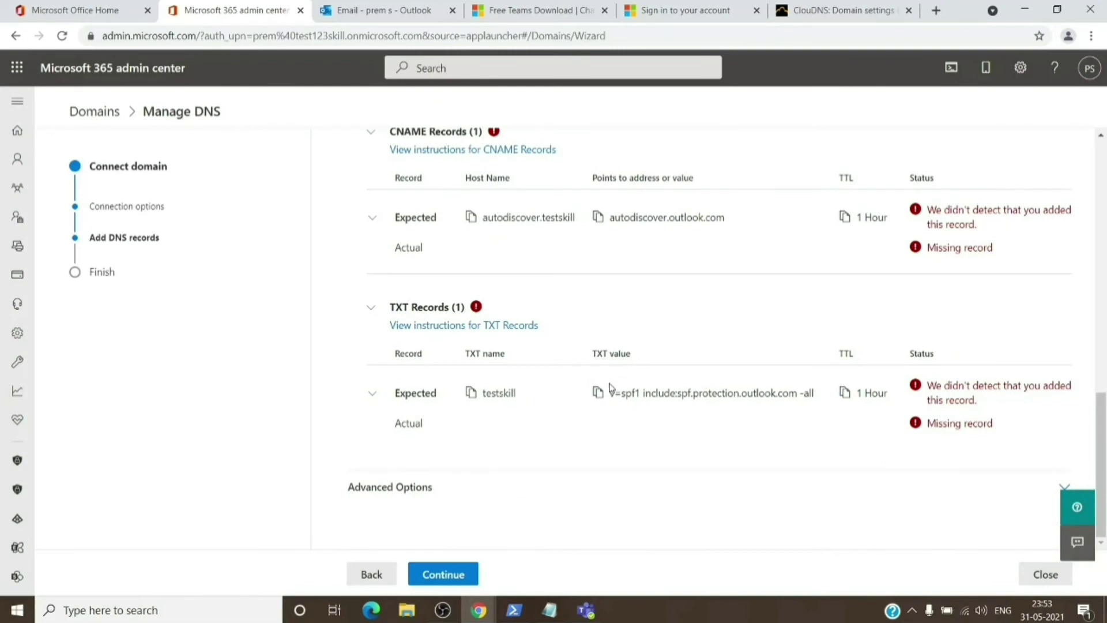
{"action": "left_click", "coordinate": [469, 574]}
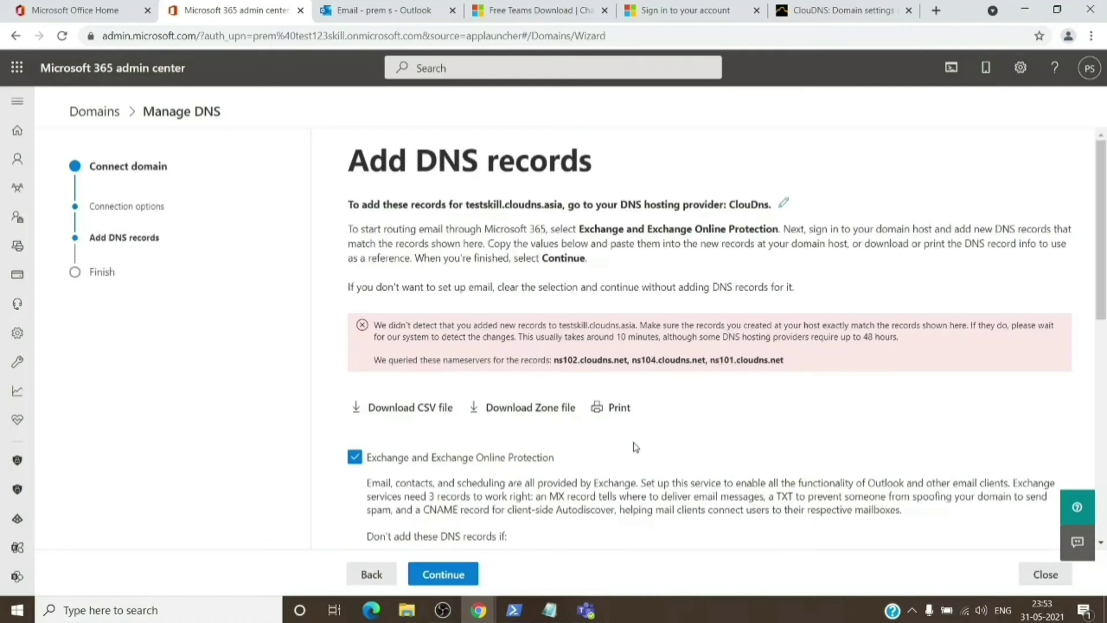
{"action": "left_click_drag", "start_coordinate": [429, 327], "coordinate": [625, 340]}
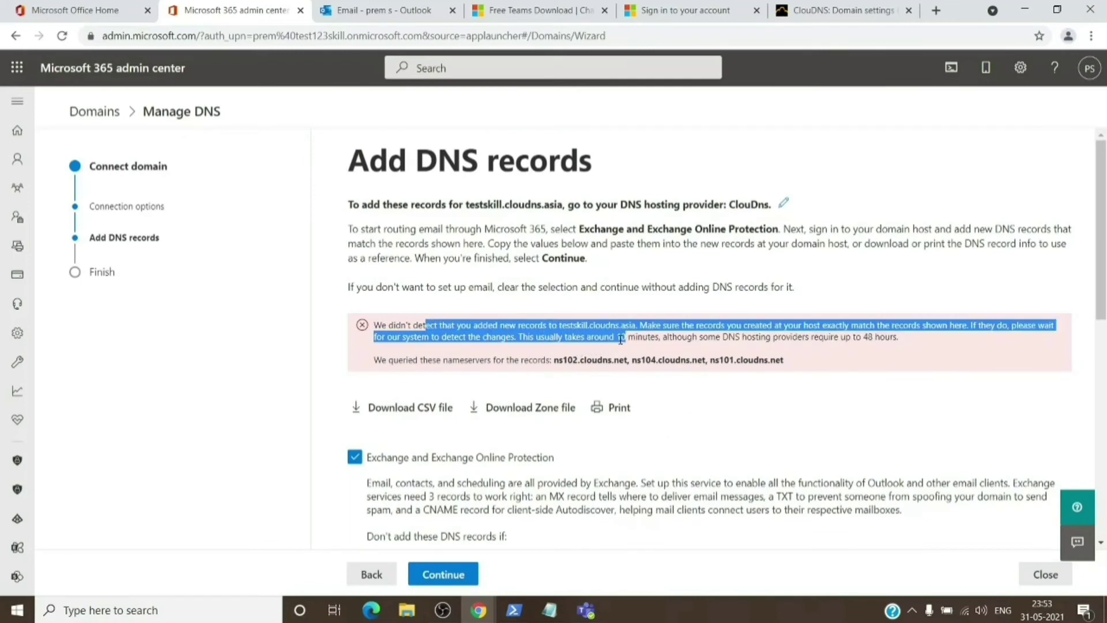
{"action": "scroll", "coordinate": [629, 352], "scroll_direction": "down", "scroll_amount": 8}
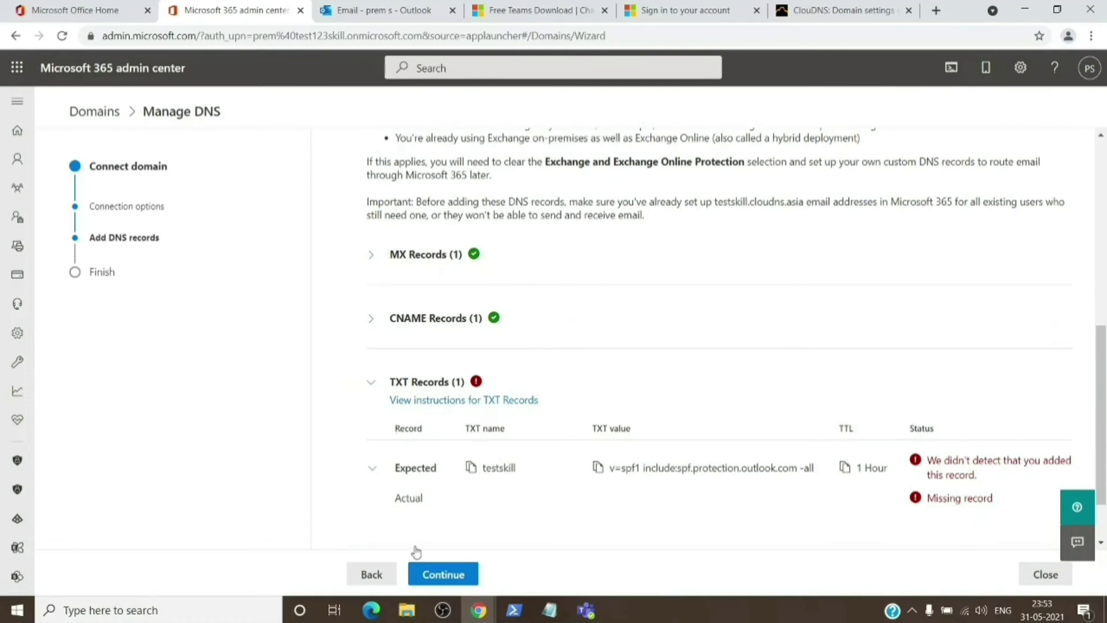
Step: Expand the MX and CNAME check details, rerun the check to complete setup, and switch to ClouDNS
{"action": "left_click", "coordinate": [371, 255]}
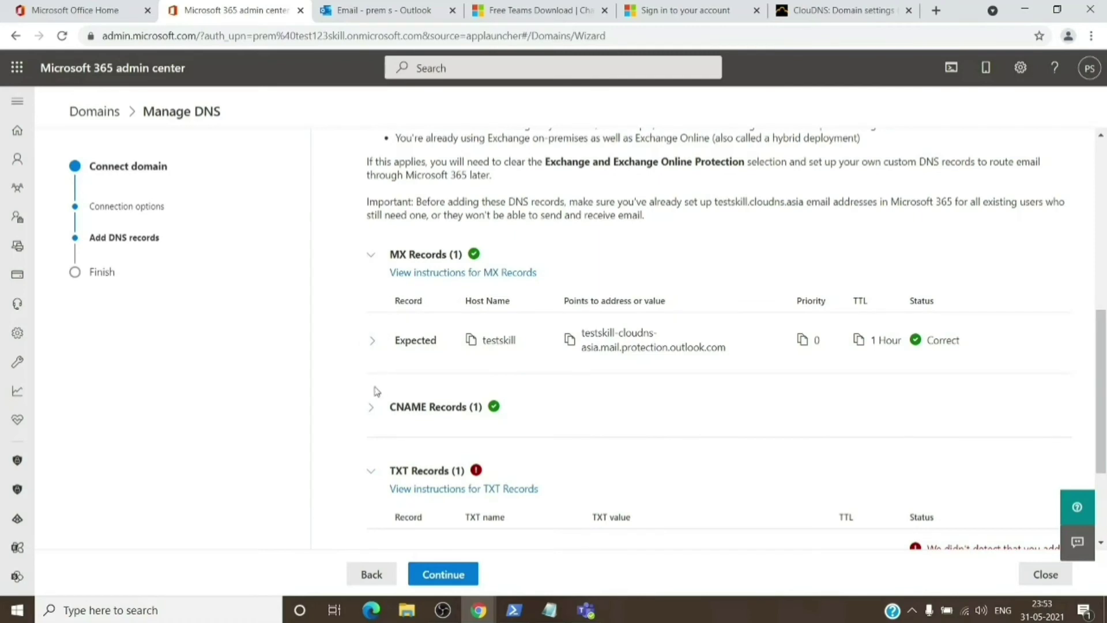
{"action": "left_click", "coordinate": [372, 407]}
{"action": "scroll", "coordinate": [874, 303], "scroll_direction": "down", "scroll_amount": 3}
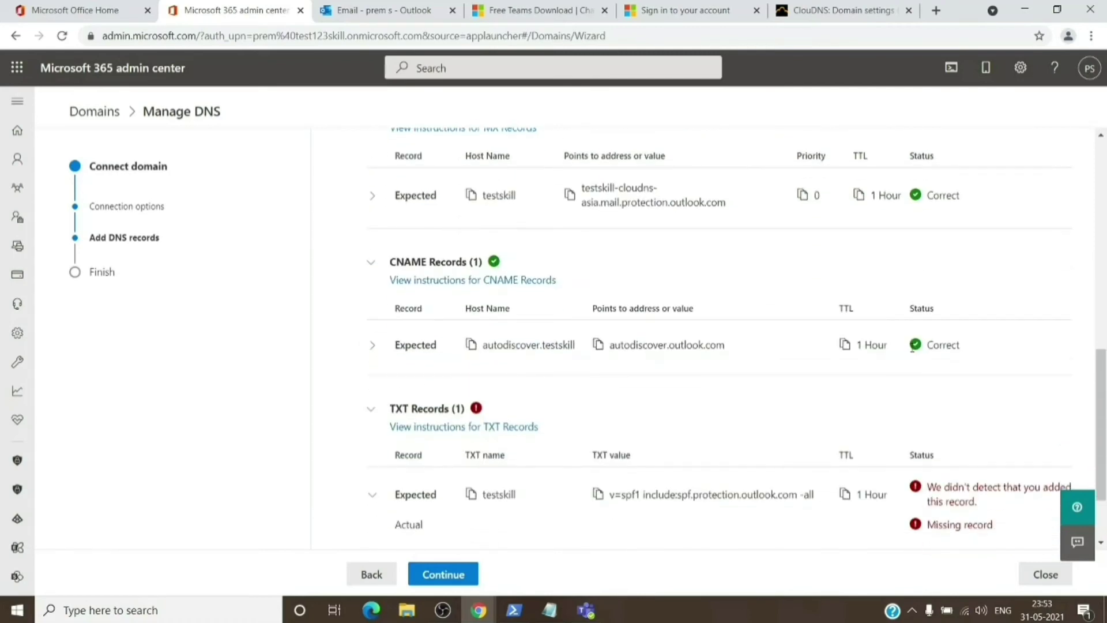
{"action": "scroll", "coordinate": [852, 358], "scroll_direction": "down", "scroll_amount": 2}
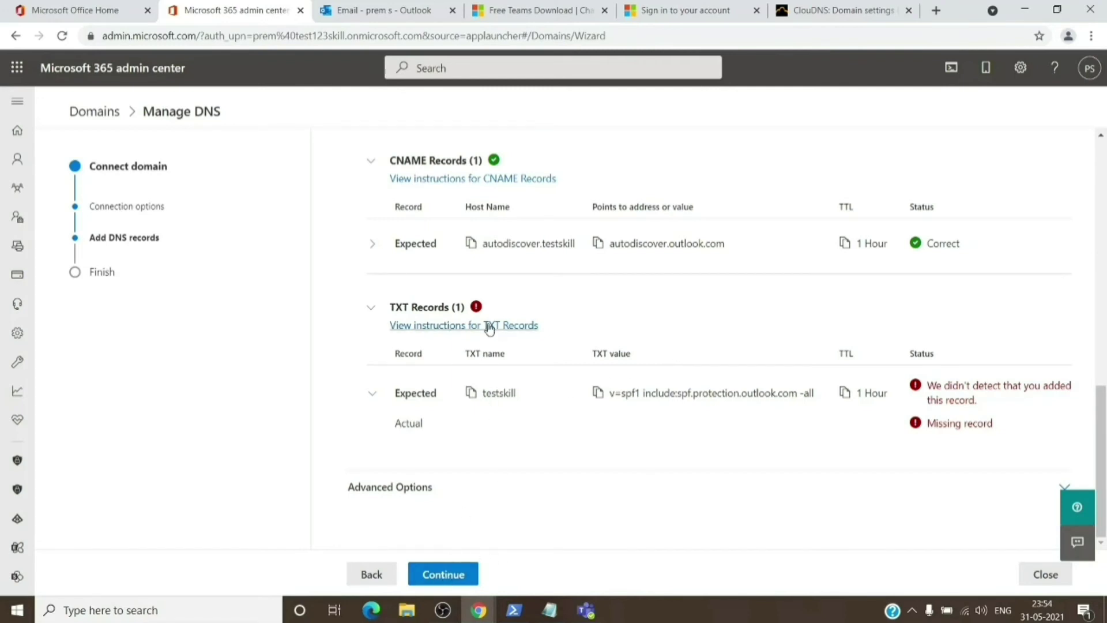
{"action": "left_click", "coordinate": [443, 574]}
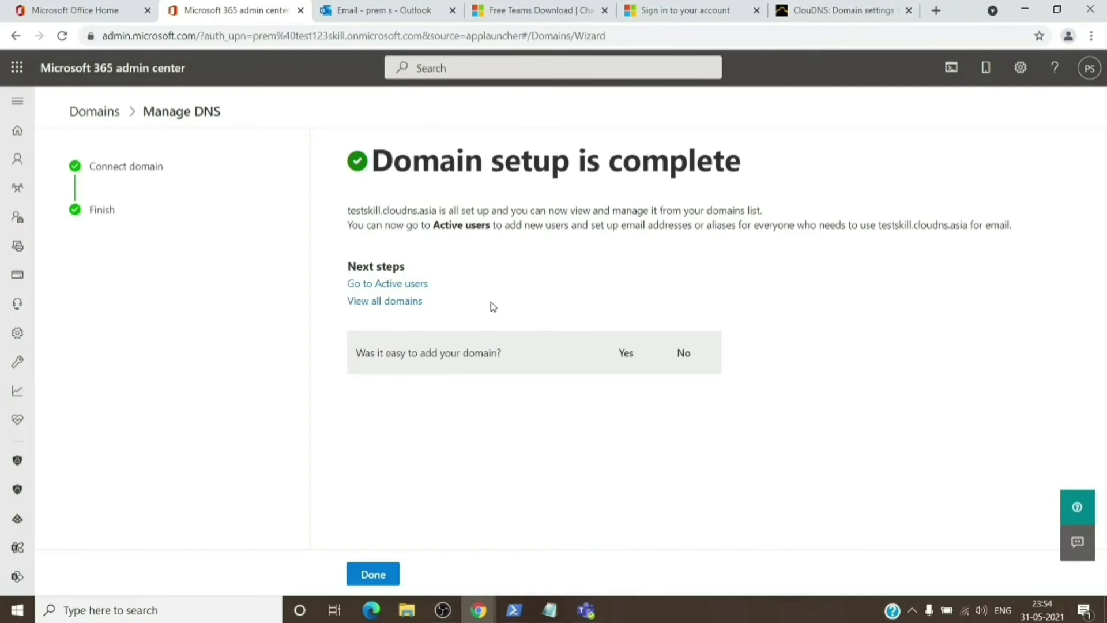
{"action": "key", "text": "ctrl+9"}
{"action": "scroll", "coordinate": [519, 346], "scroll_direction": "down", "scroll_amount": 5}
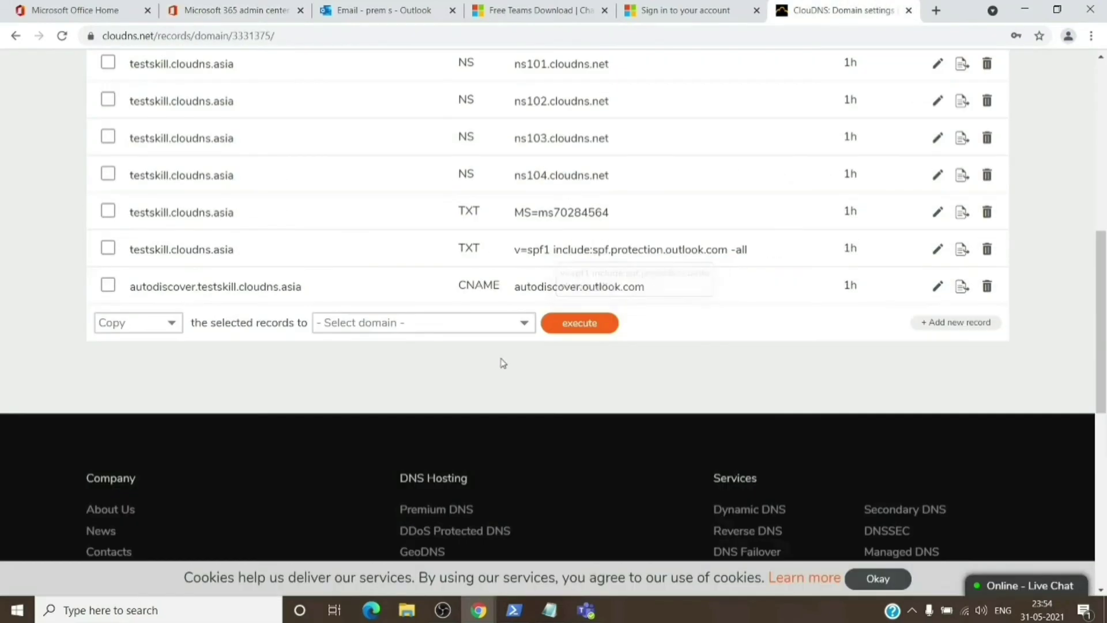
{"action": "scroll", "coordinate": [461, 173], "scroll_direction": "up", "scroll_amount": 6}
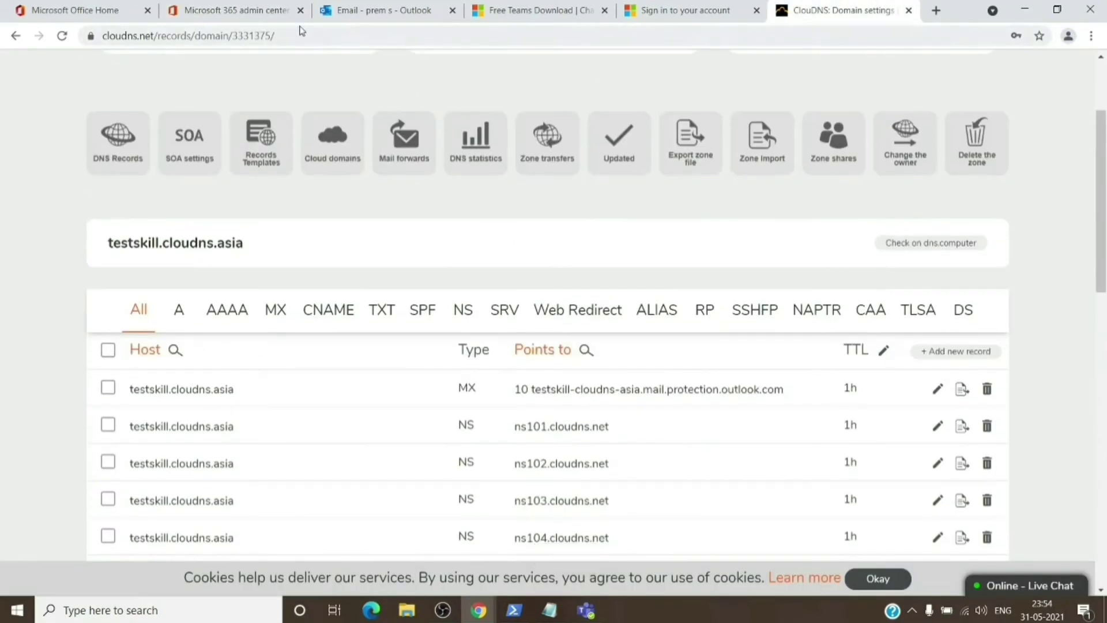
{"action": "left_click", "coordinate": [265, 10]}
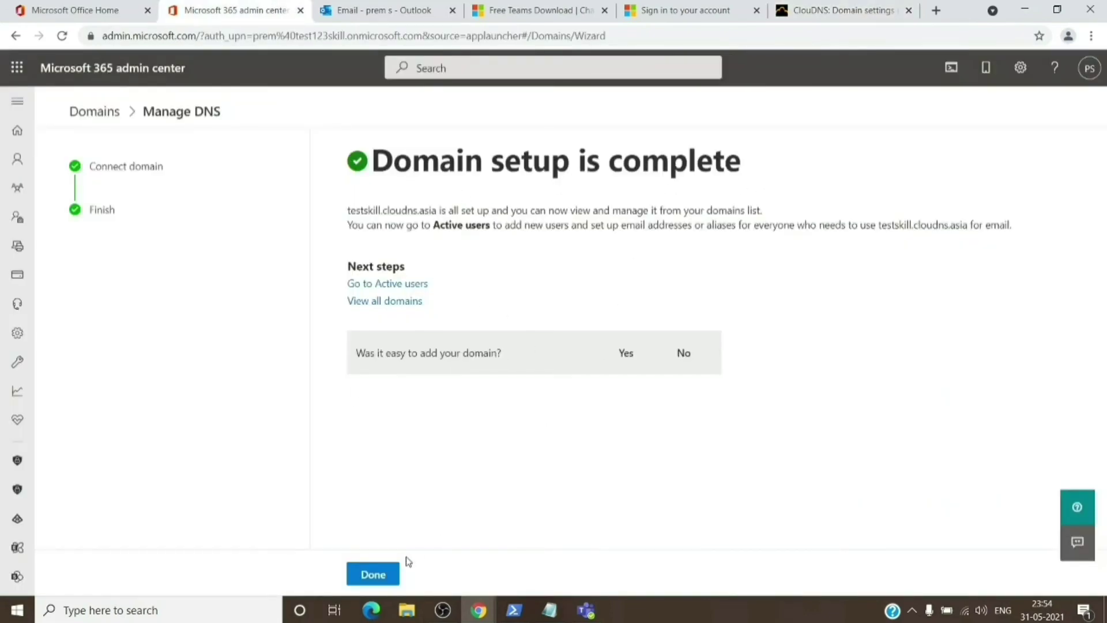
Step: Close the completed domain wizard, scroll its DNS records, and open Users > Active users
{"action": "left_click", "coordinate": [382, 576]}
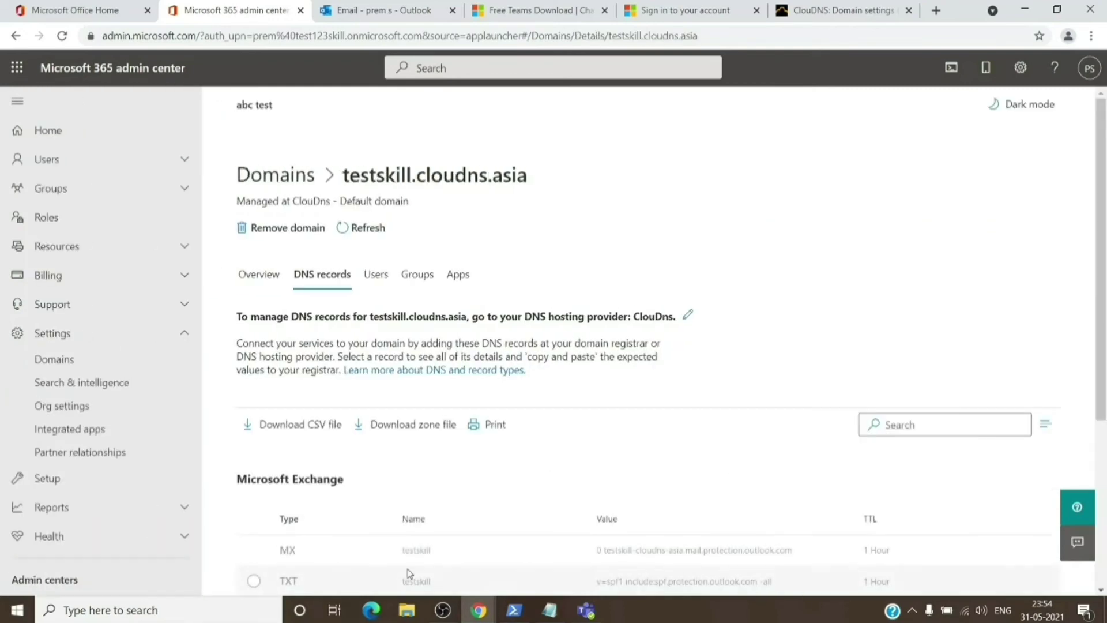
{"action": "scroll", "coordinate": [563, 477], "scroll_direction": "down", "scroll_amount": 3}
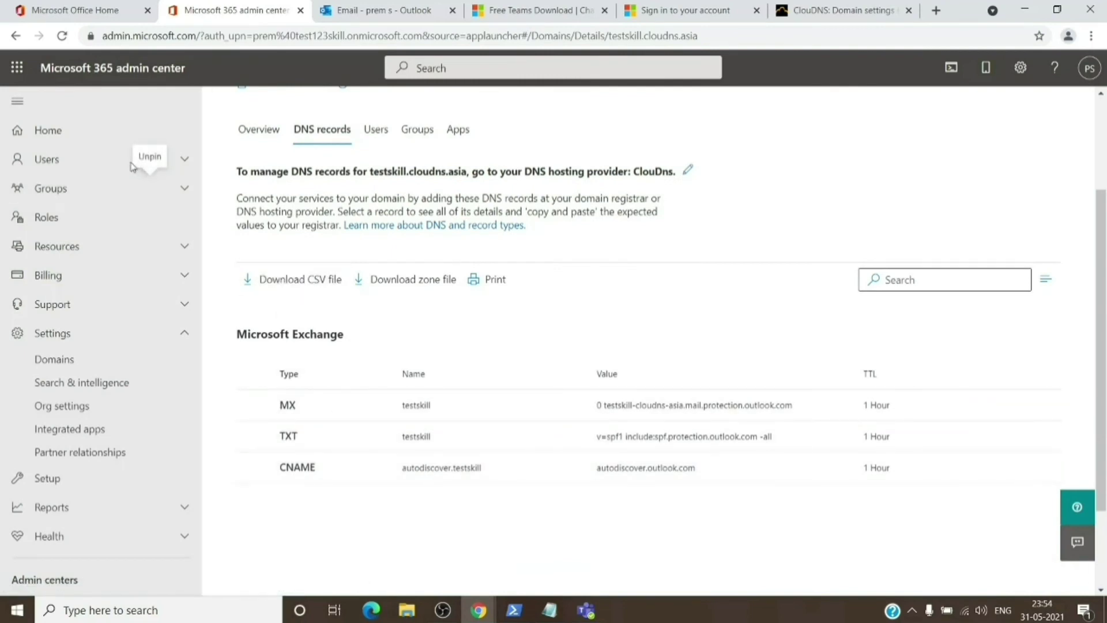
{"action": "left_click", "coordinate": [108, 164]}
{"action": "left_click", "coordinate": [118, 186]}
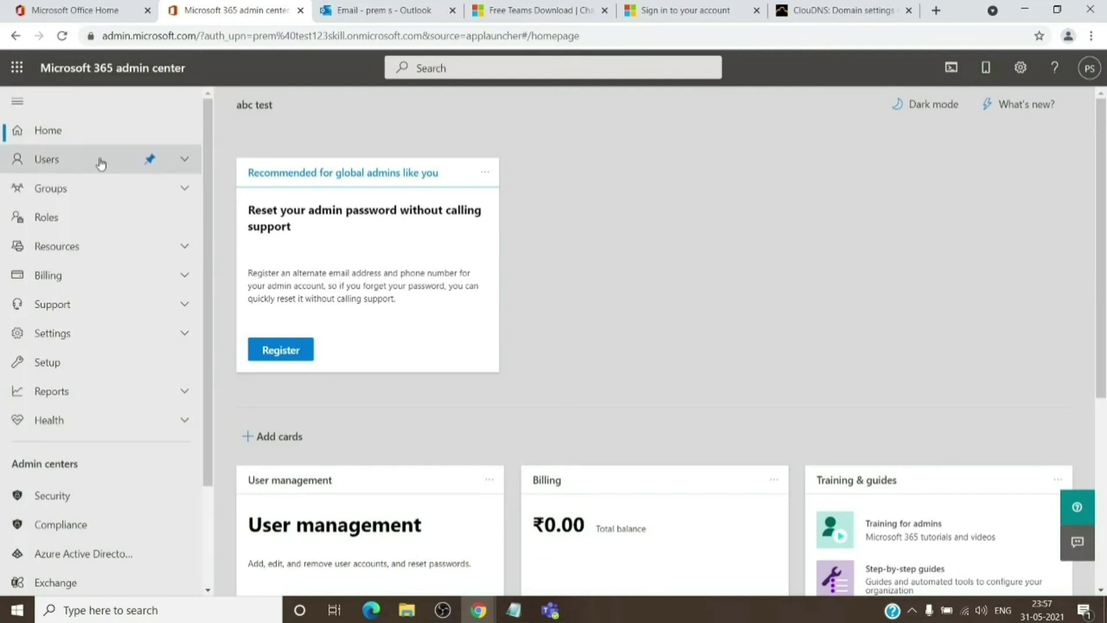
Step: Open Groups > Active groups from the left navigation
{"action": "left_click", "coordinate": [95, 194]}
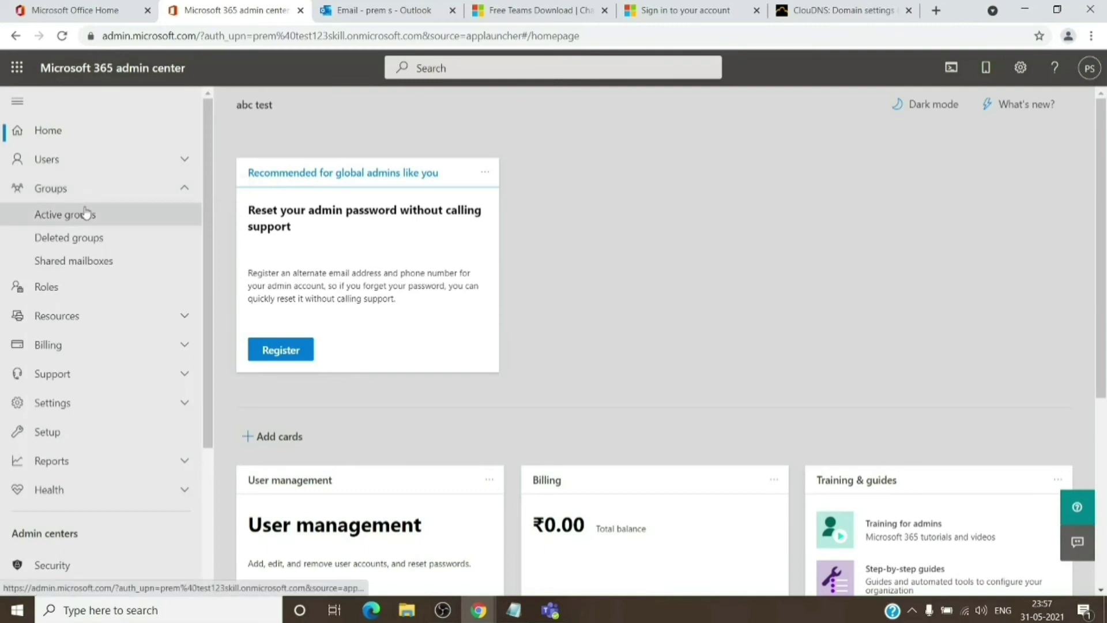
{"action": "left_click", "coordinate": [88, 215]}
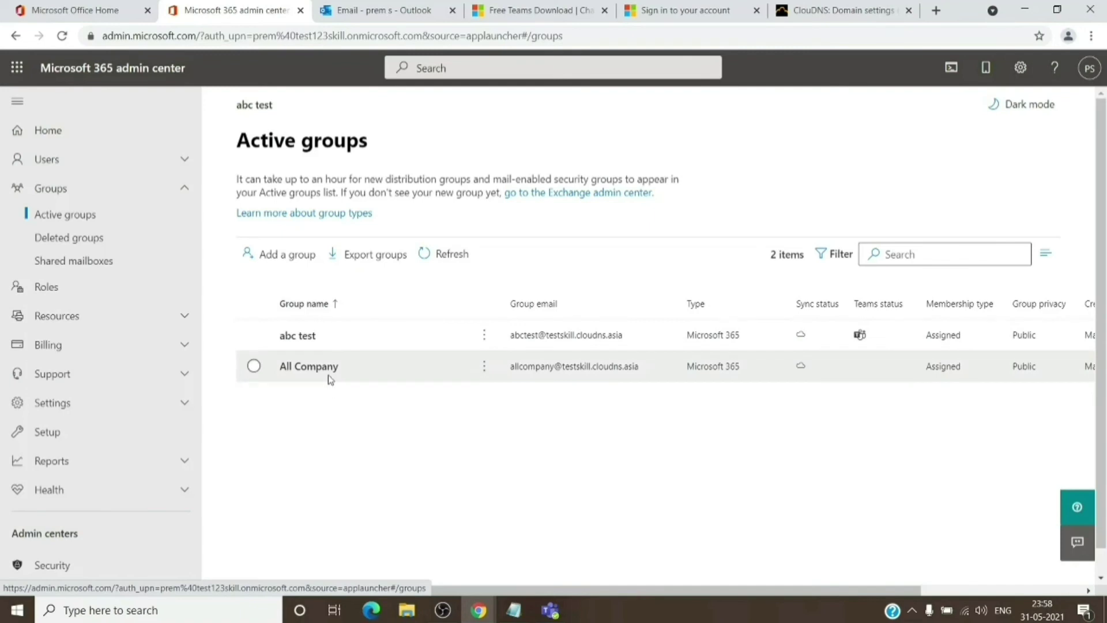
Step: Start adding a new group and choose Microsoft 365 as its type
{"action": "left_click", "coordinate": [275, 257]}
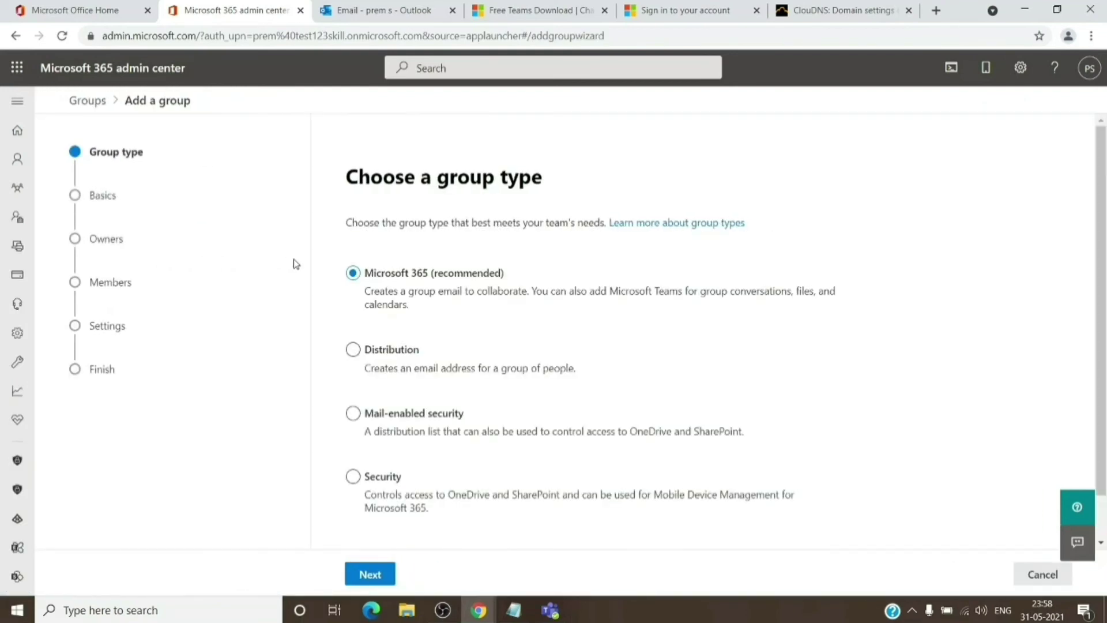
{"action": "scroll", "coordinate": [456, 304], "scroll_direction": "down", "scroll_amount": 1}
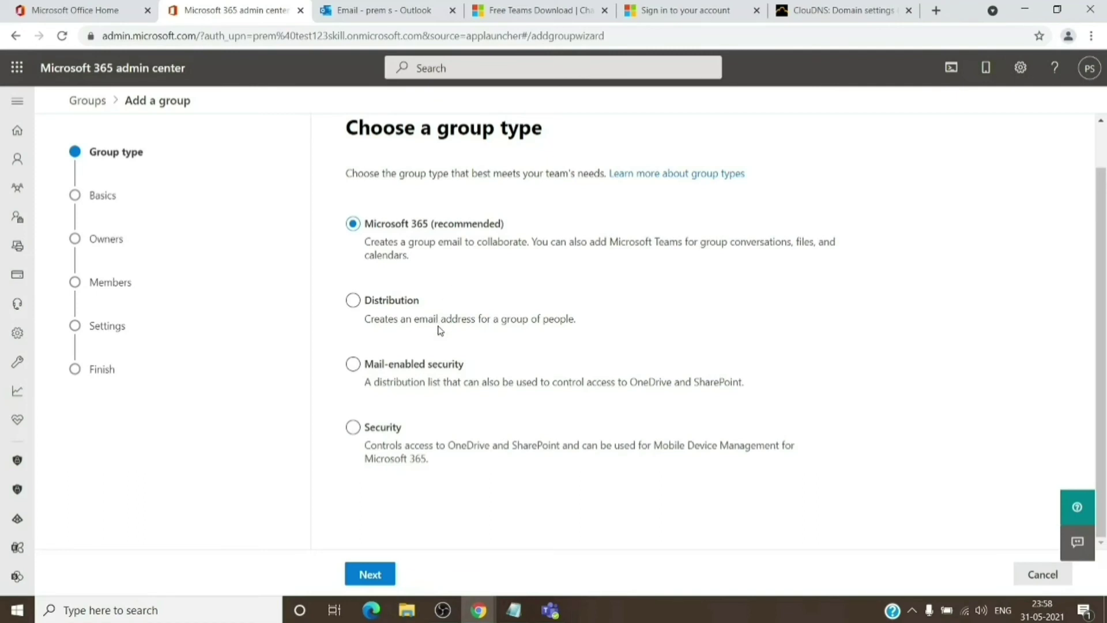
{"action": "left_click", "coordinate": [440, 364]}
{"action": "left_click", "coordinate": [583, 452]}
{"action": "left_click", "coordinate": [372, 570]}
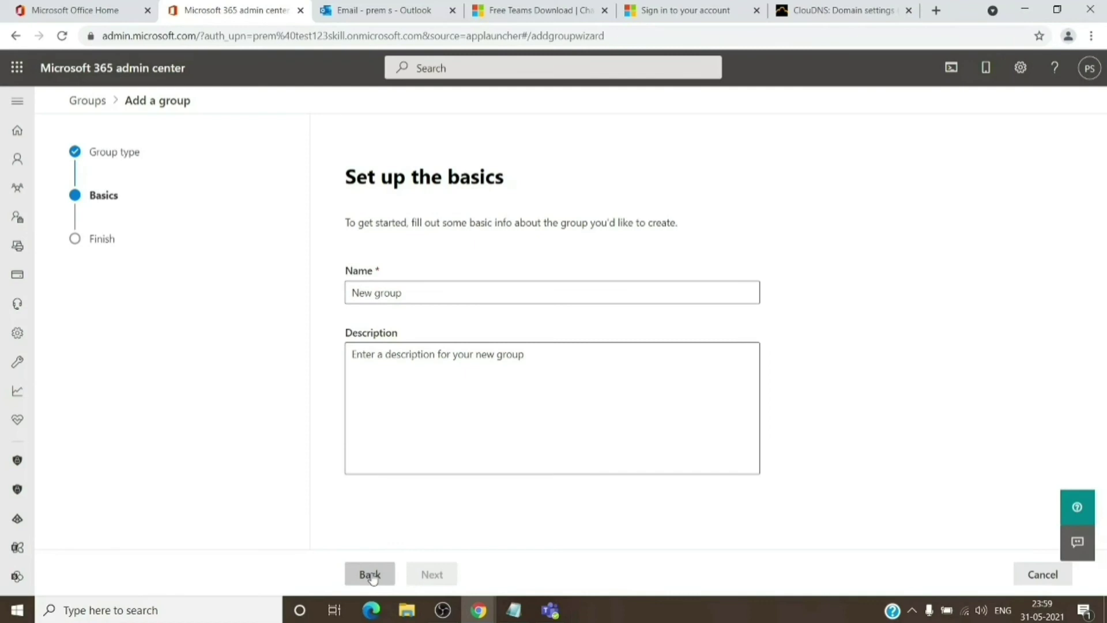
{"action": "left_click", "coordinate": [370, 575]}
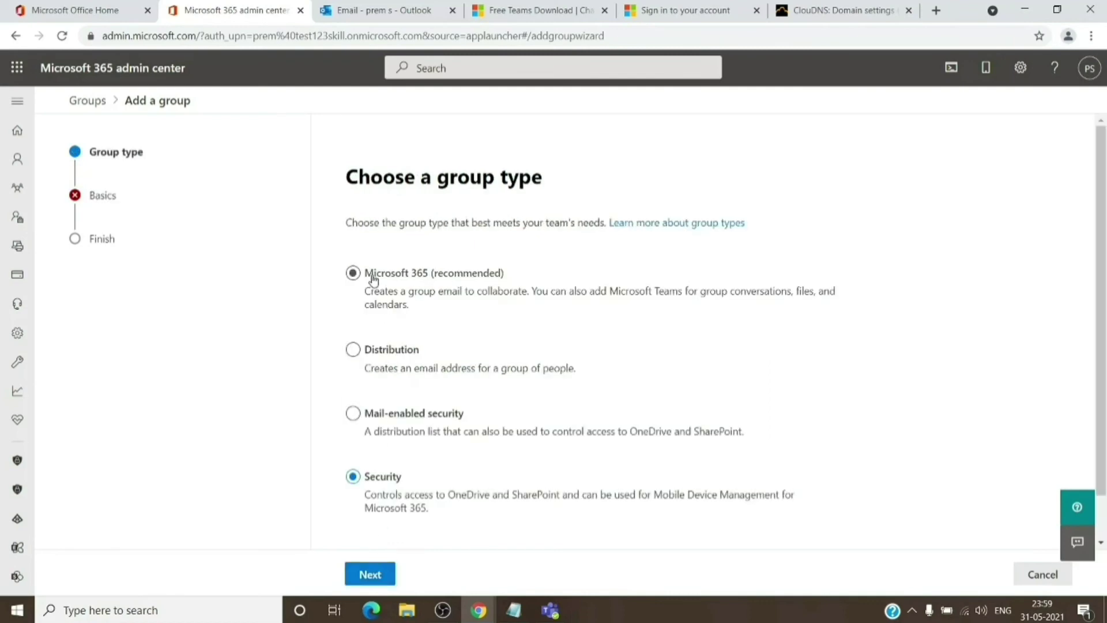
{"action": "left_click", "coordinate": [373, 277]}
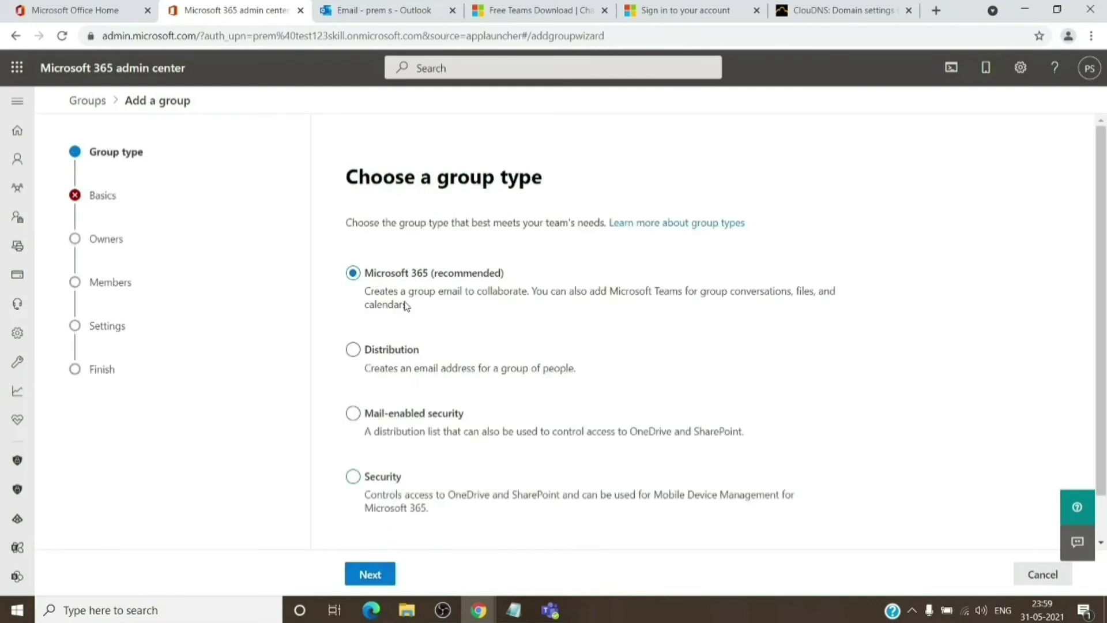
{"action": "left_click", "coordinate": [373, 571]}
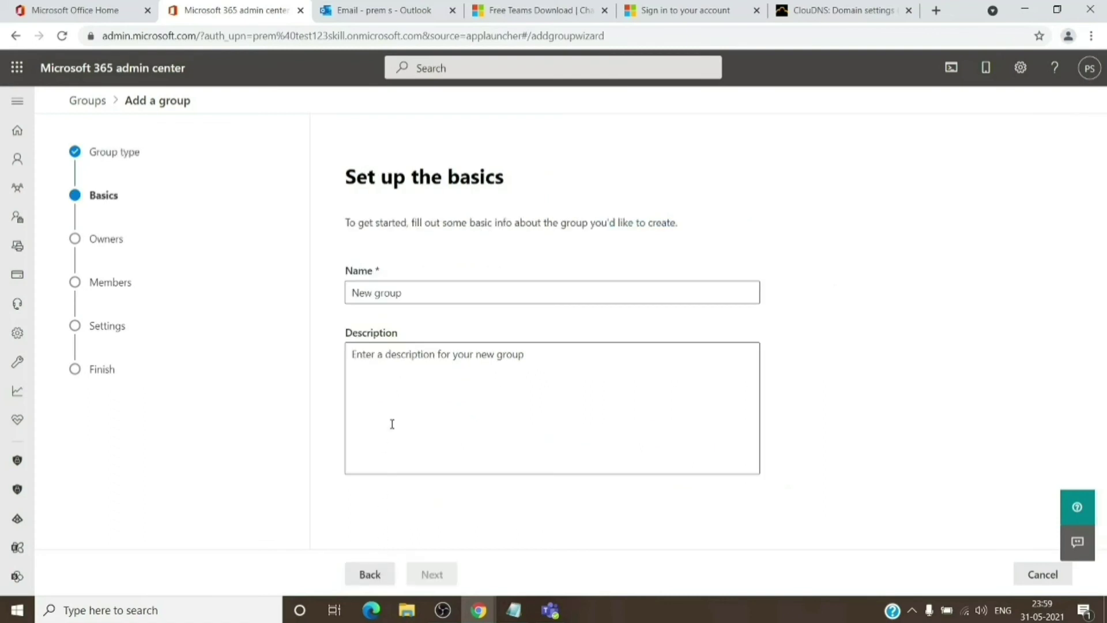
Step: Name the group 'test 365' and continue to the owners step
{"action": "left_click", "coordinate": [428, 291]}
{"action": "type", "text": "test 365"}
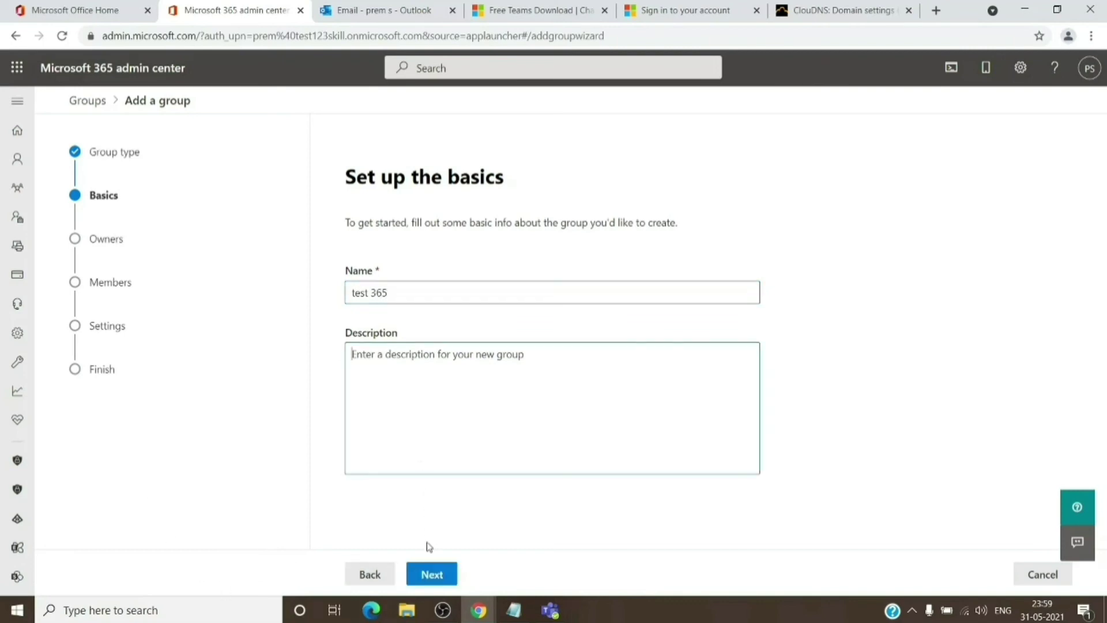
{"action": "left_click", "coordinate": [441, 575]}
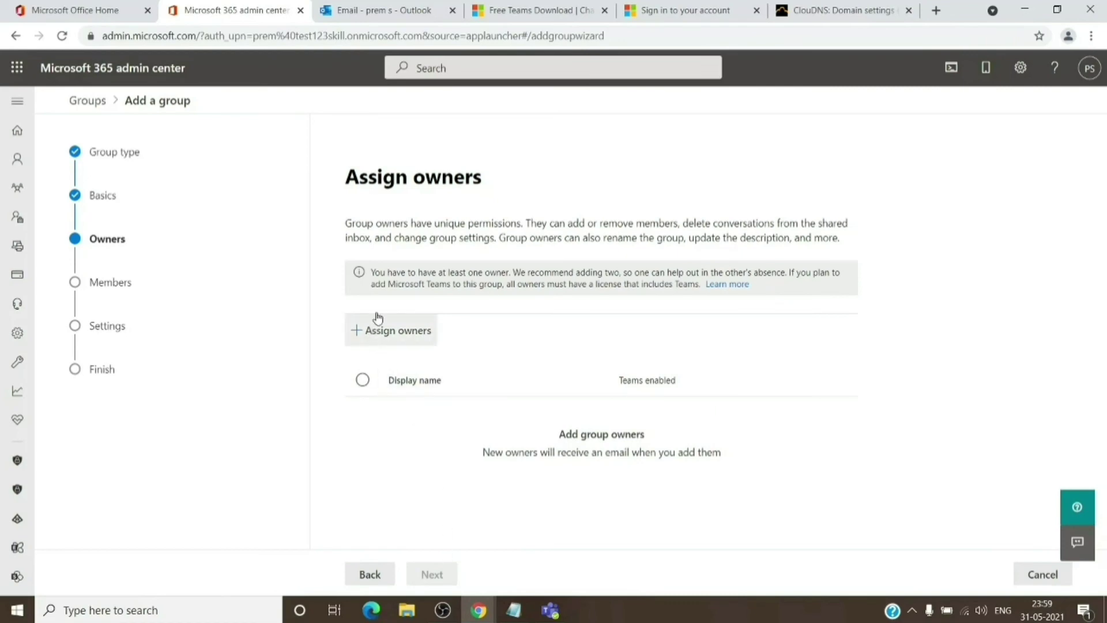
Step: Assign both listed users as owners of the test 365 group
{"action": "left_click", "coordinate": [379, 333]}
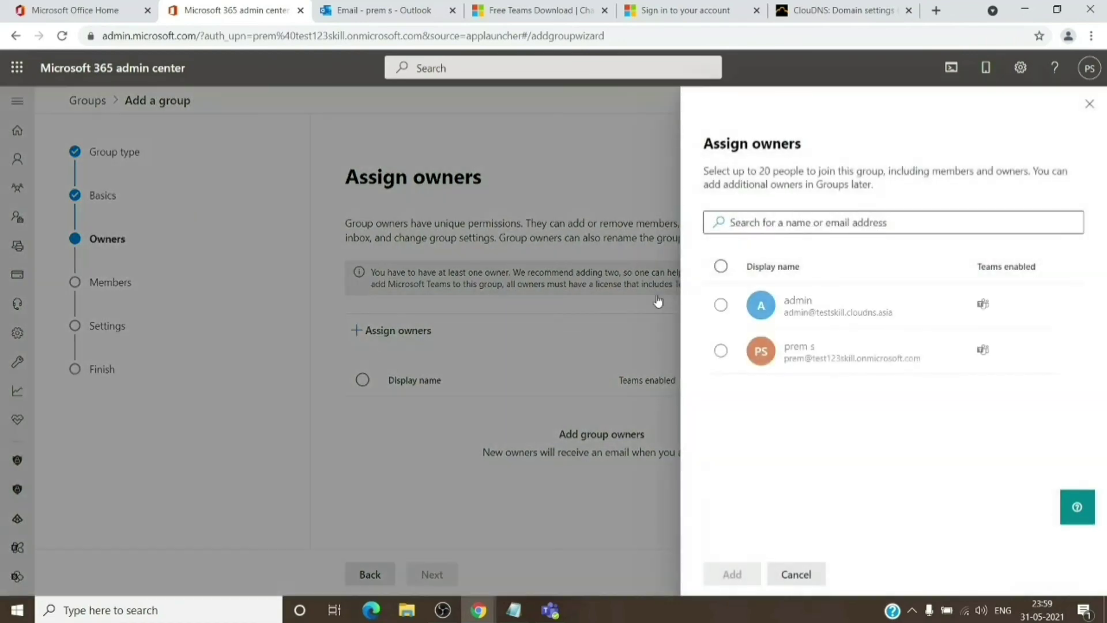
{"action": "left_click", "coordinate": [720, 305]}
{"action": "left_click", "coordinate": [721, 351]}
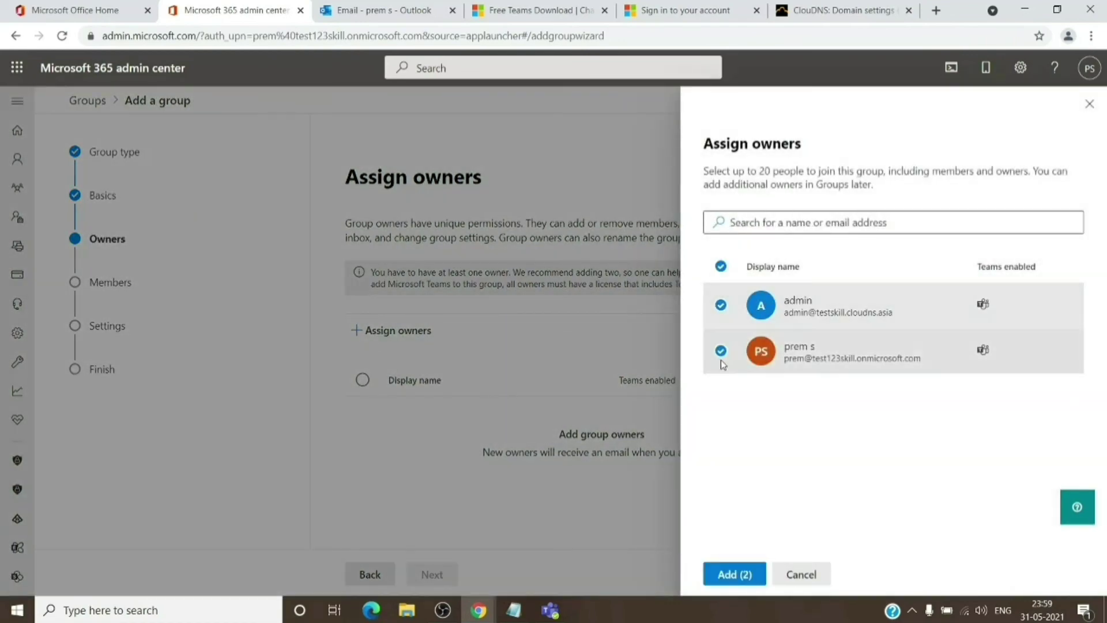
{"action": "left_click", "coordinate": [743, 574]}
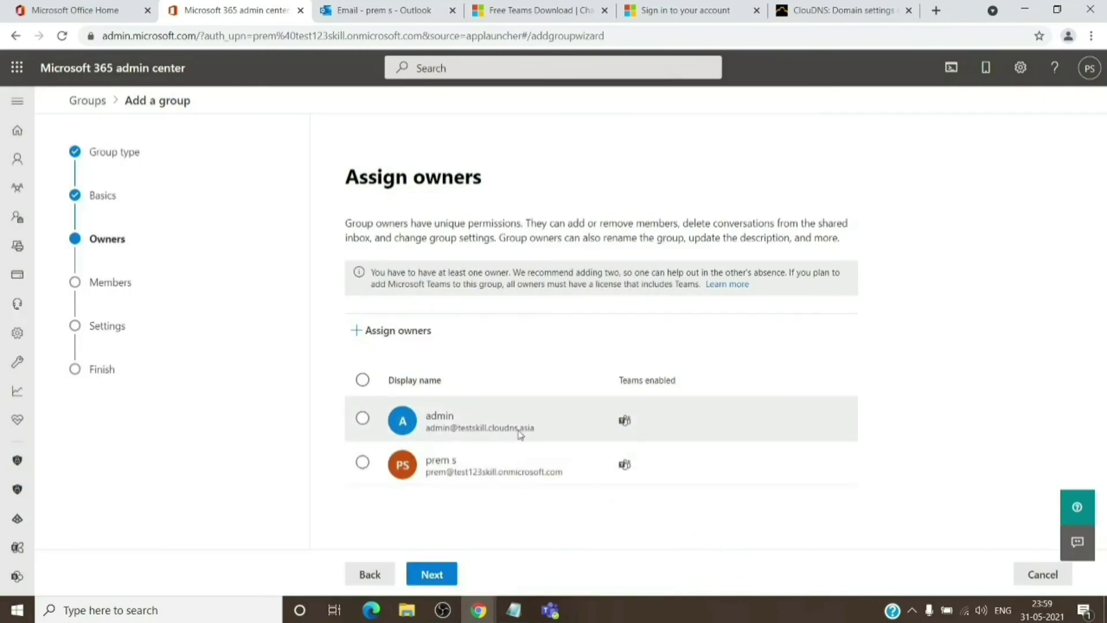
{"action": "left_click", "coordinate": [432, 574]}
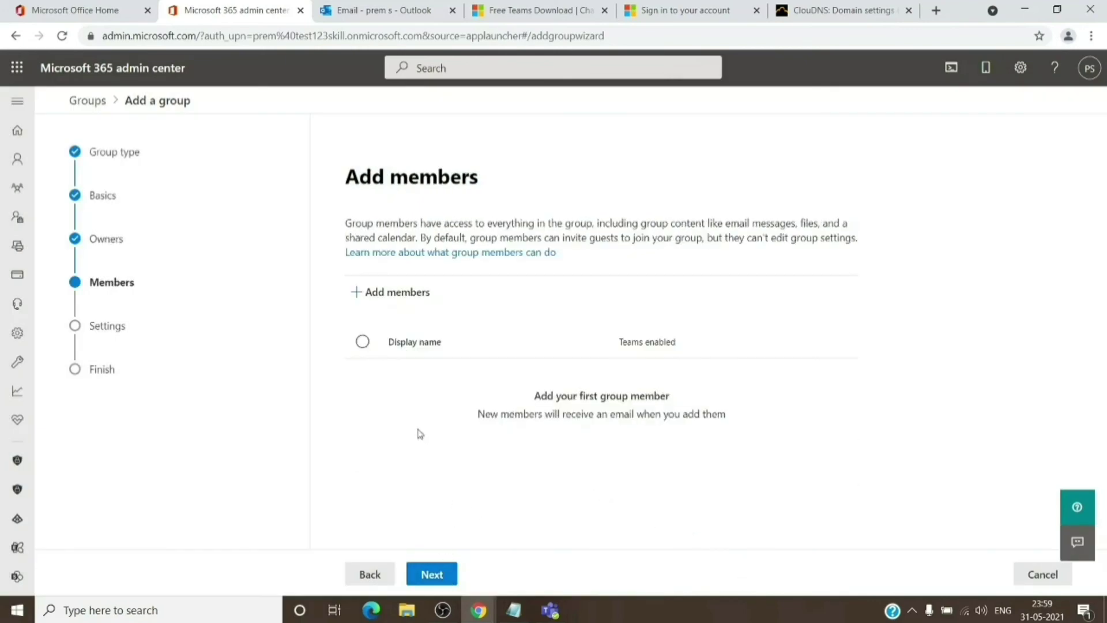
{"action": "left_click", "coordinate": [383, 565]}
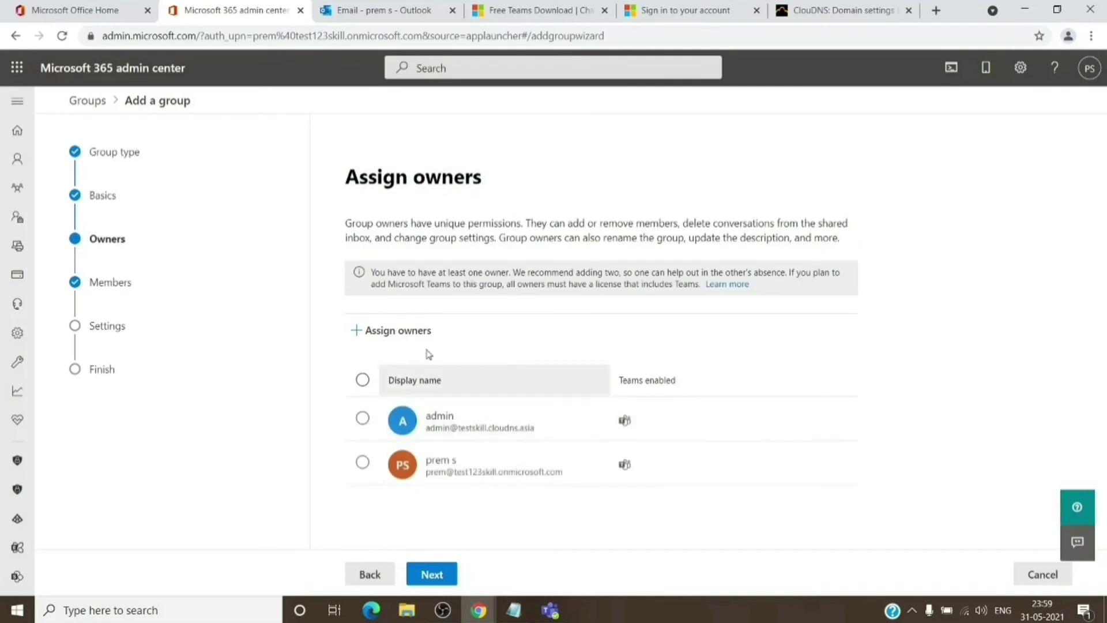
{"action": "left_click", "coordinate": [442, 576]}
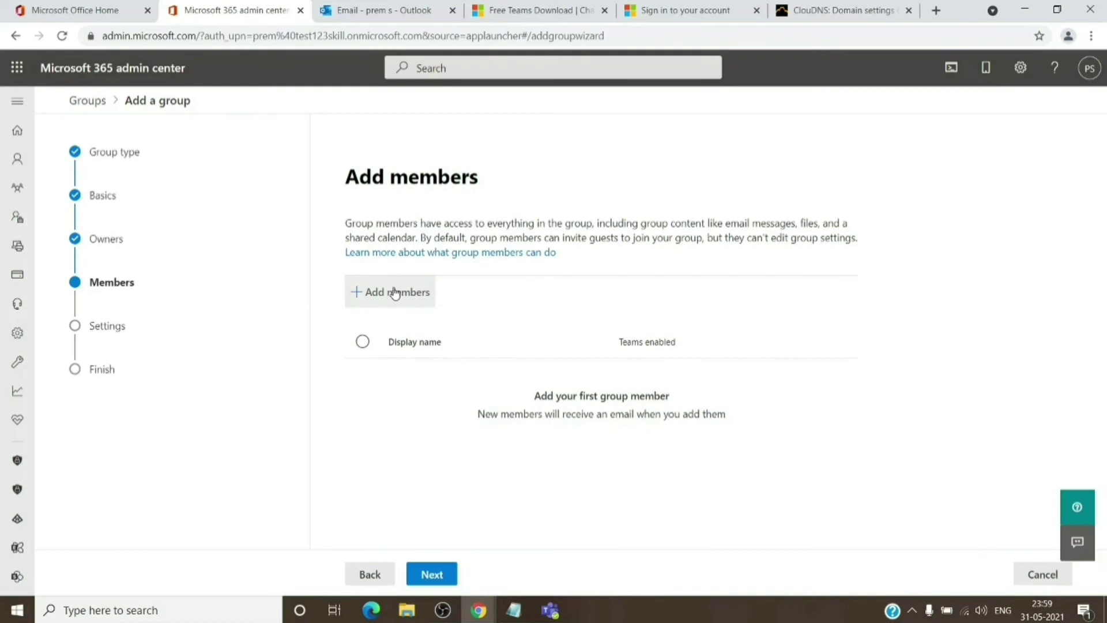
Step: Add the same two users as members of the group
{"action": "left_click", "coordinate": [394, 291]}
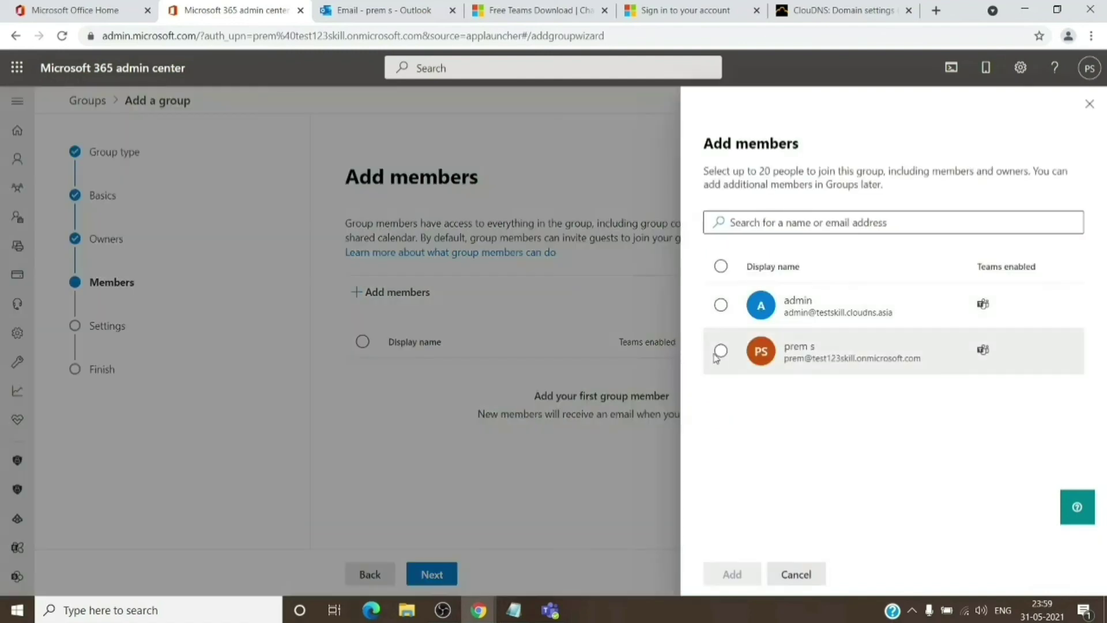
{"action": "left_click", "coordinate": [721, 351]}
{"action": "left_click", "coordinate": [720, 305]}
{"action": "left_click", "coordinate": [735, 574]}
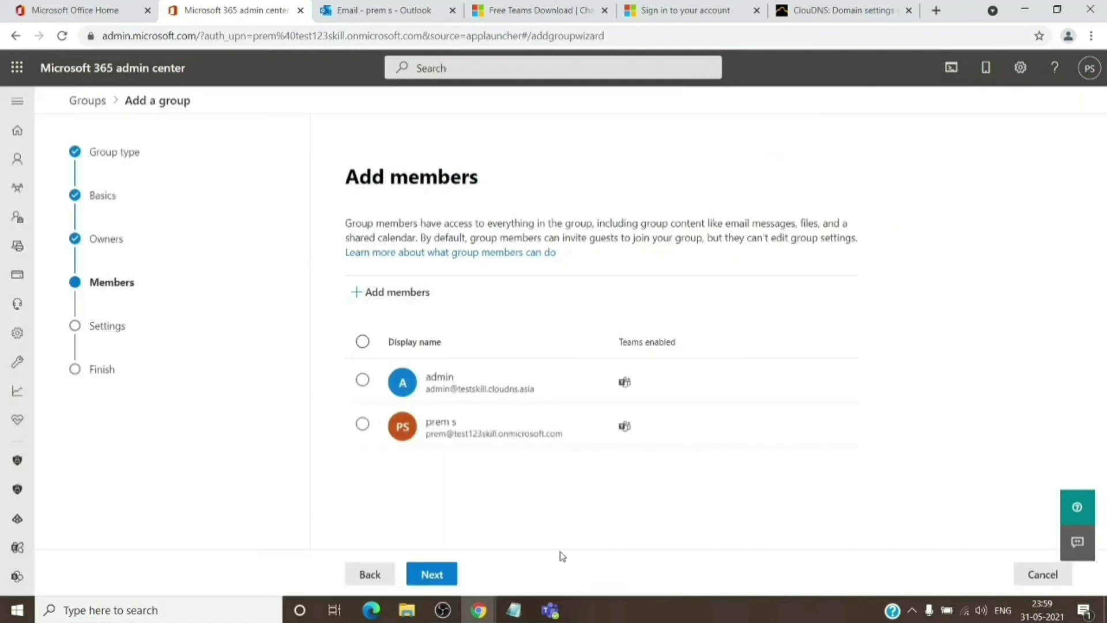
{"action": "left_click", "coordinate": [432, 573]}
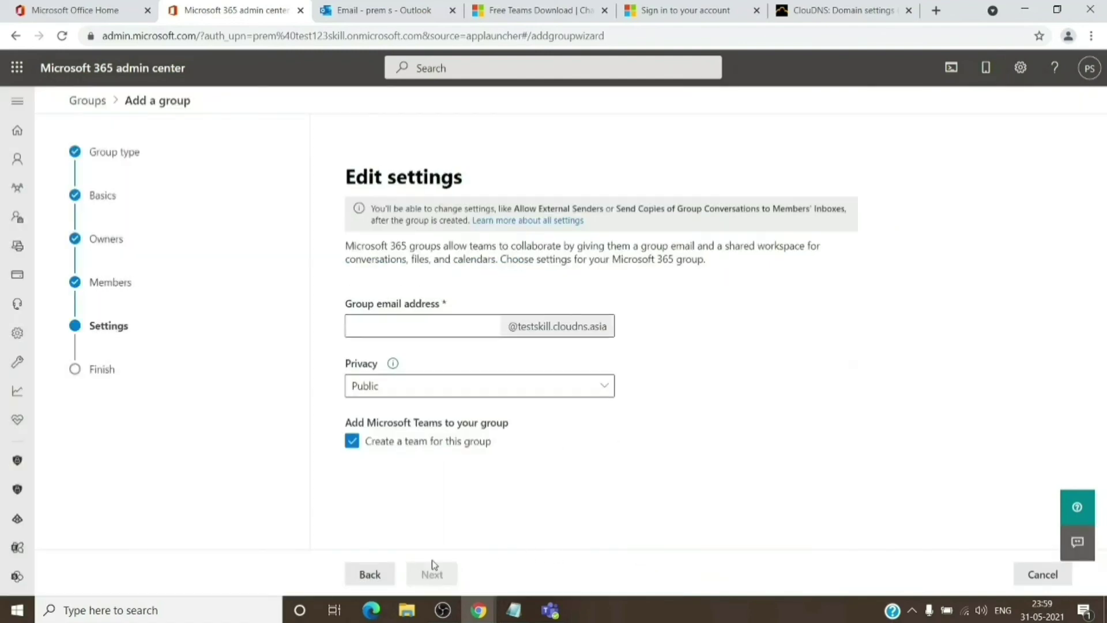
Step: Set the group email address to test365, keep Public privacy and team creation ticked
{"action": "left_click", "coordinate": [433, 328]}
{"action": "type", "text": "t"}
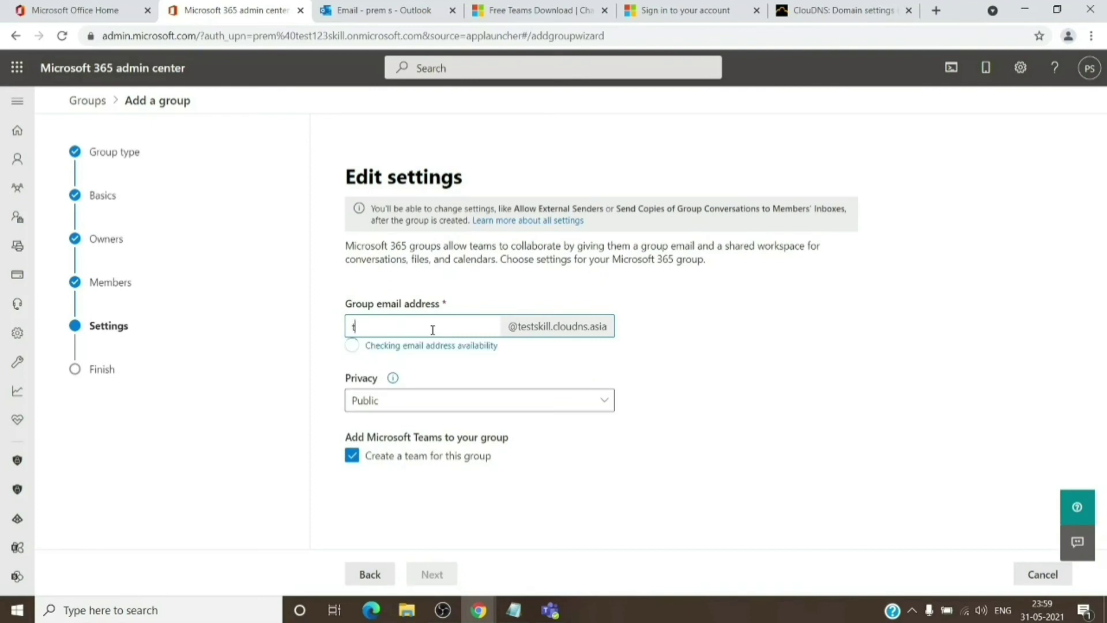
{"action": "type", "text": "est365"}
{"action": "left_click", "coordinate": [435, 391]}
{"action": "left_click", "coordinate": [435, 390]}
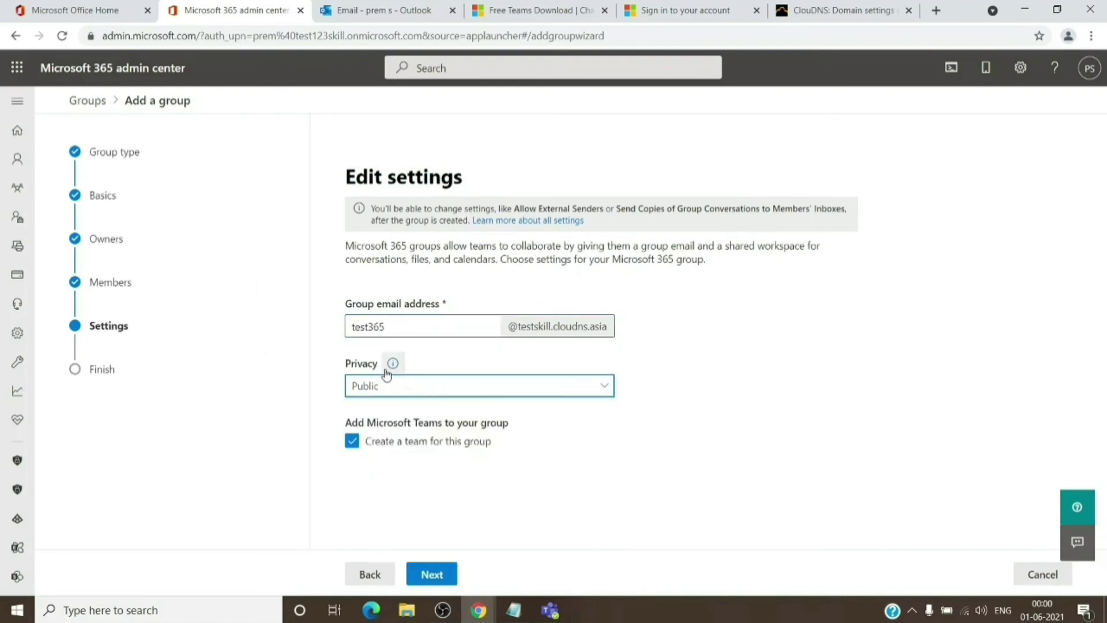
{"action": "mouse_move", "coordinate": [393, 366]}
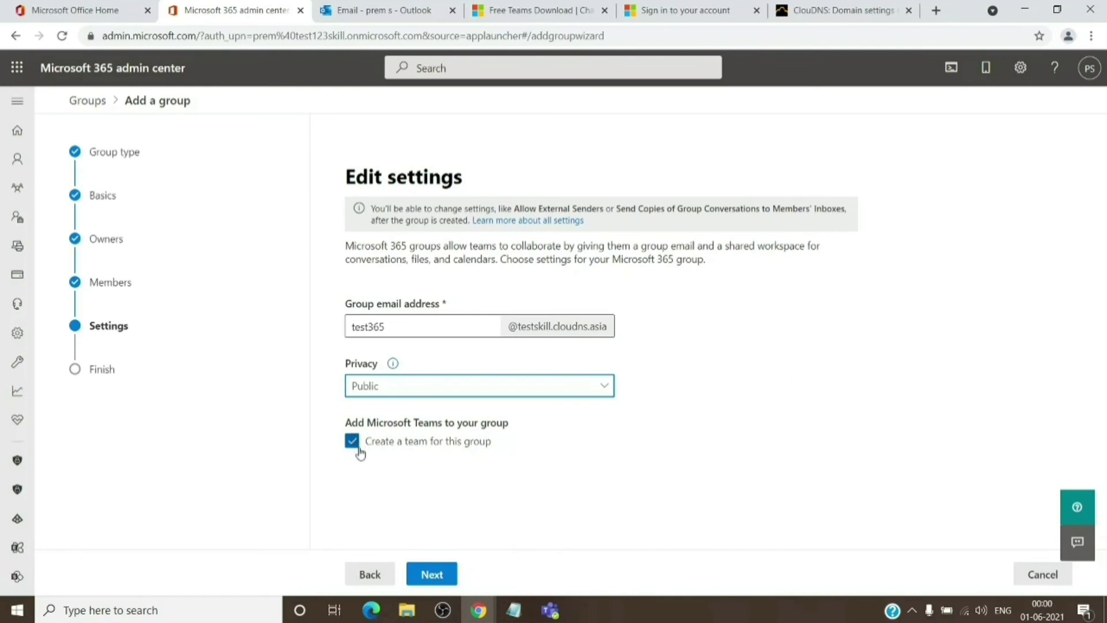
{"action": "left_click", "coordinate": [433, 575]}
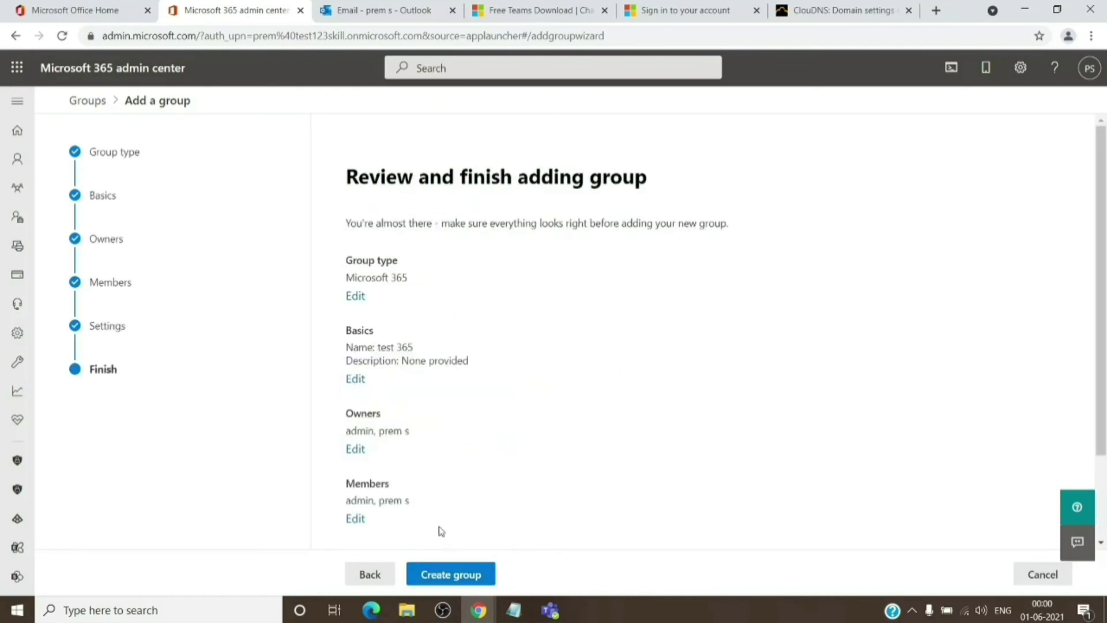
{"action": "scroll", "coordinate": [526, 400], "scroll_direction": "down", "scroll_amount": 2}
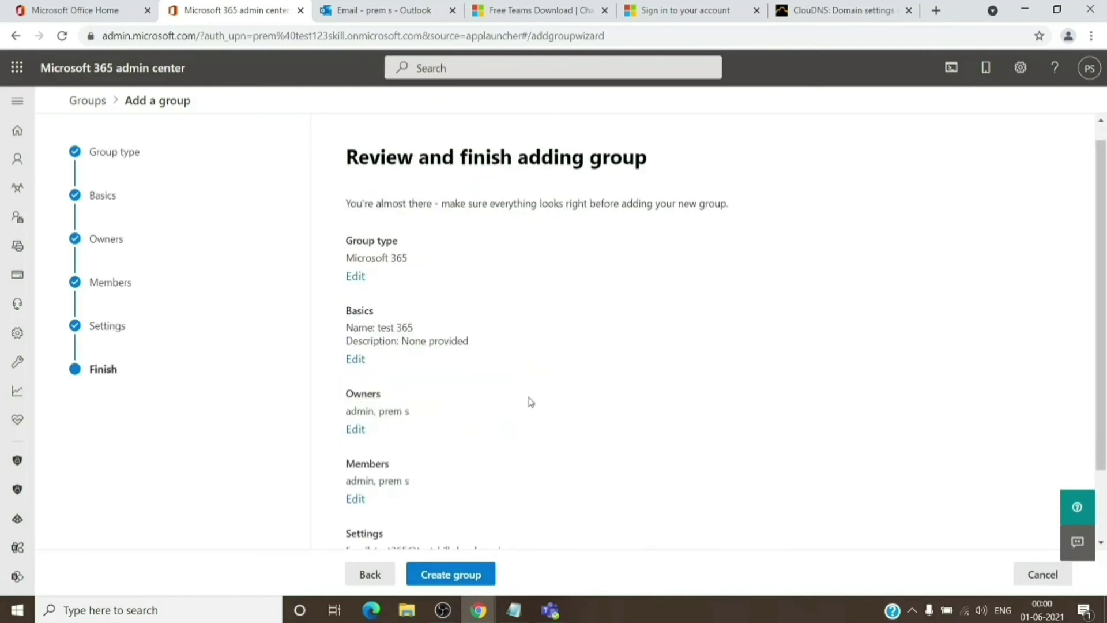
Step: Confirm creation of the test 365 group and close the wizard back to Active groups
{"action": "left_click", "coordinate": [464, 583]}
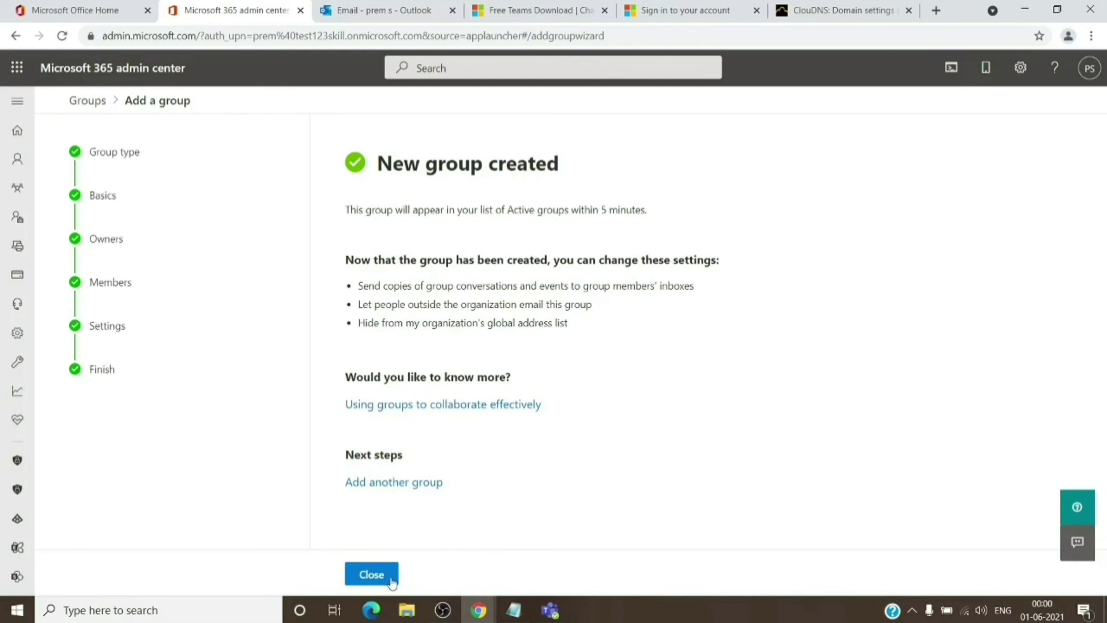
{"action": "left_click", "coordinate": [372, 574]}
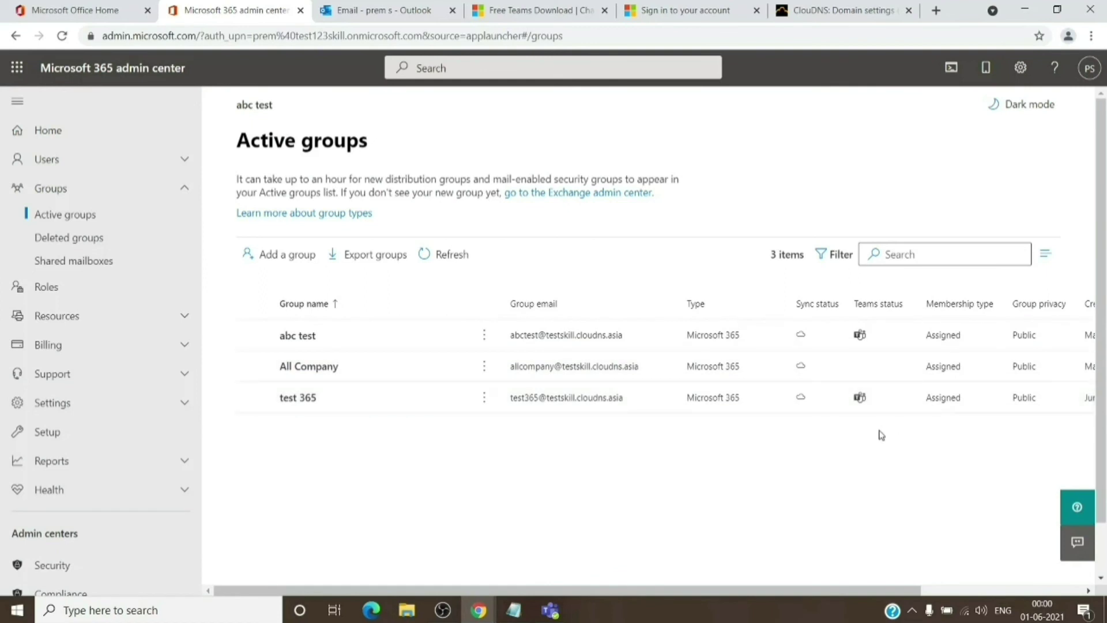
{"action": "left_click", "coordinate": [552, 612]}
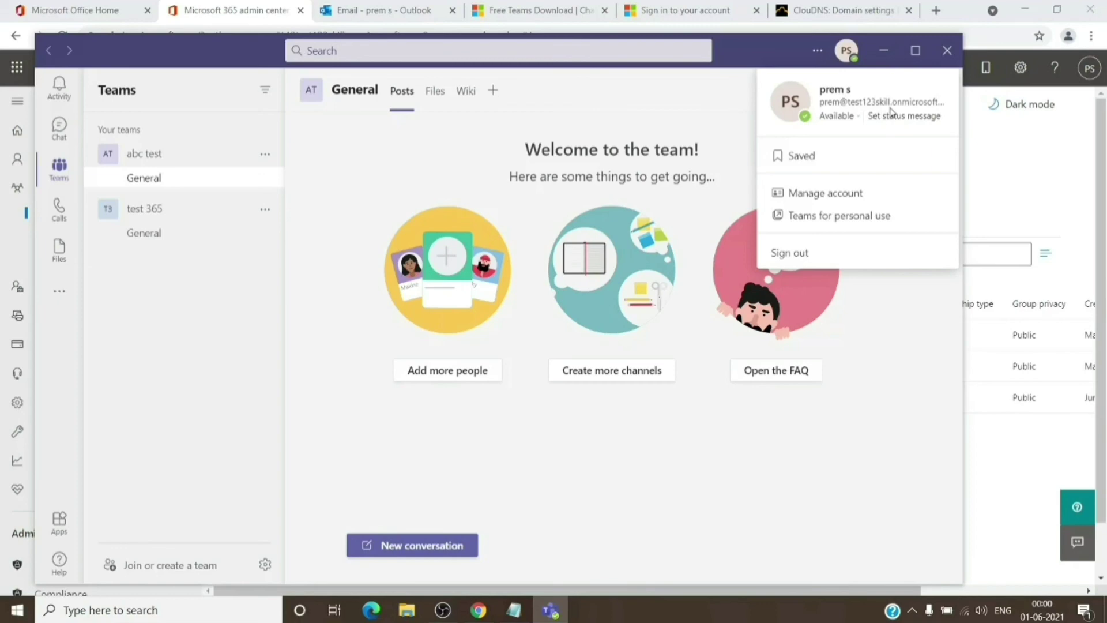
{"action": "left_click", "coordinate": [158, 214]}
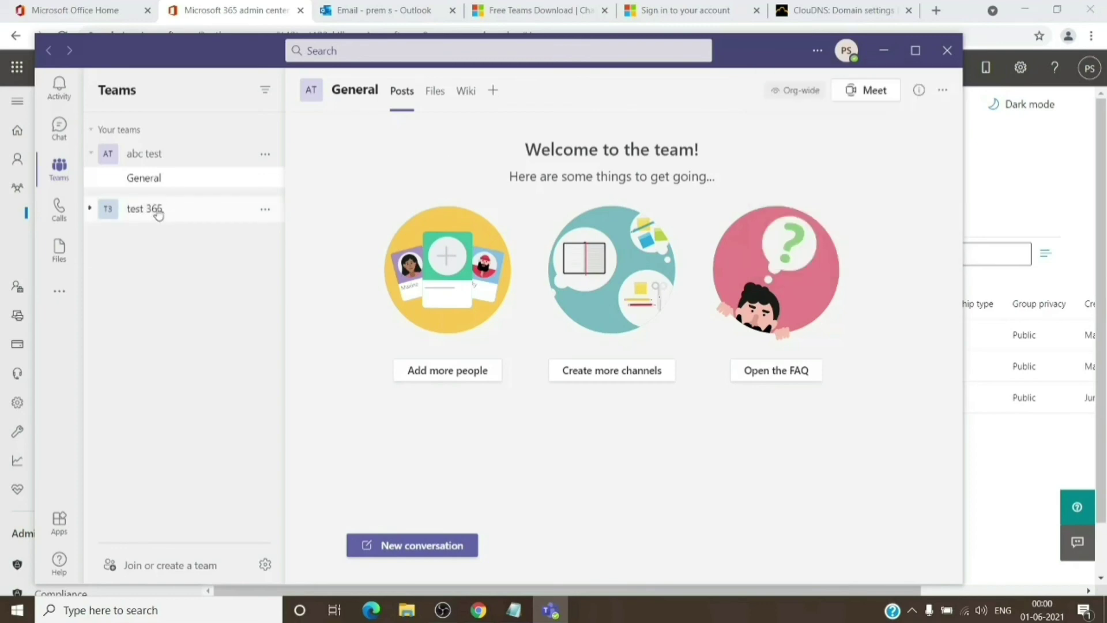
{"action": "left_click", "coordinate": [158, 212]}
{"action": "left_click", "coordinate": [155, 193]}
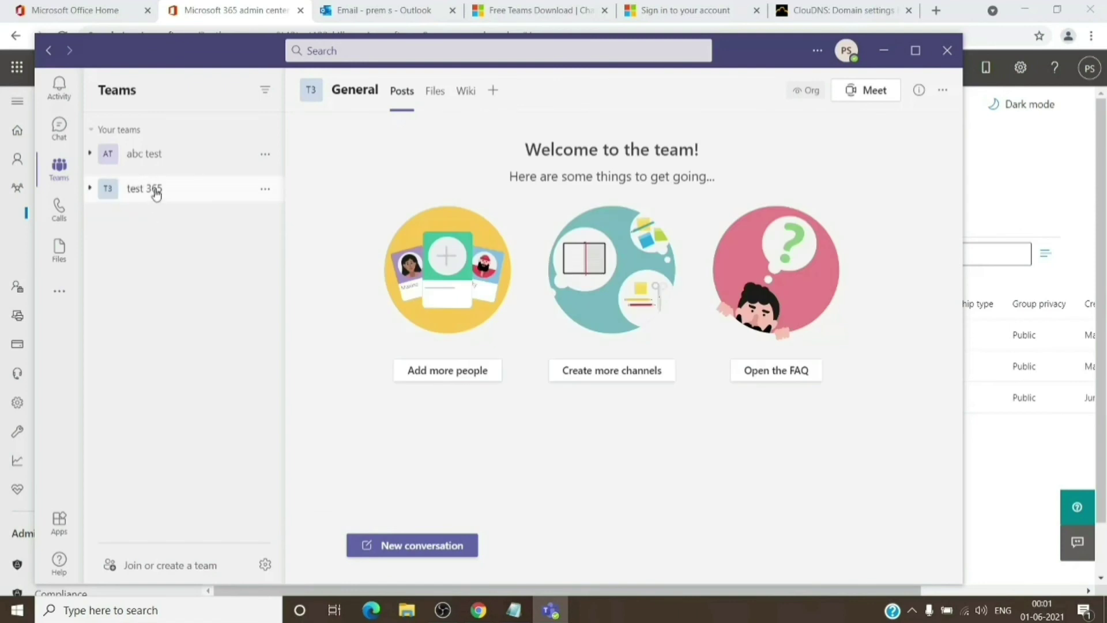
{"action": "left_click", "coordinate": [155, 193]}
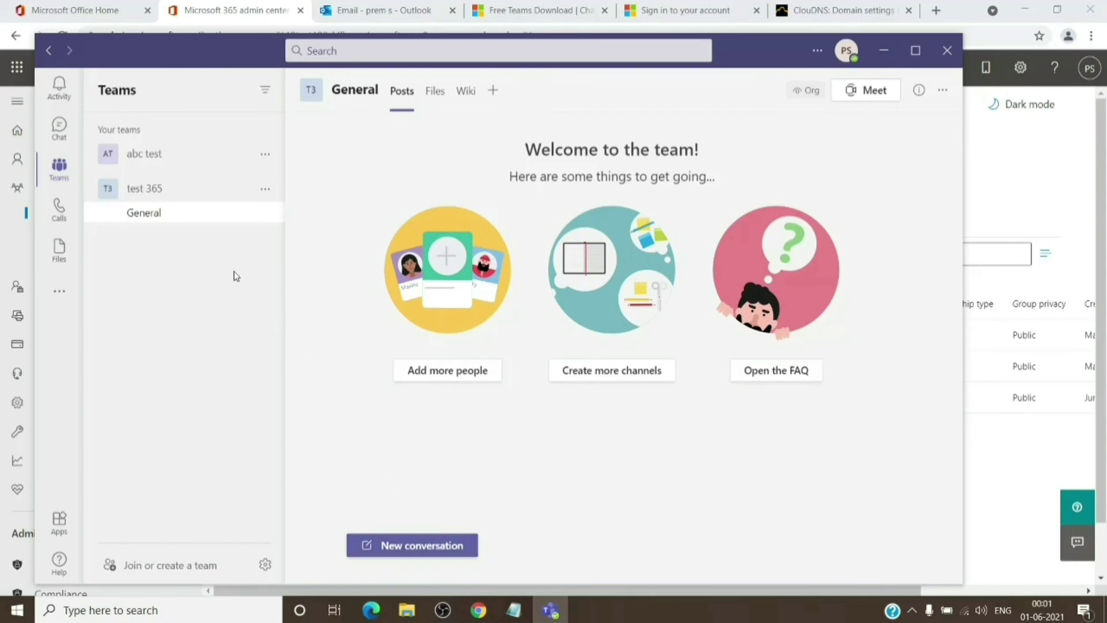
{"action": "left_click", "coordinate": [439, 101]}
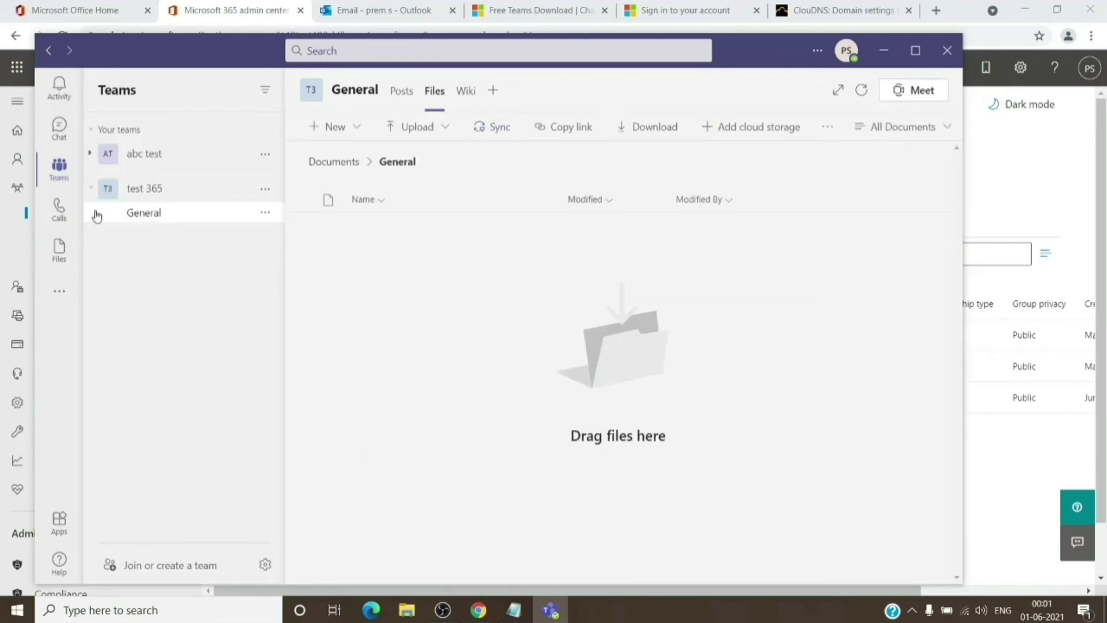
{"action": "left_click", "coordinate": [62, 219]}
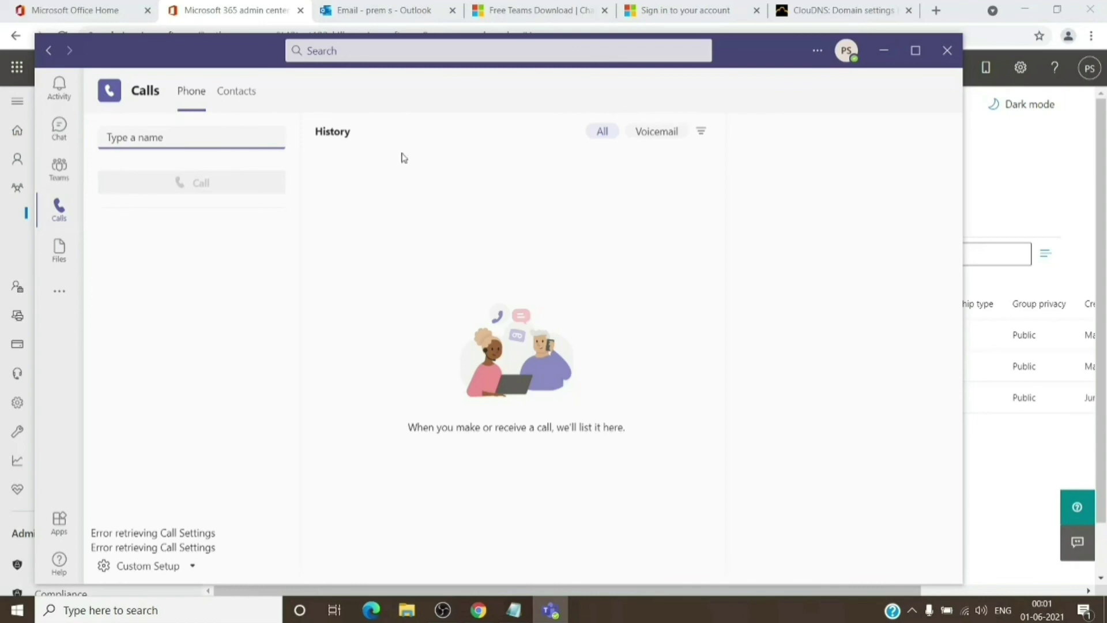
{"action": "key", "text": "alt+Tab"}
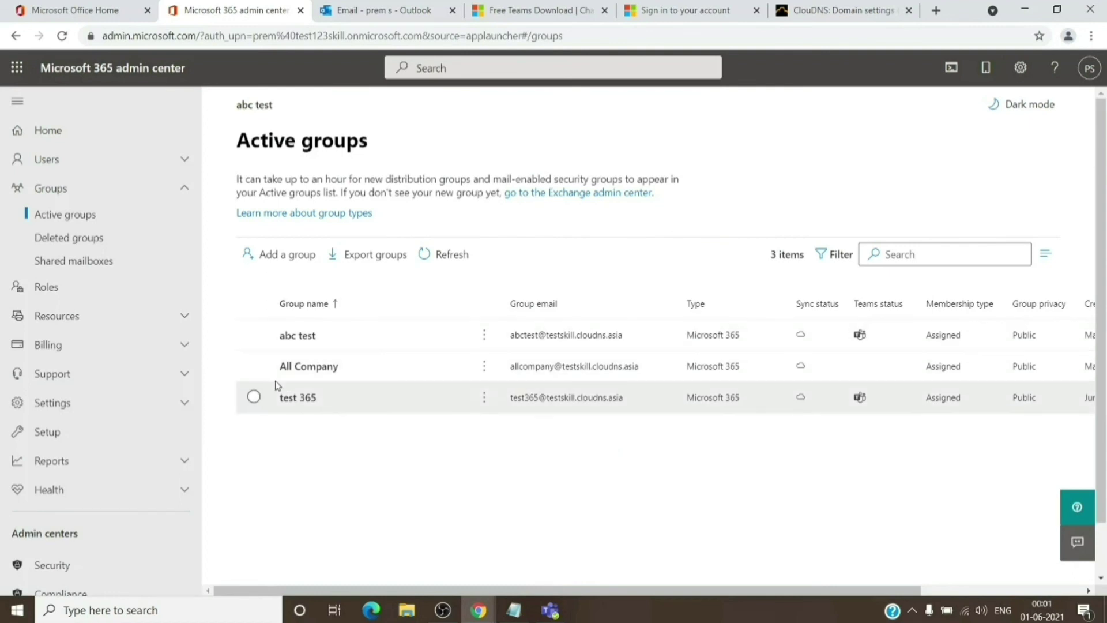
Step: Try to add a shared mailbox named 'shared mailbox', saving twice despite the New-Mailbox error
{"action": "left_click", "coordinate": [79, 271]}
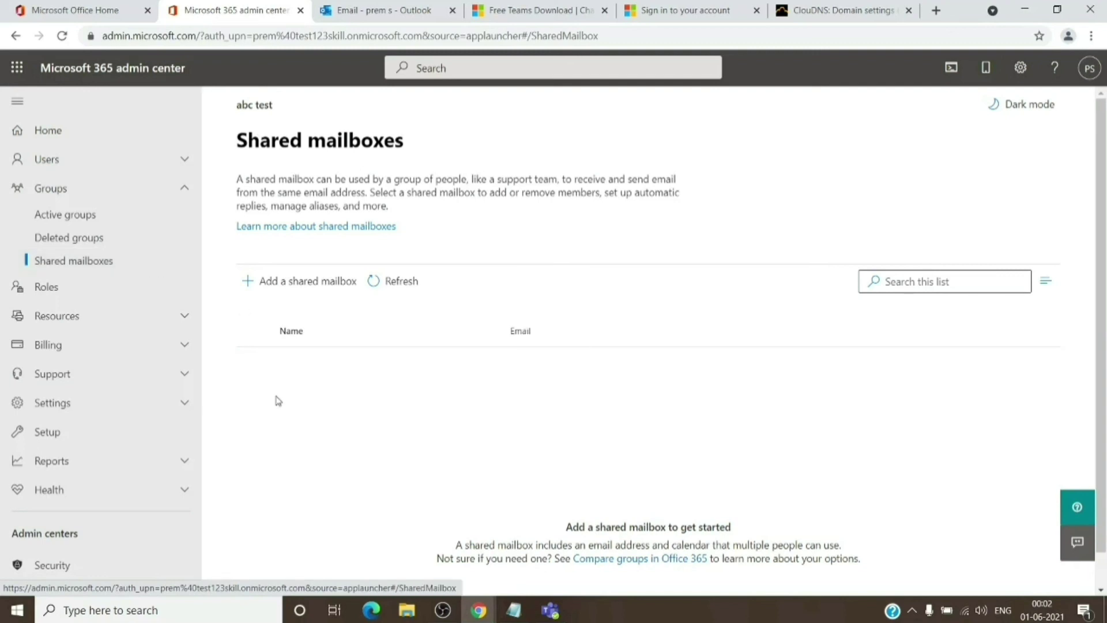
{"action": "left_click", "coordinate": [324, 284]}
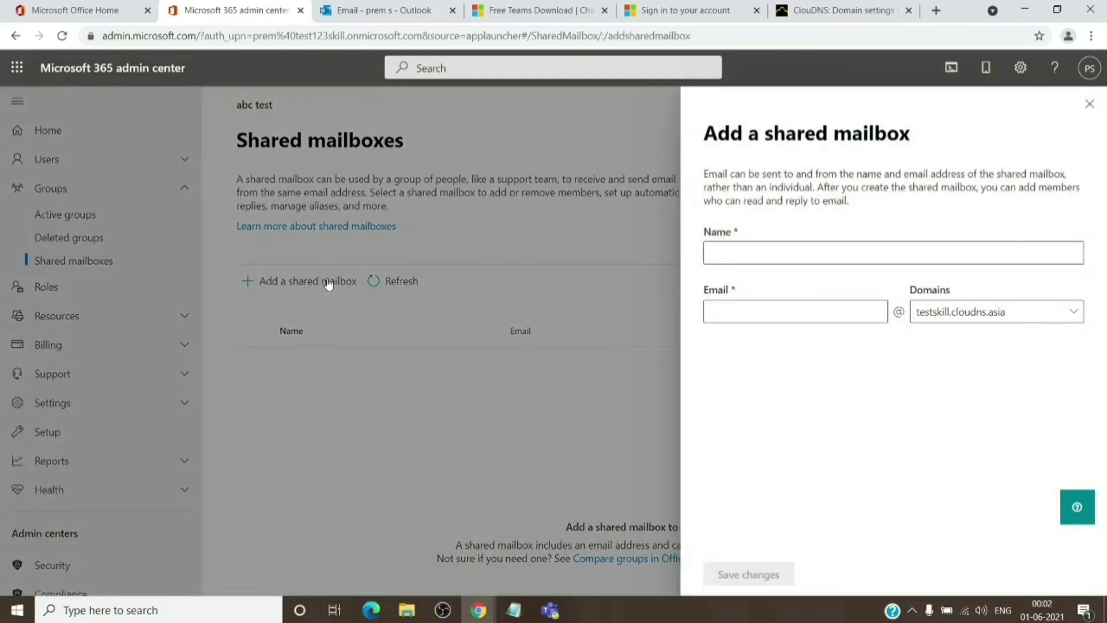
{"action": "left_click", "coordinate": [735, 253]}
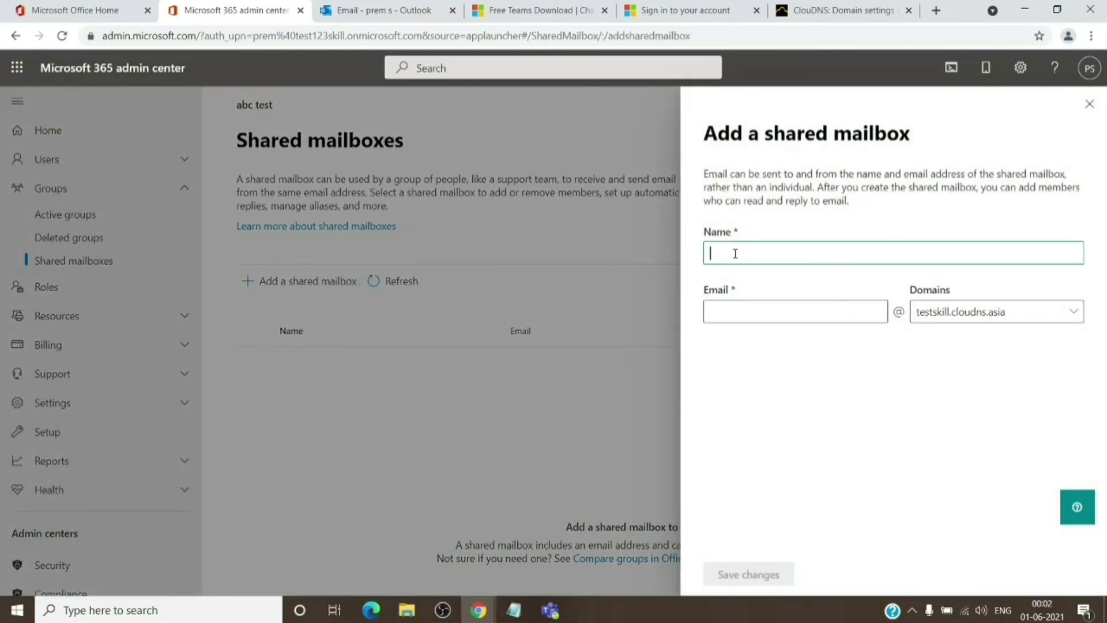
{"action": "type", "text": "shared mailbox"}
{"action": "left_click", "coordinate": [761, 306]}
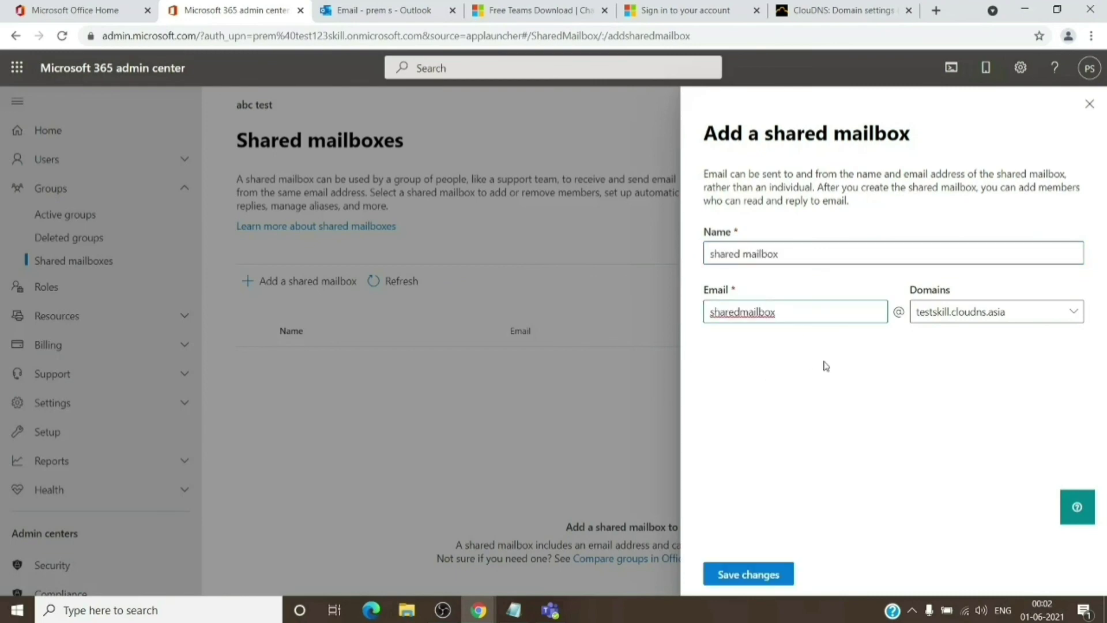
{"action": "left_click", "coordinate": [749, 575]}
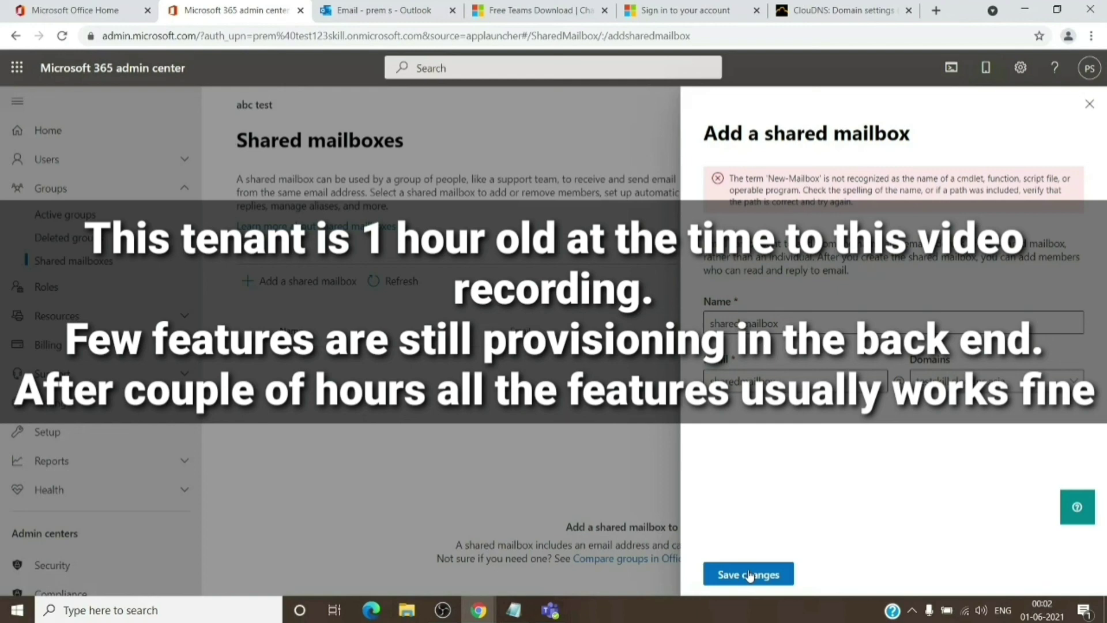
{"action": "left_click", "coordinate": [750, 575]}
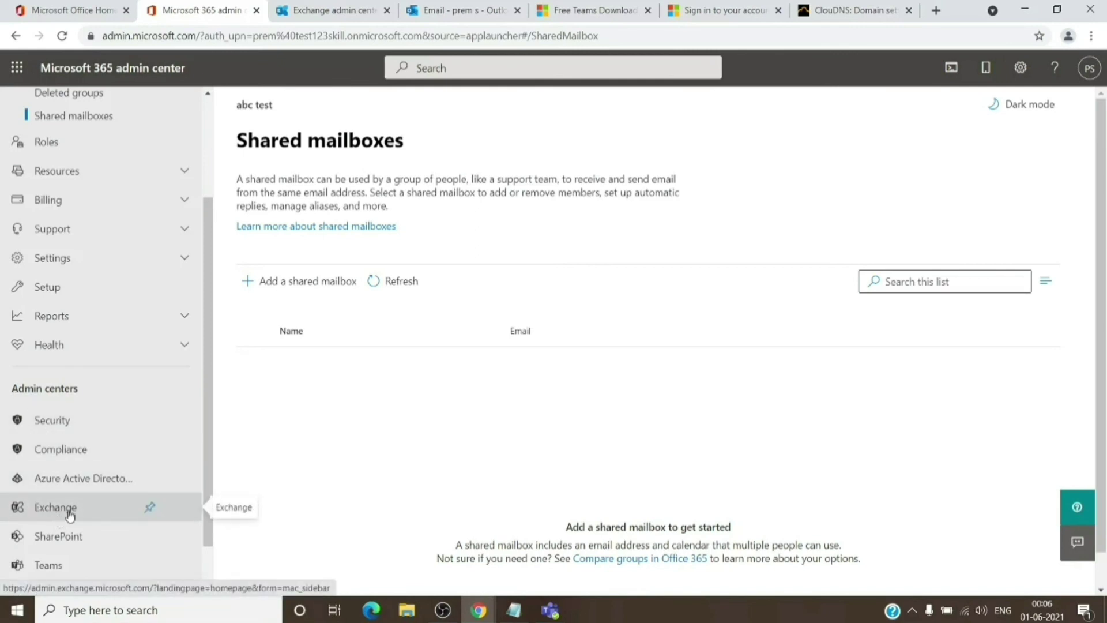
Step: Go to the Exchange admin center mailboxes and open the Add a shared mailbox form
{"action": "left_click", "coordinate": [344, 8]}
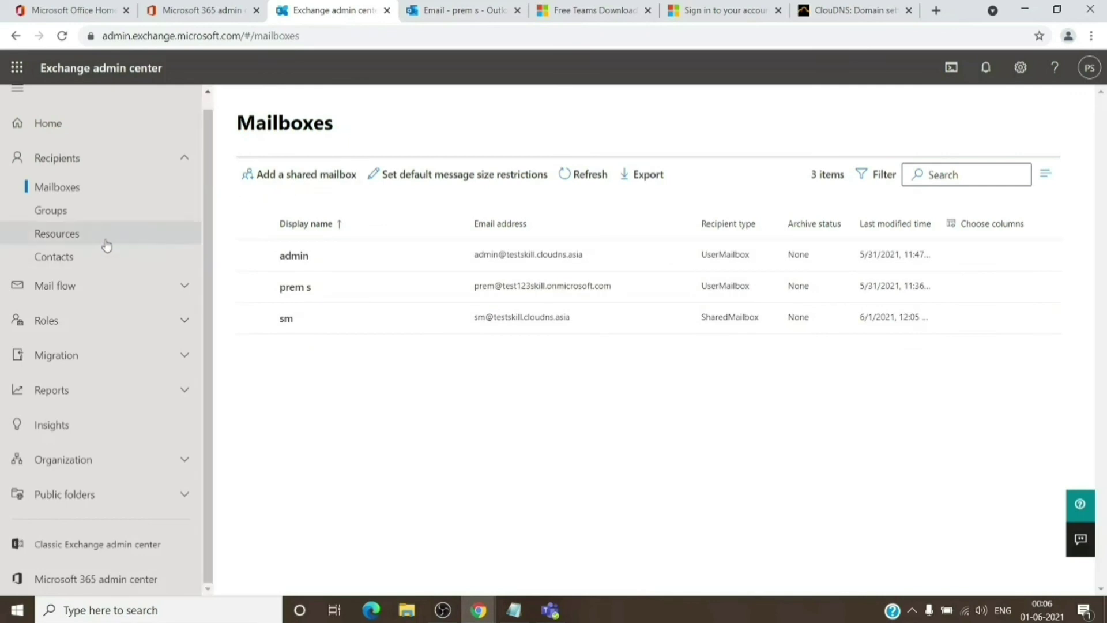
{"action": "scroll", "coordinate": [87, 225], "scroll_direction": "up", "scroll_amount": 1}
{"action": "left_click", "coordinate": [69, 173]}
{"action": "left_click", "coordinate": [70, 173]}
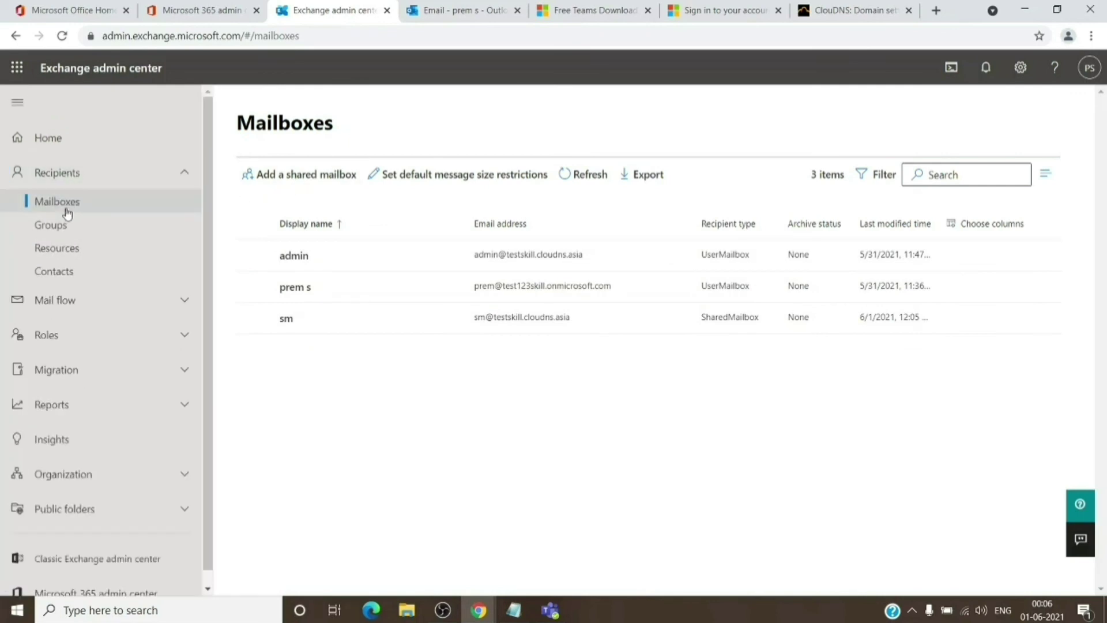
{"action": "left_click", "coordinate": [293, 180]}
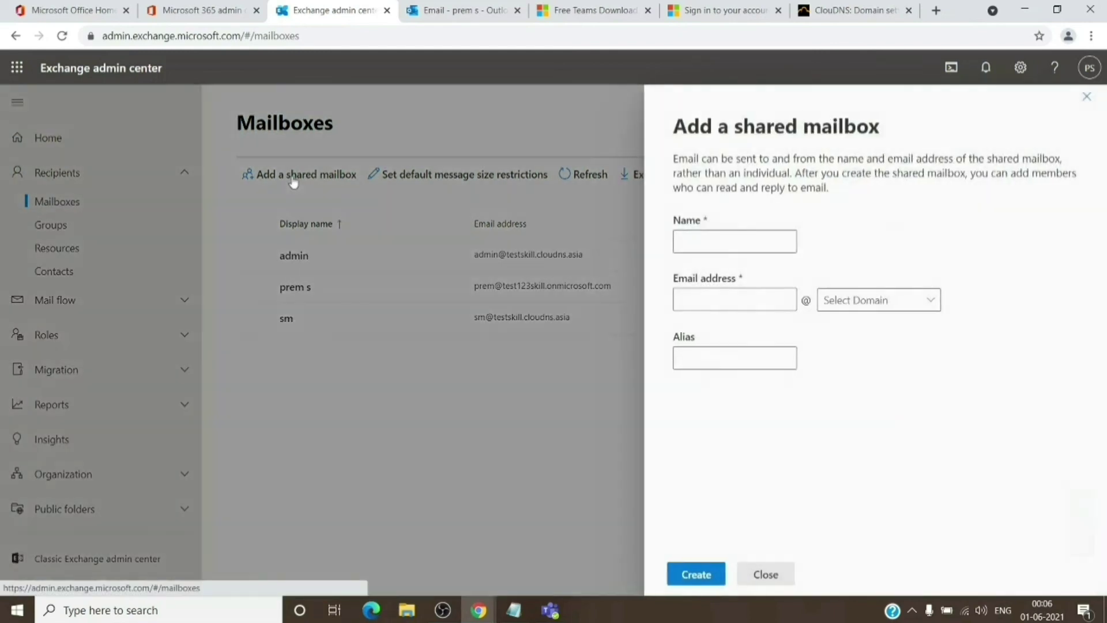
{"action": "left_click", "coordinate": [696, 247]}
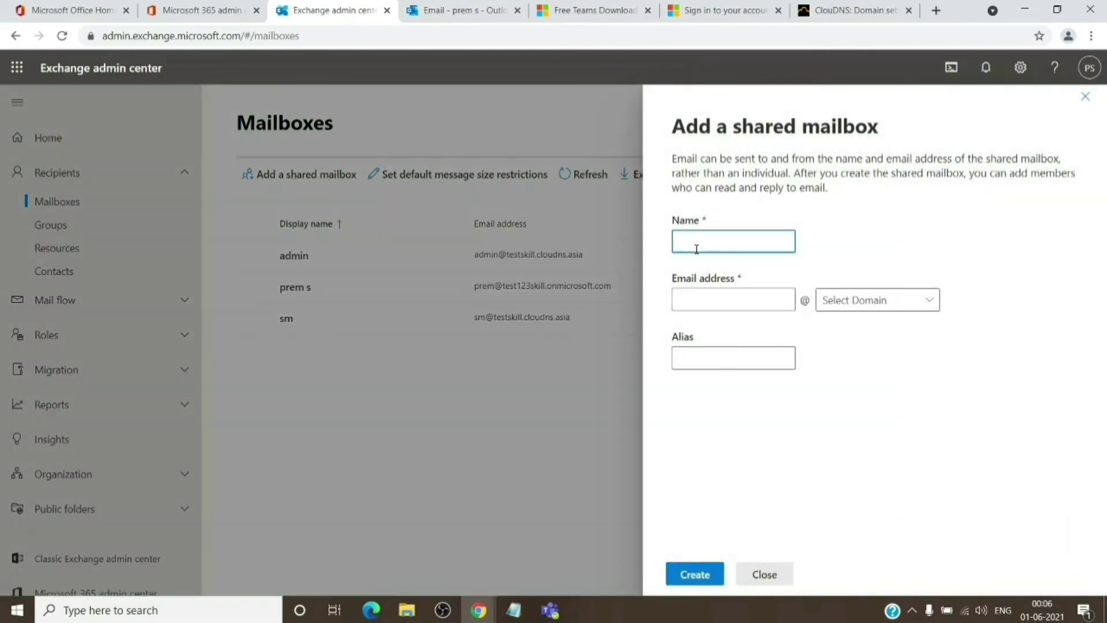
{"action": "type", "text": "sharedmailbox"}
{"action": "left_click", "coordinate": [764, 297]}
{"action": "type", "text": "s"}
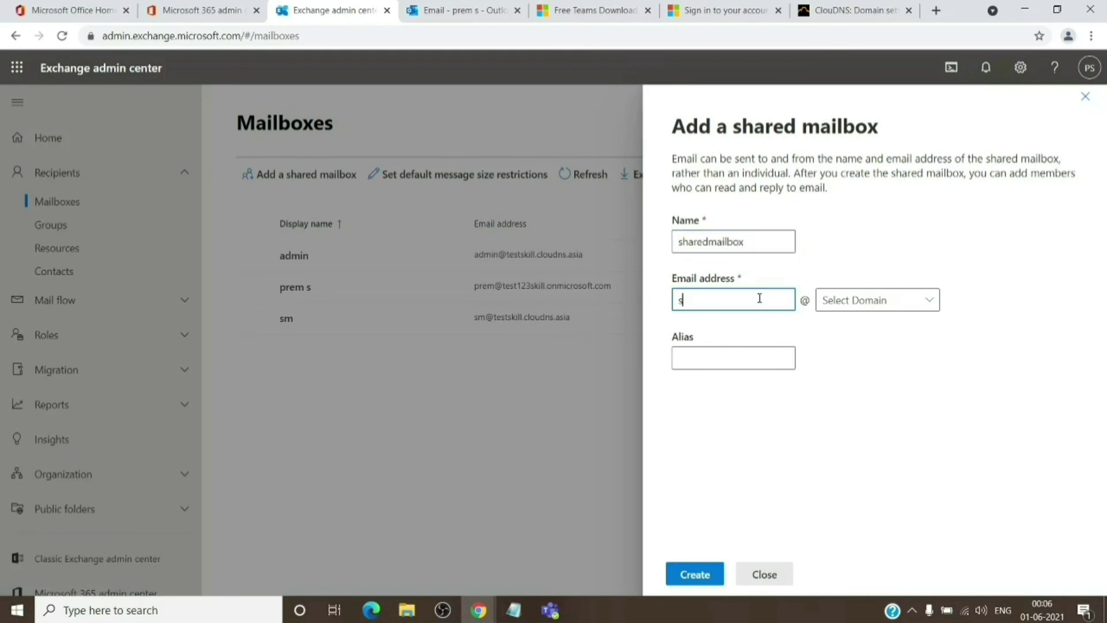
{"action": "type", "text": "haredmailbox"}
{"action": "mouse_move", "coordinate": [724, 361]}
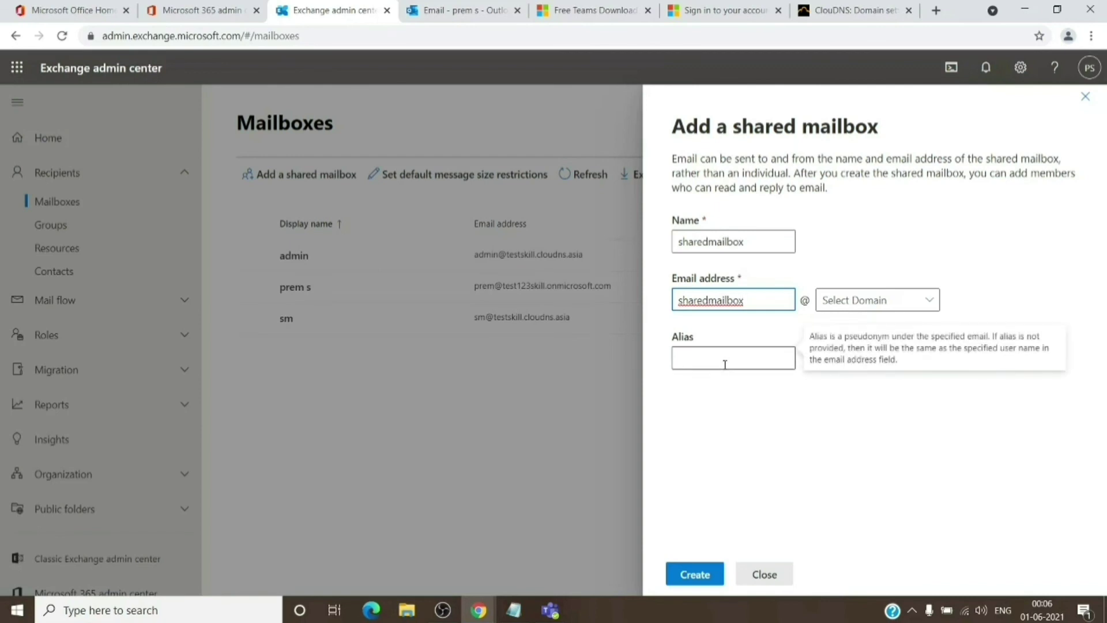
{"action": "left_click", "coordinate": [913, 302]}
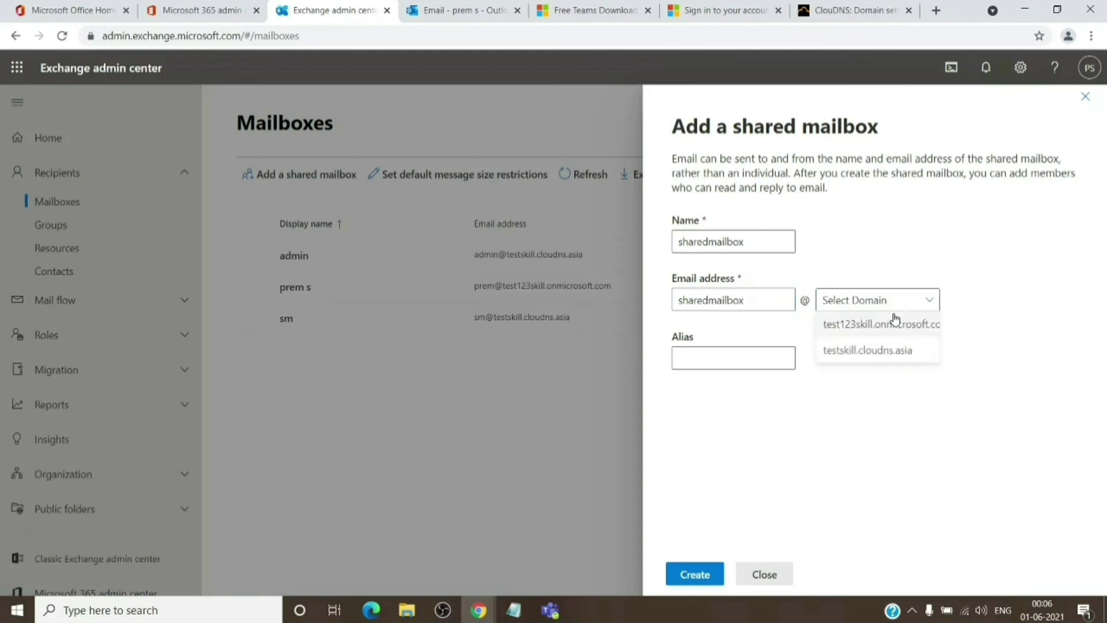
{"action": "left_click", "coordinate": [886, 352]}
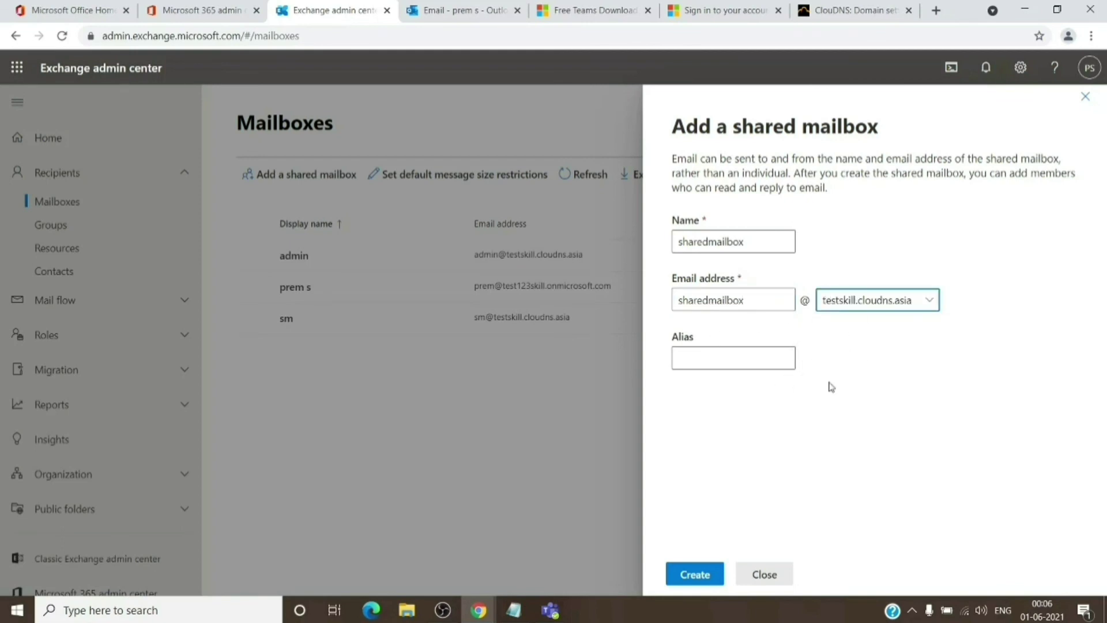
{"action": "left_click", "coordinate": [709, 571]}
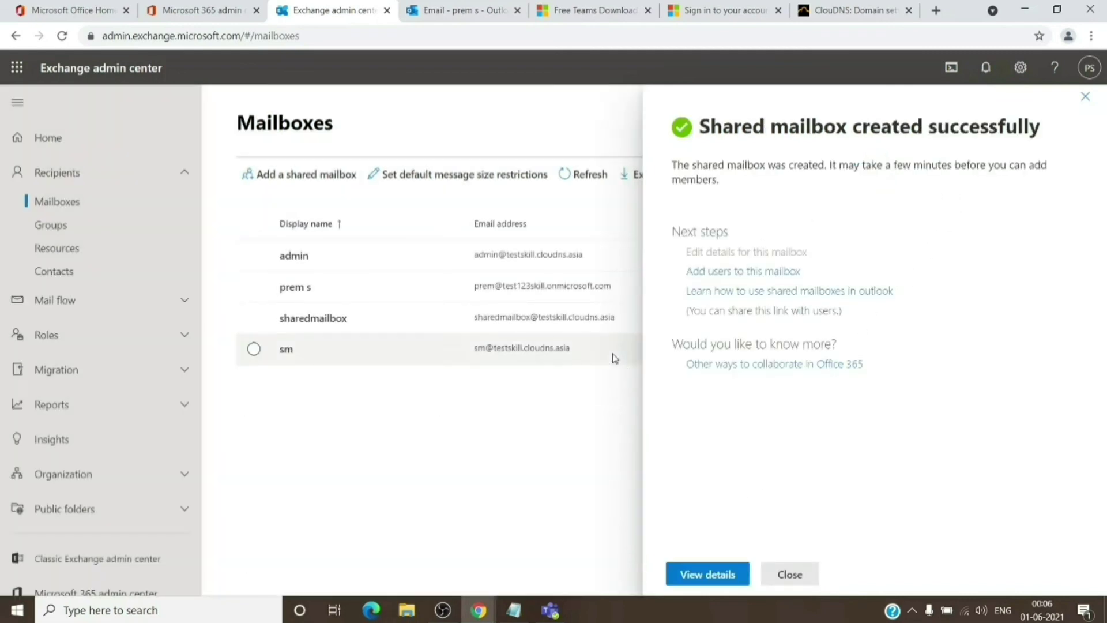
{"action": "left_click", "coordinate": [799, 586]}
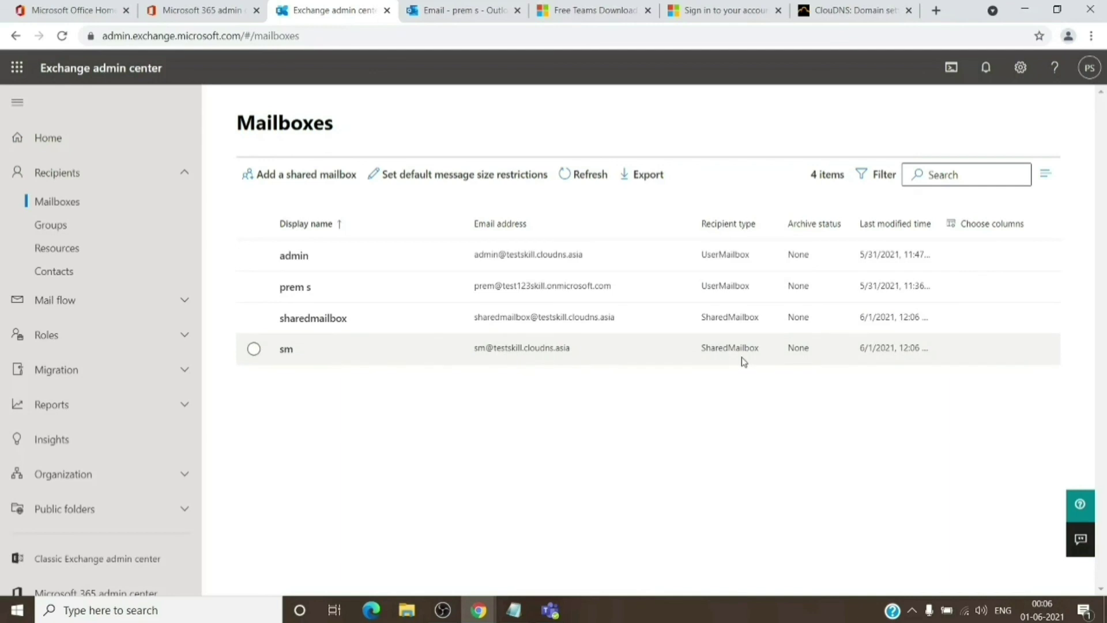
Step: Open the sm shared mailbox's details pane and look through its settings
{"action": "left_click", "coordinate": [295, 353]}
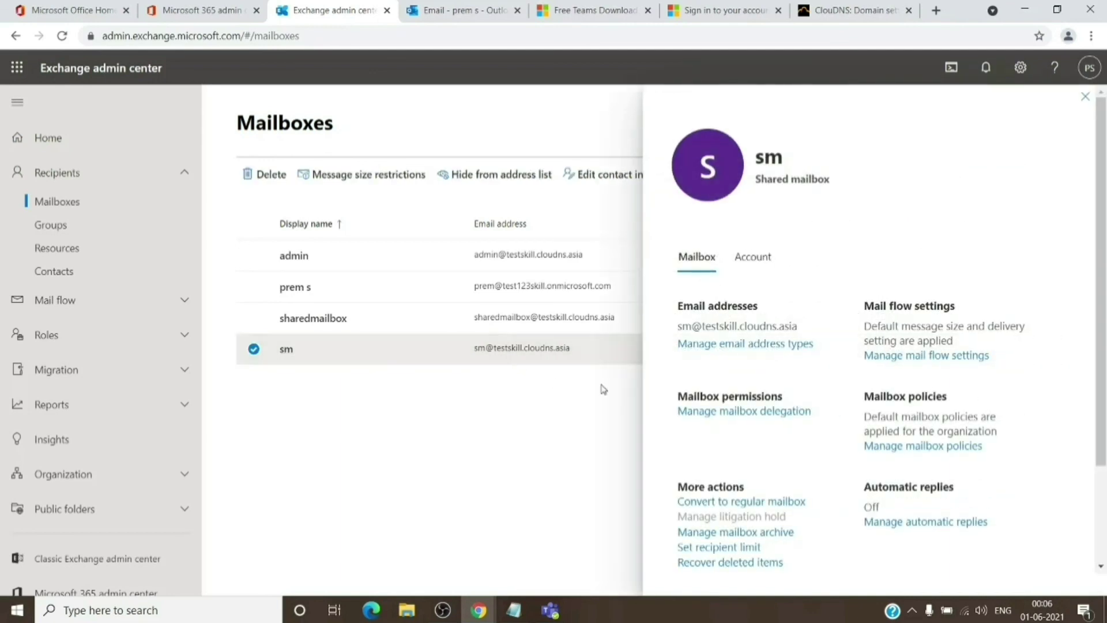
{"action": "scroll", "coordinate": [721, 435], "scroll_direction": "down", "scroll_amount": 2}
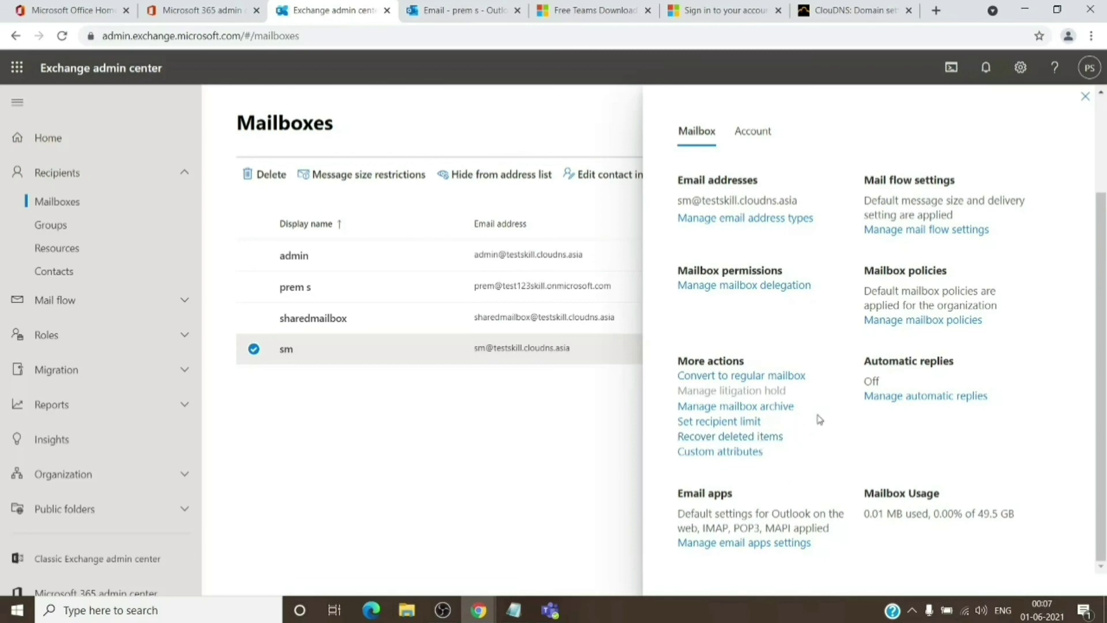
{"action": "scroll", "coordinate": [821, 416], "scroll_direction": "up", "scroll_amount": 2}
{"action": "scroll", "coordinate": [845, 369], "scroll_direction": "down", "scroll_amount": 2}
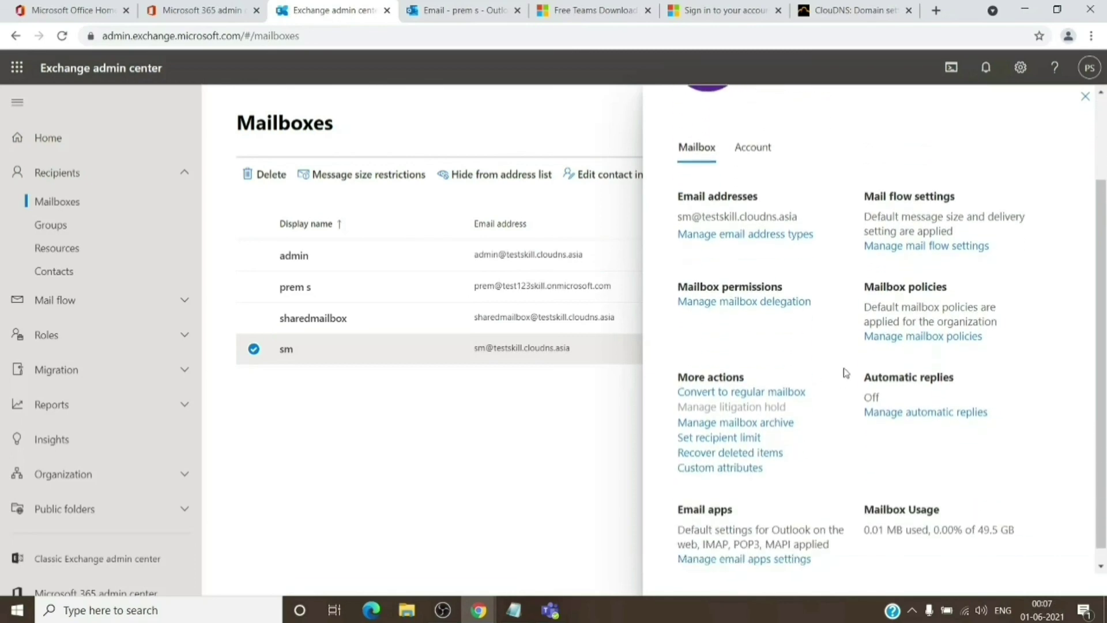
{"action": "scroll", "coordinate": [860, 461], "scroll_direction": "up", "scroll_amount": 1}
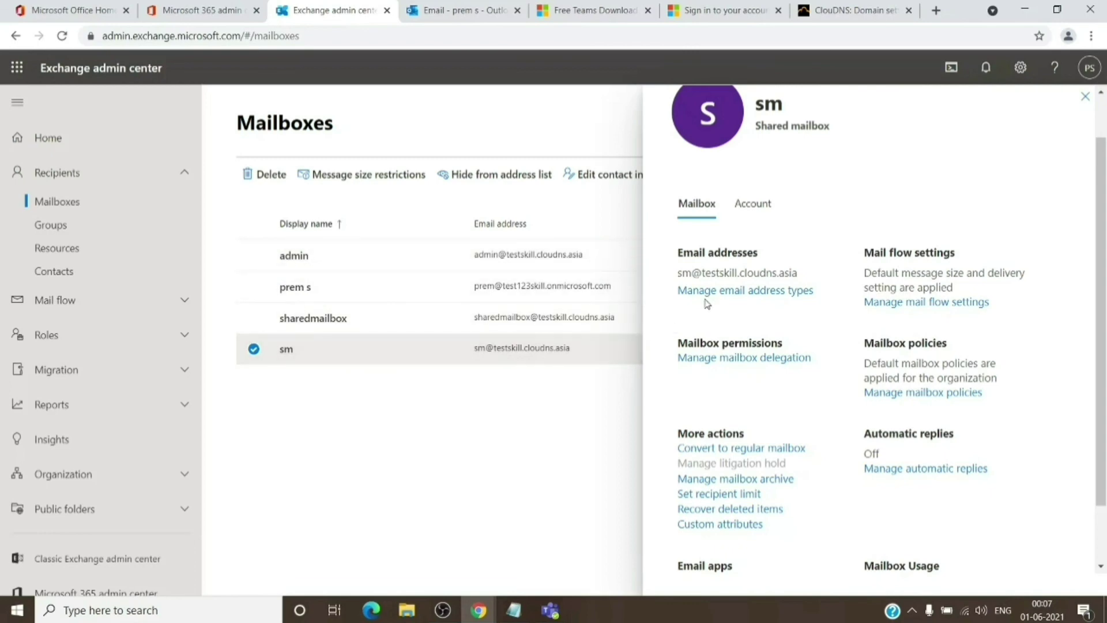
Step: Select the sm mailbox's email address, then return to the Microsoft 365 admin center
{"action": "left_click_drag", "start_coordinate": [664, 291], "coordinate": [797, 275]}
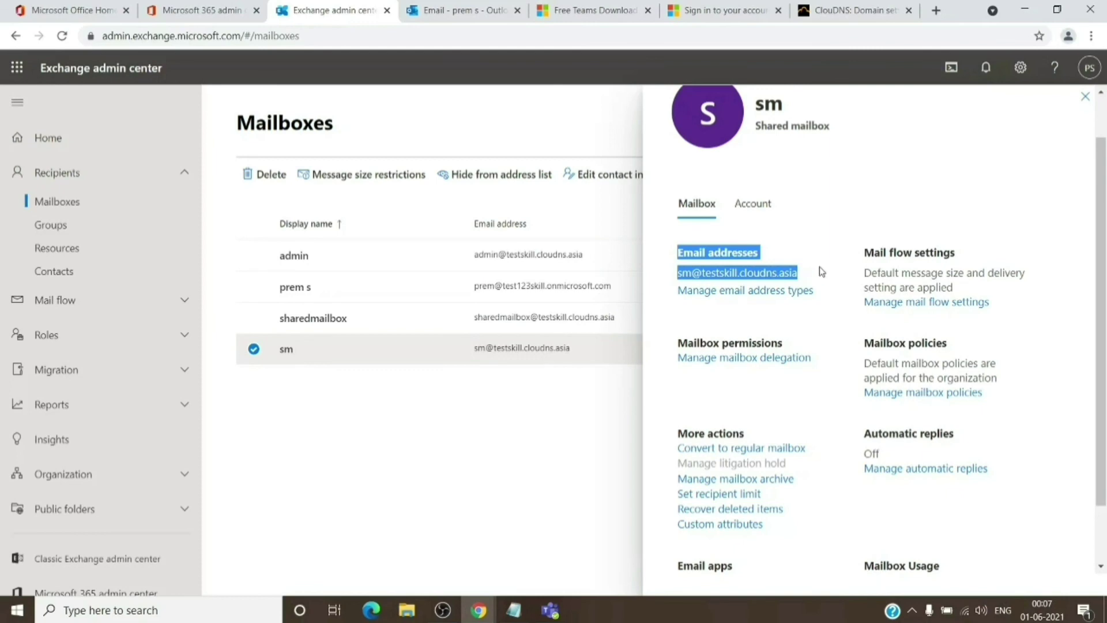
{"action": "left_click_drag", "start_coordinate": [807, 275], "coordinate": [673, 295]}
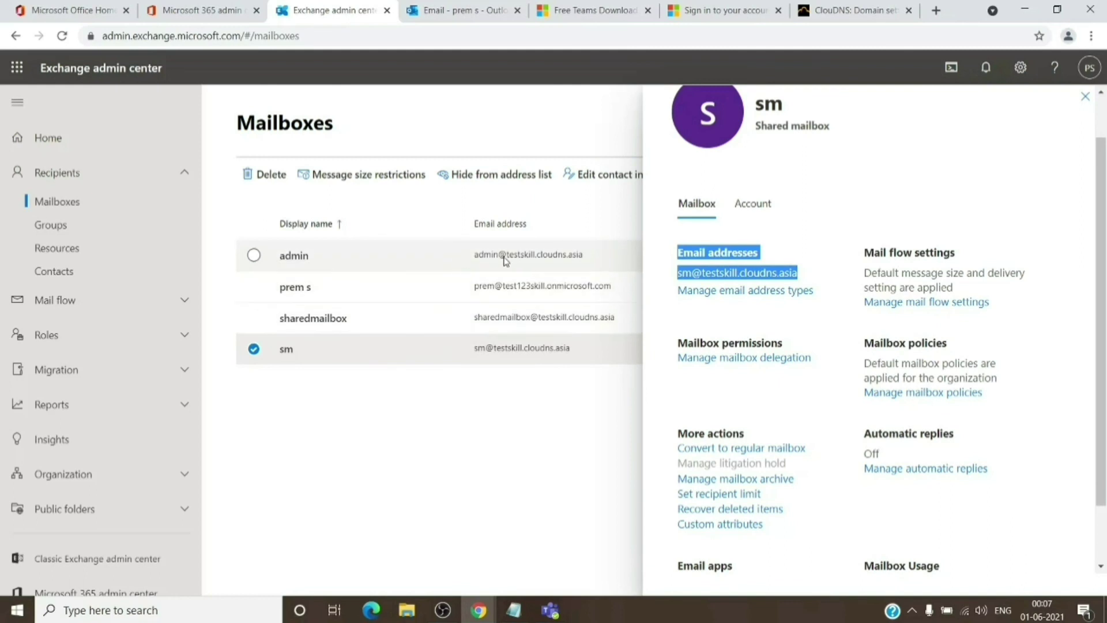
{"action": "left_click", "coordinate": [736, 403]}
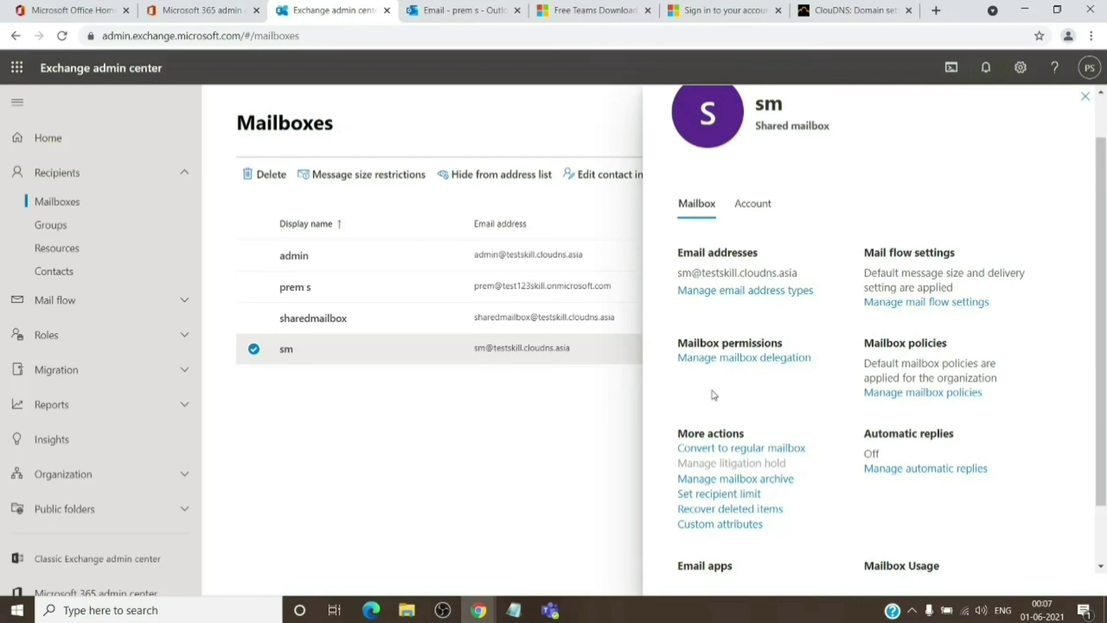
{"action": "key", "text": "ctrl+shift+Tab"}
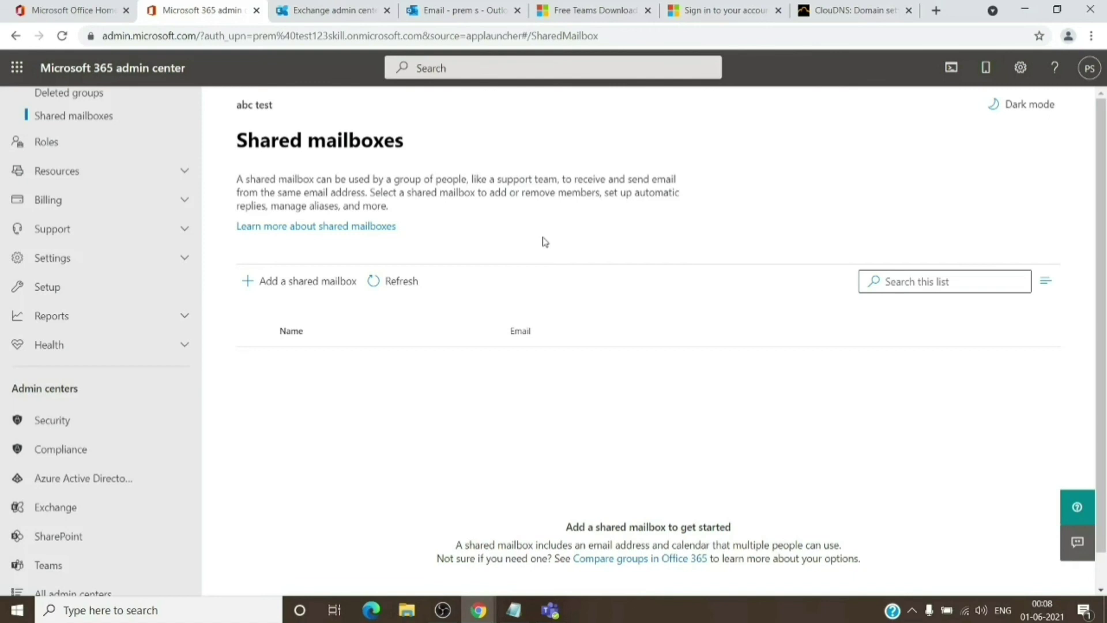
{"action": "scroll", "coordinate": [529, 351], "scroll_direction": "down", "scroll_amount": 1}
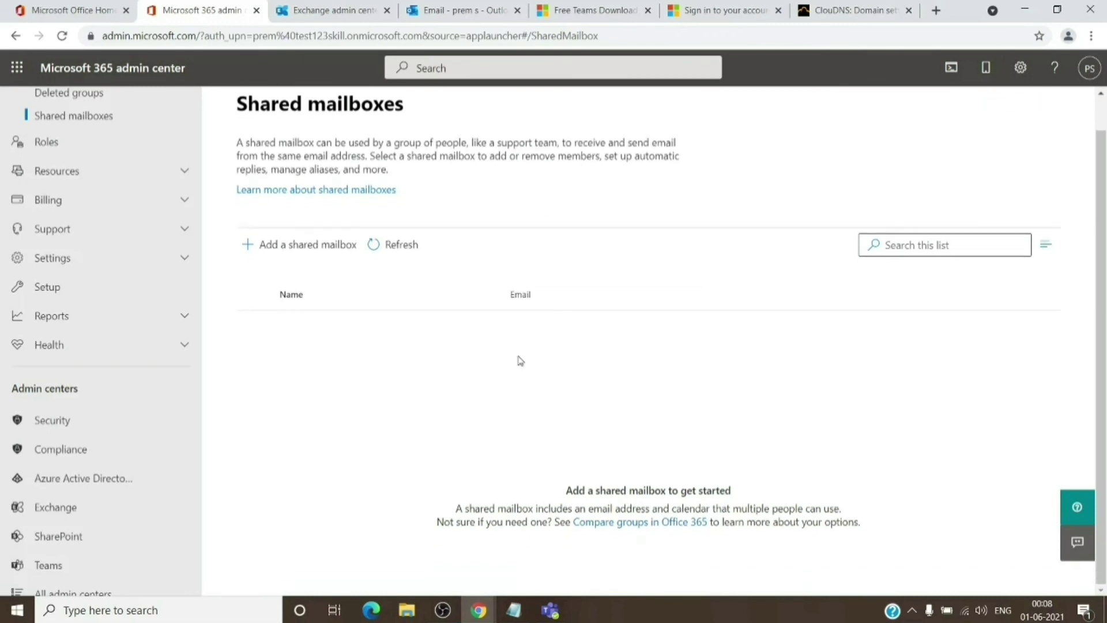
{"action": "scroll", "coordinate": [457, 358], "scroll_direction": "up", "scroll_amount": 1}
{"action": "scroll", "coordinate": [130, 264], "scroll_direction": "up", "scroll_amount": 3}
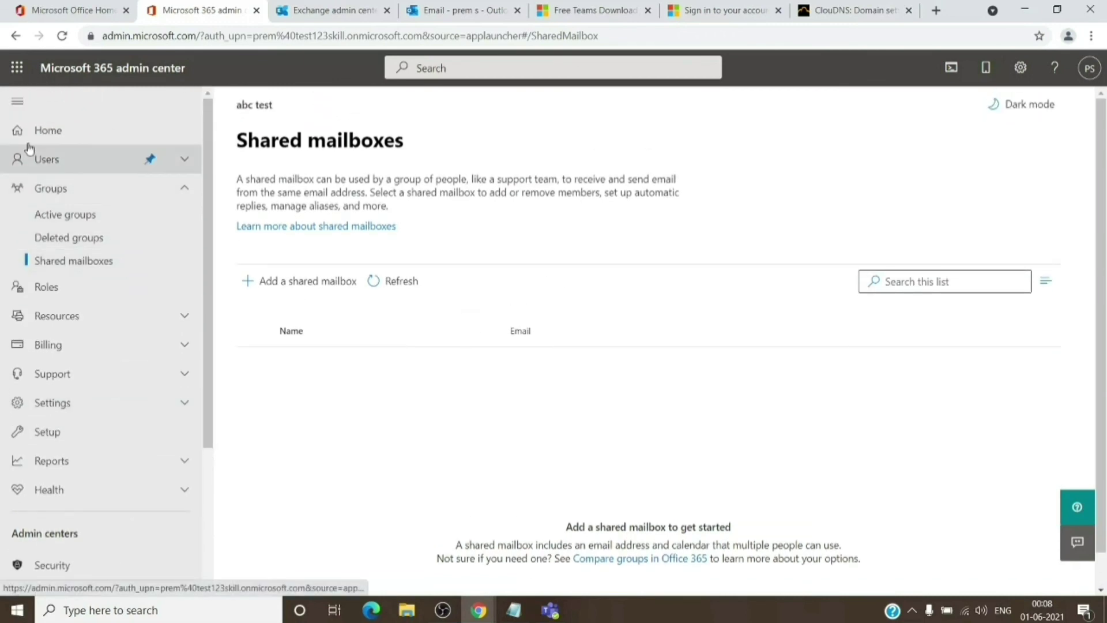
{"action": "left_click", "coordinate": [17, 68]}
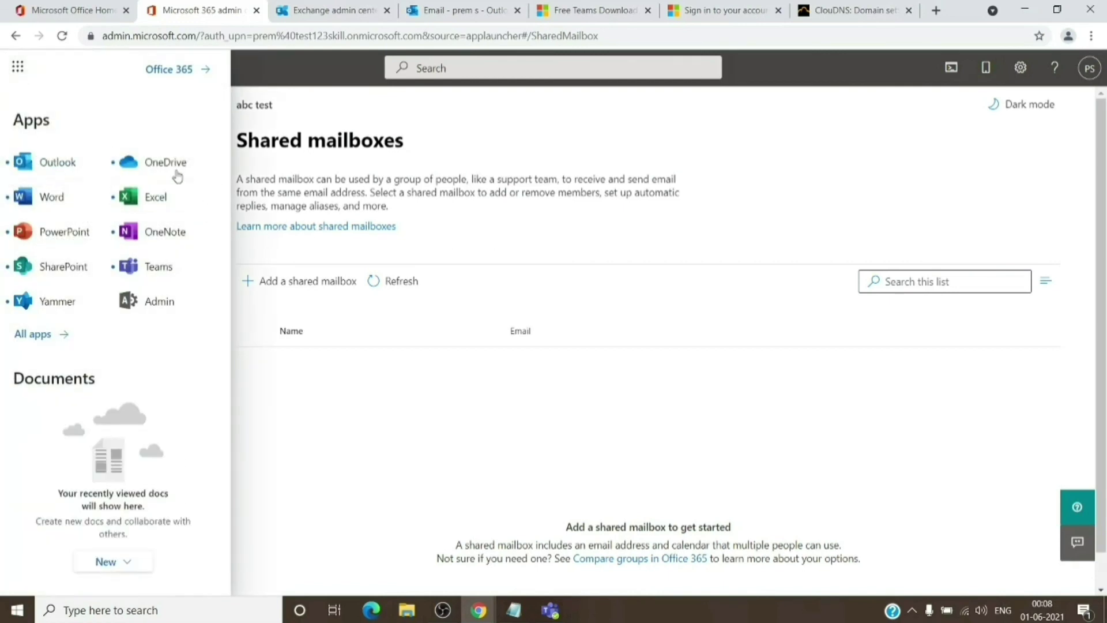
{"action": "left_click", "coordinate": [17, 81]}
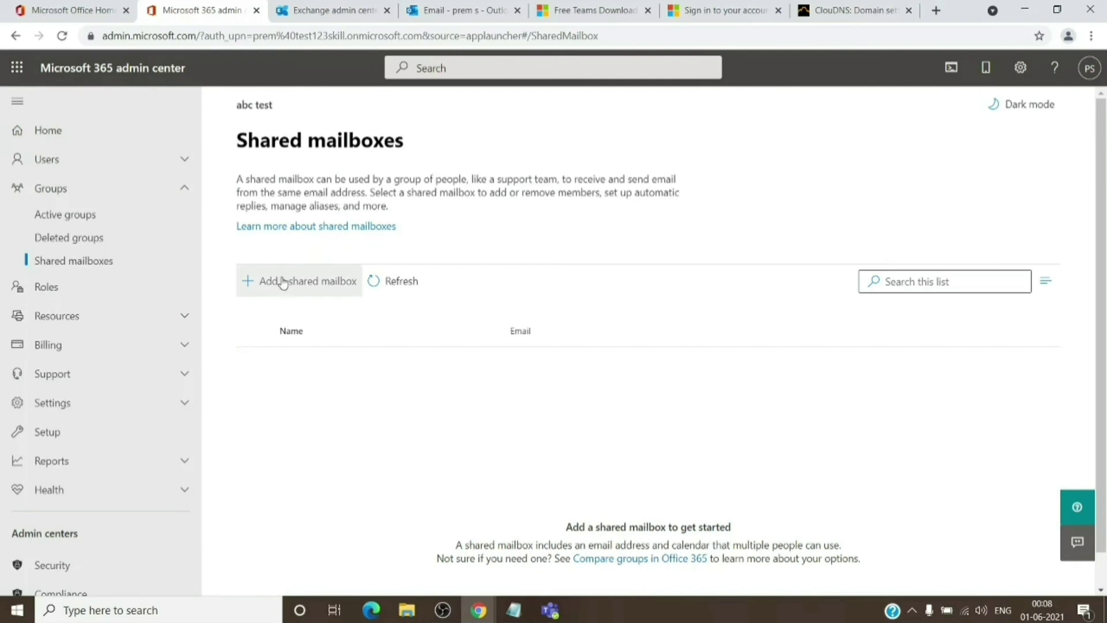
{"action": "scroll", "coordinate": [72, 406], "scroll_direction": "down", "scroll_amount": 3}
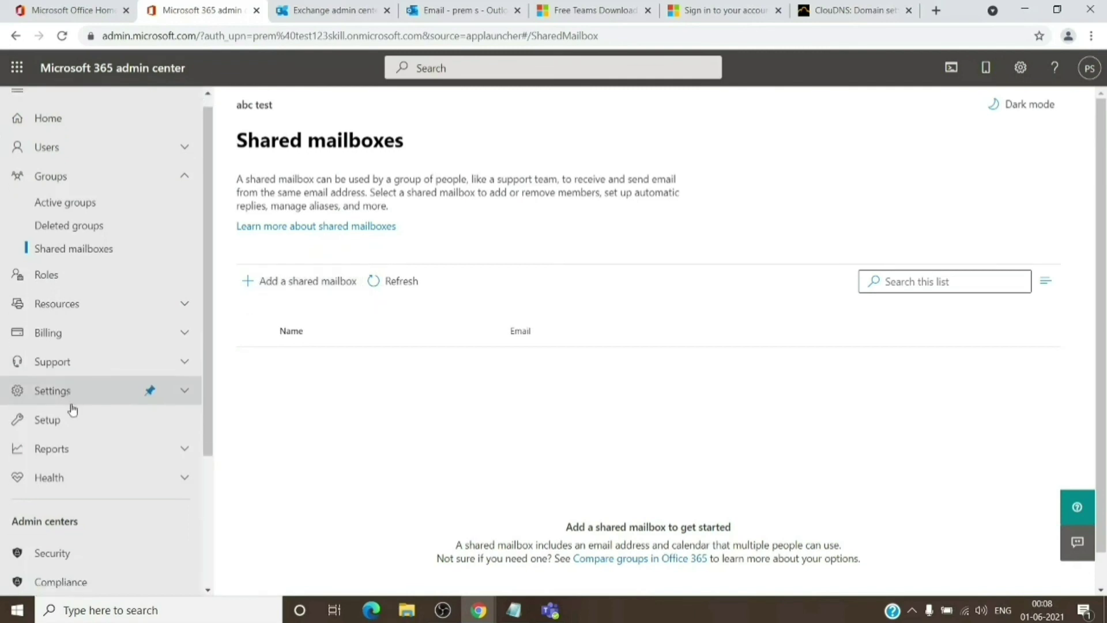